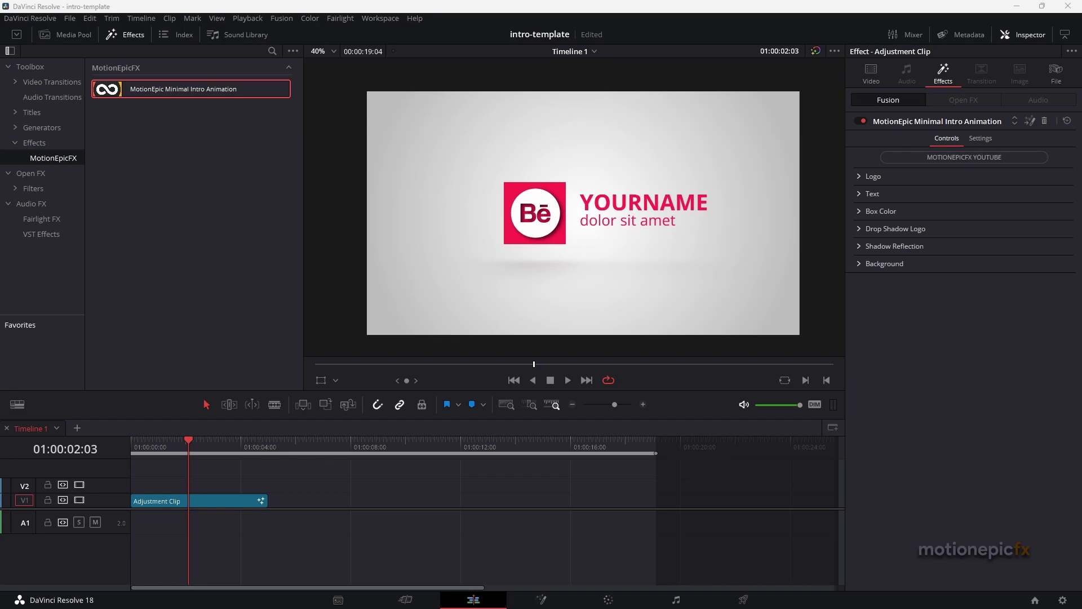
{"action": "key", "text": "alt+Tab"}
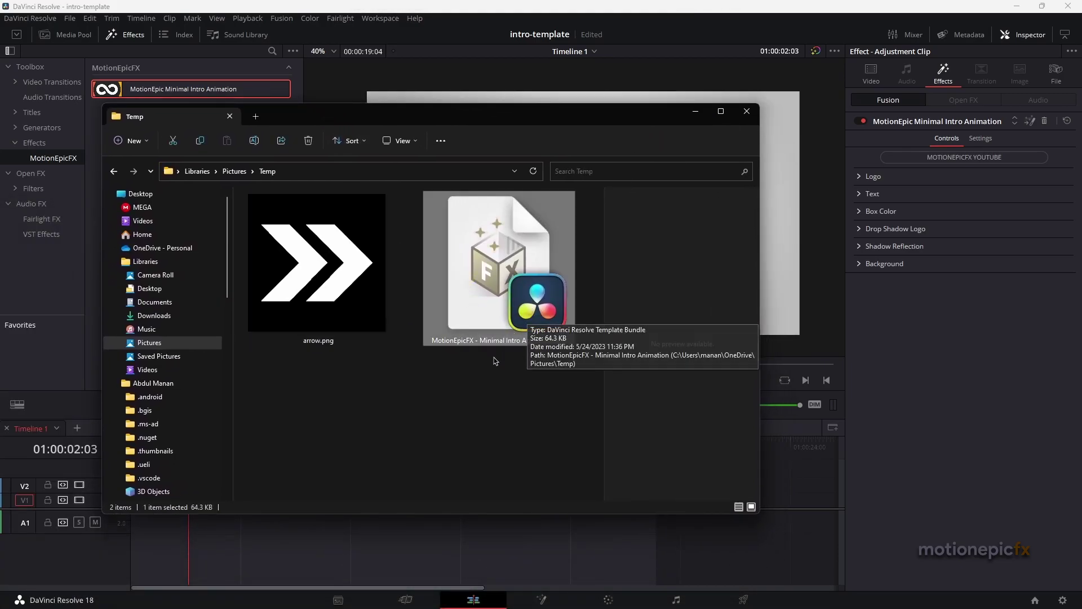
{"action": "double_click", "coordinate": [520, 319]}
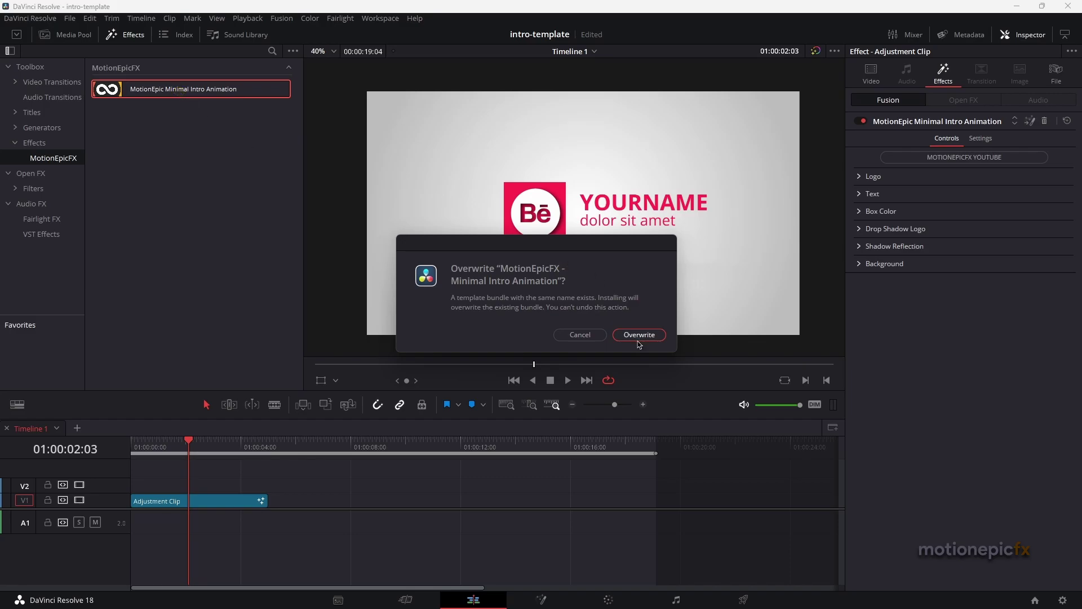
{"action": "left_click", "coordinate": [580, 336]}
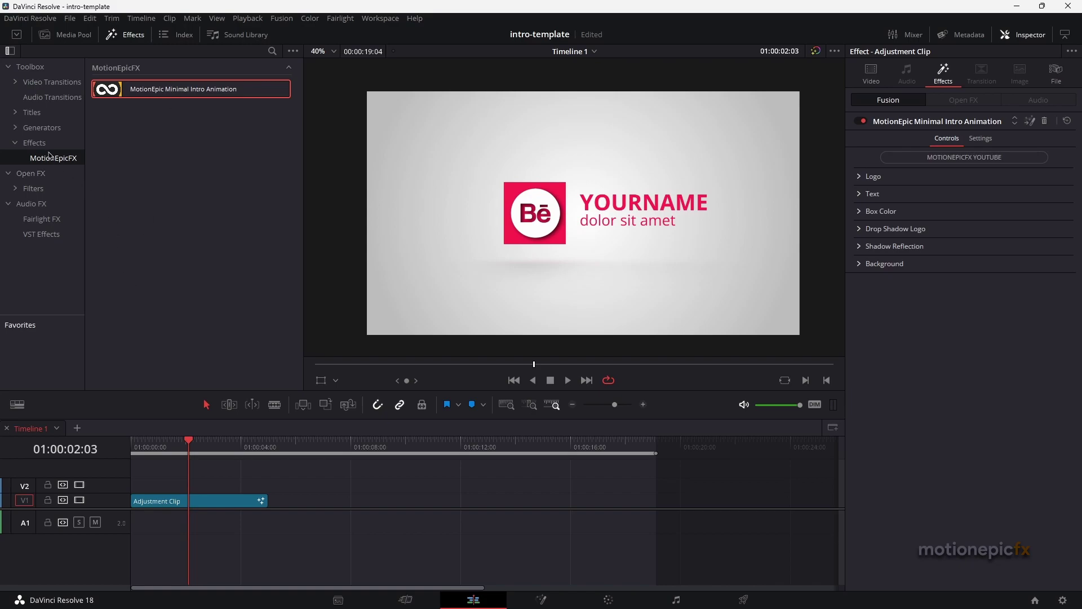
Step: Try adding a second Adjustment Clip on V1 with the MotionEpic Minimal Intro Animation effect, and delete it
{"action": "left_click", "coordinate": [34, 143]}
{"action": "left_click_drag", "start_coordinate": [154, 90], "coordinate": [301, 499]}
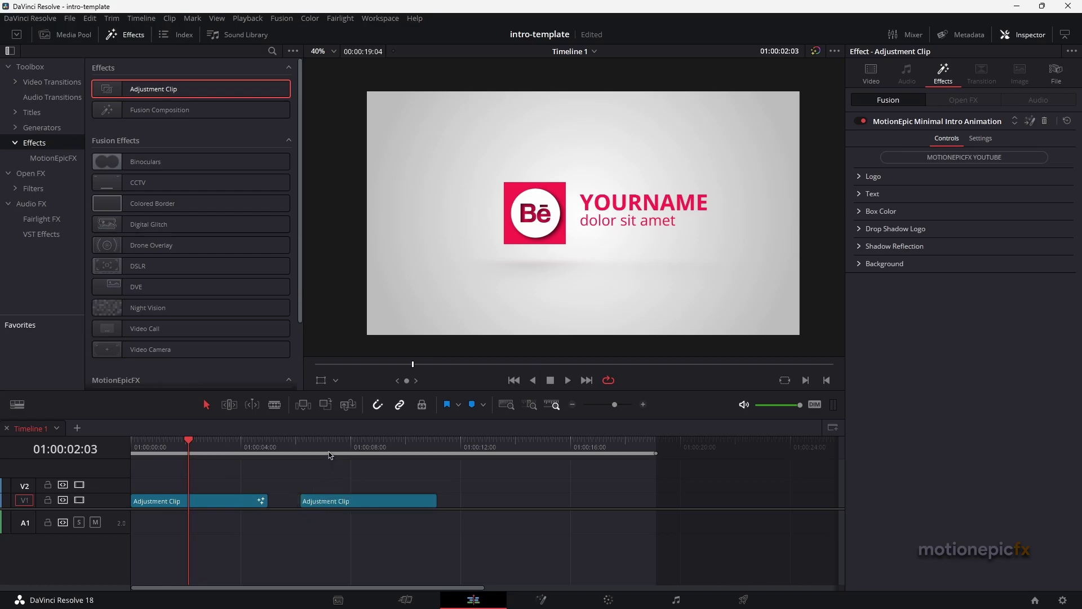
{"action": "left_click", "coordinate": [64, 158]}
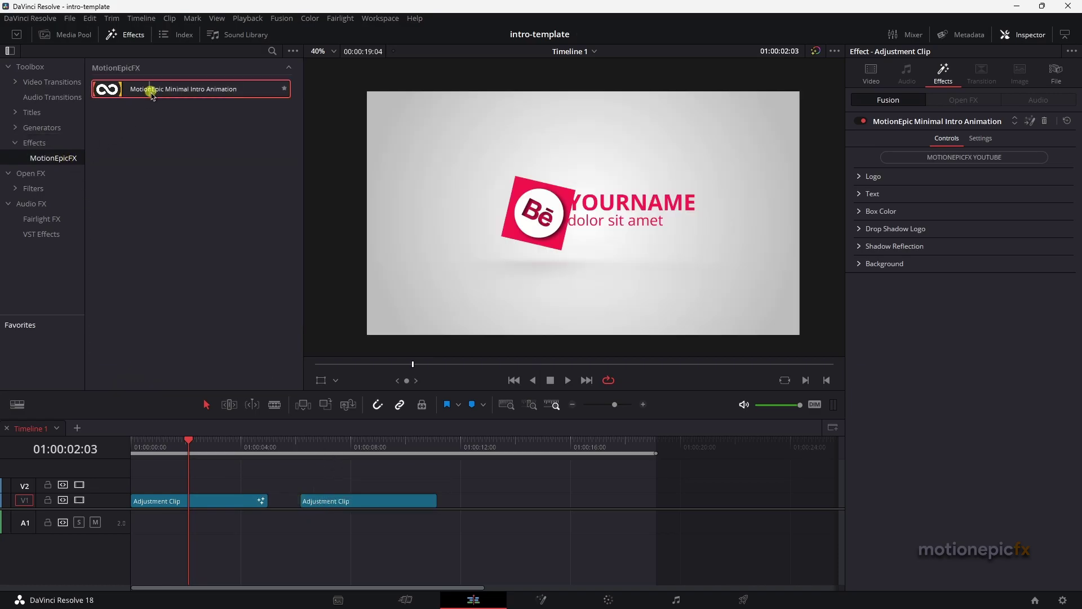
{"action": "left_click_drag", "start_coordinate": [152, 93], "coordinate": [330, 504]}
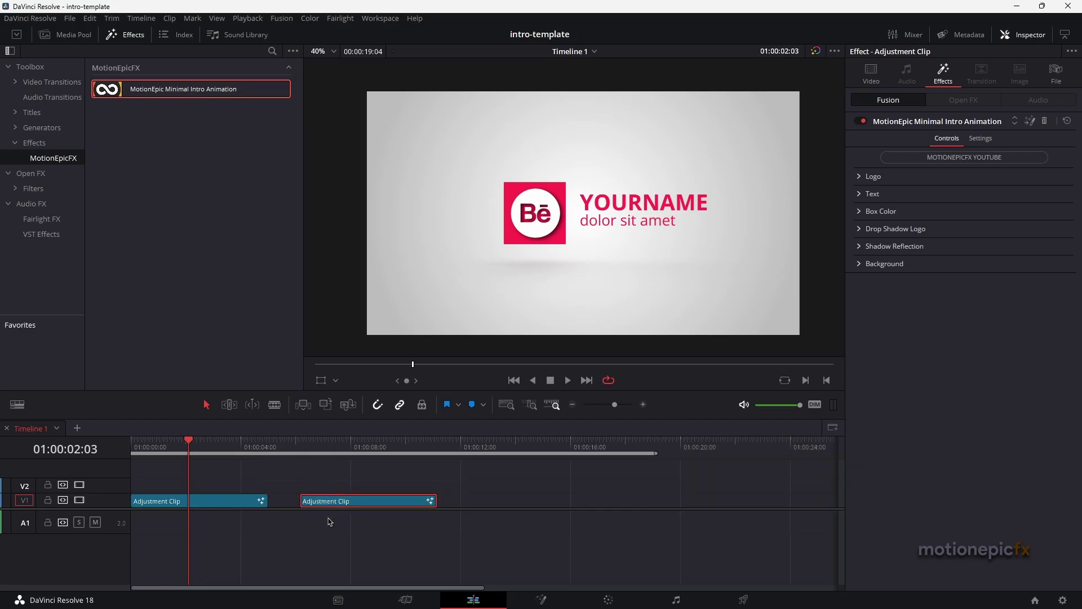
{"action": "key", "text": "Delete"}
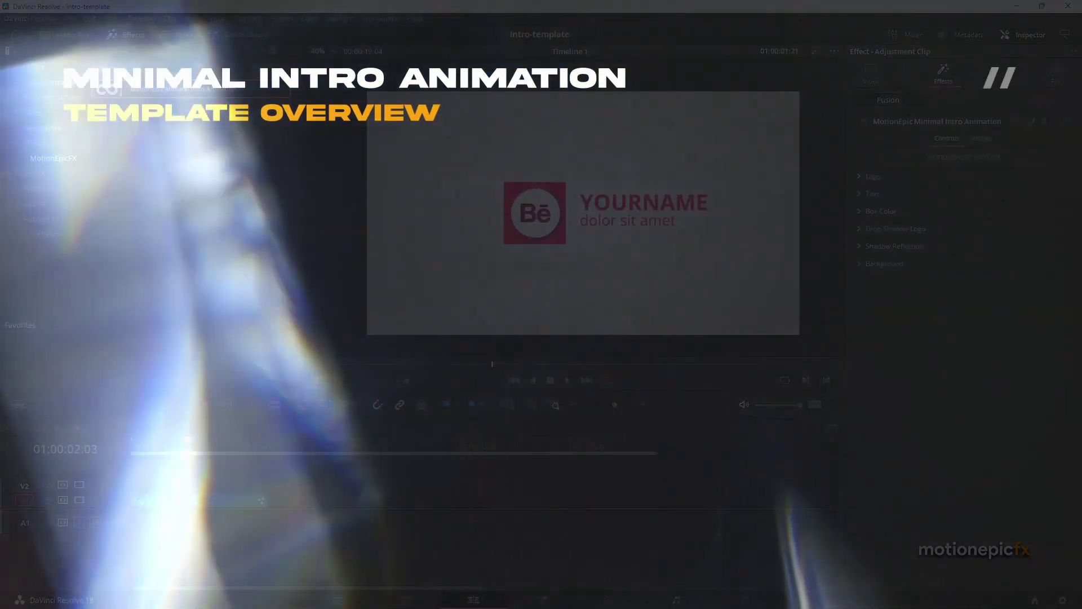
Step: Replace the logo of the first adjustment clip's effect with arrow.png and set Logo Size to 0.53
{"action": "left_click_drag", "start_coordinate": [199, 461], "coordinate": [182, 500]}
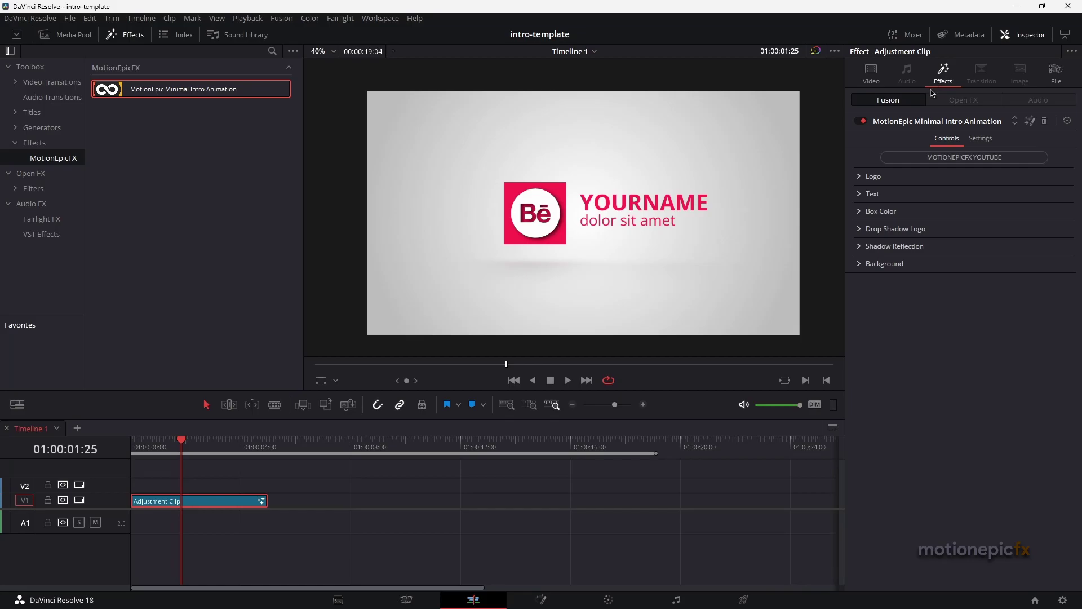
{"action": "left_click", "coordinate": [860, 178]}
{"action": "left_click", "coordinate": [960, 204]}
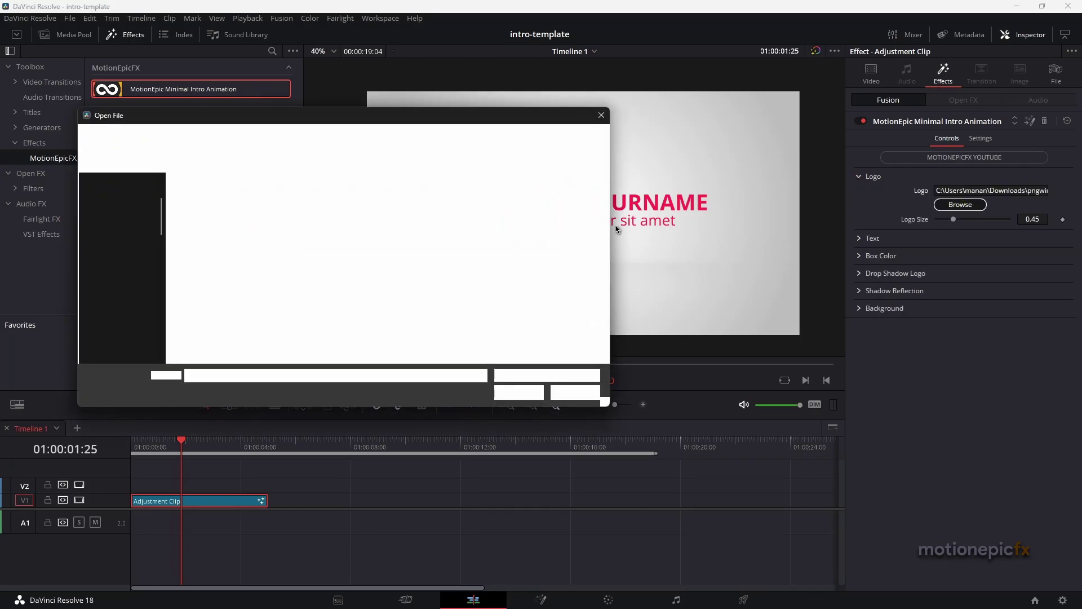
{"action": "double_click", "coordinate": [197, 259]}
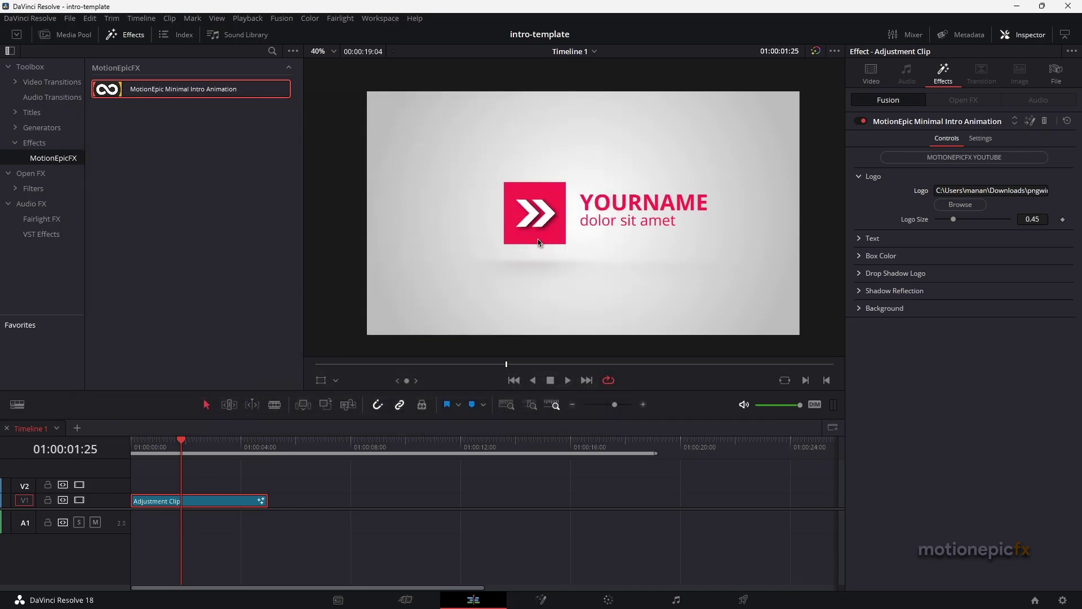
{"action": "left_click_drag", "start_coordinate": [954, 219], "coordinate": [958, 225]}
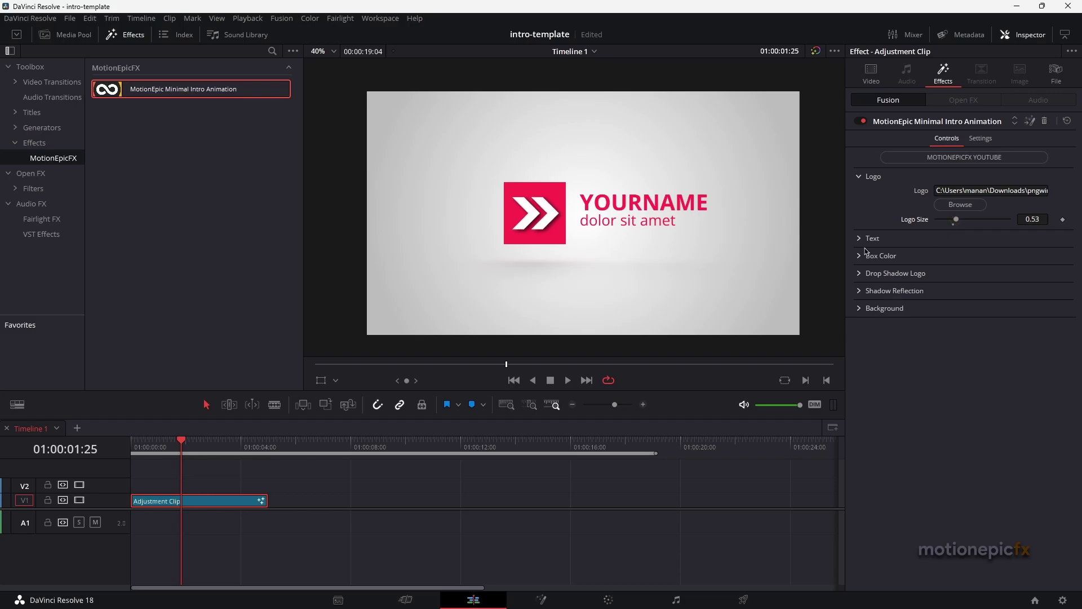
{"action": "left_click", "coordinate": [859, 176]}
Step: Change the main title text to YOURNAMEQQ and set its font to Neue Machina
{"action": "left_click", "coordinate": [859, 195]}
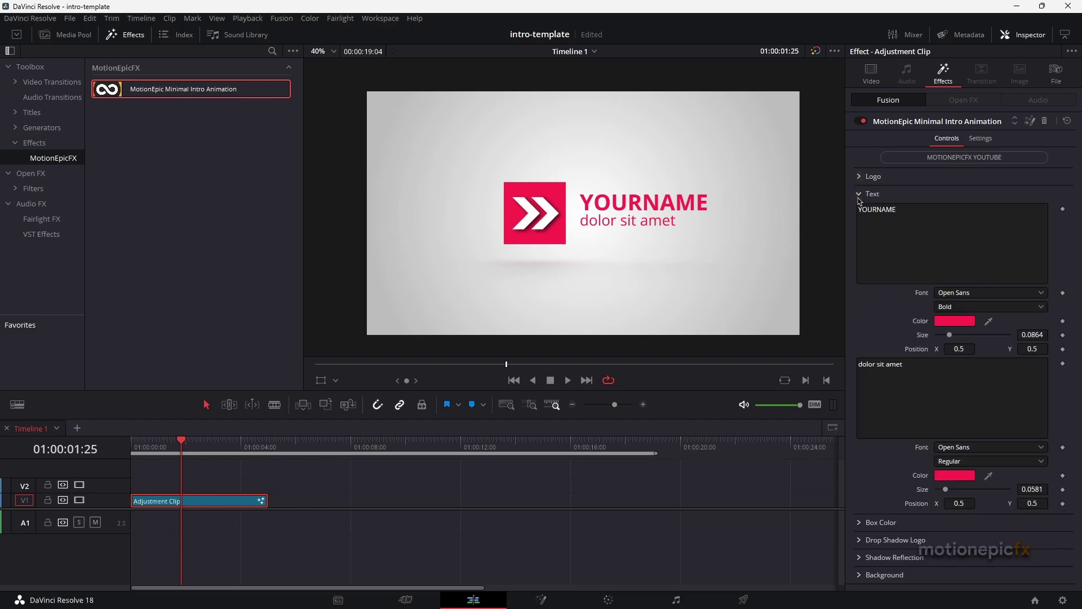
{"action": "left_click", "coordinate": [902, 211]}
{"action": "type", "text": "QQ"}
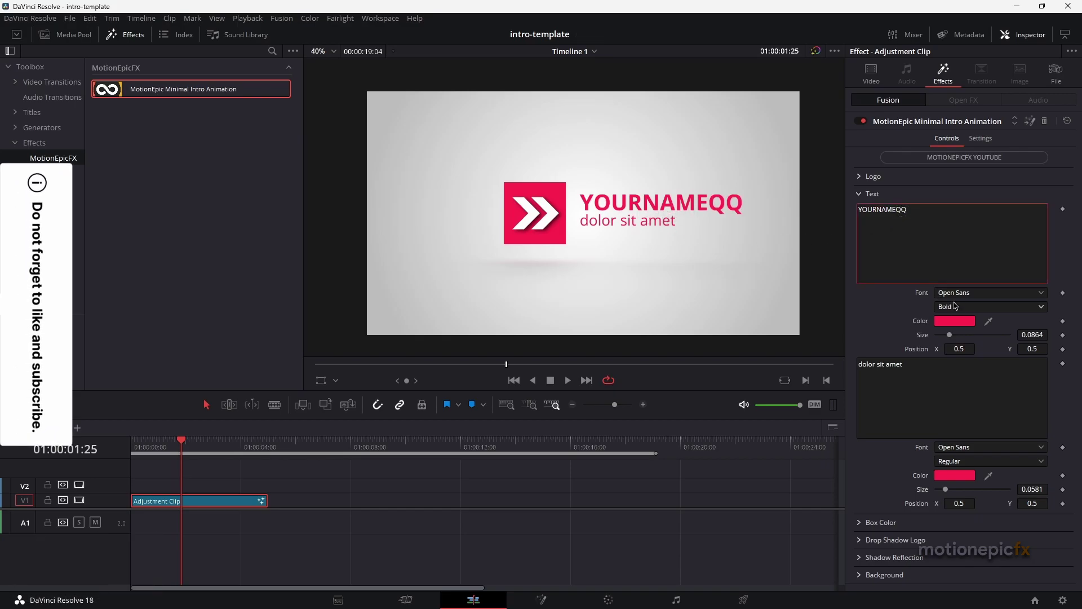
{"action": "left_click", "coordinate": [956, 293]}
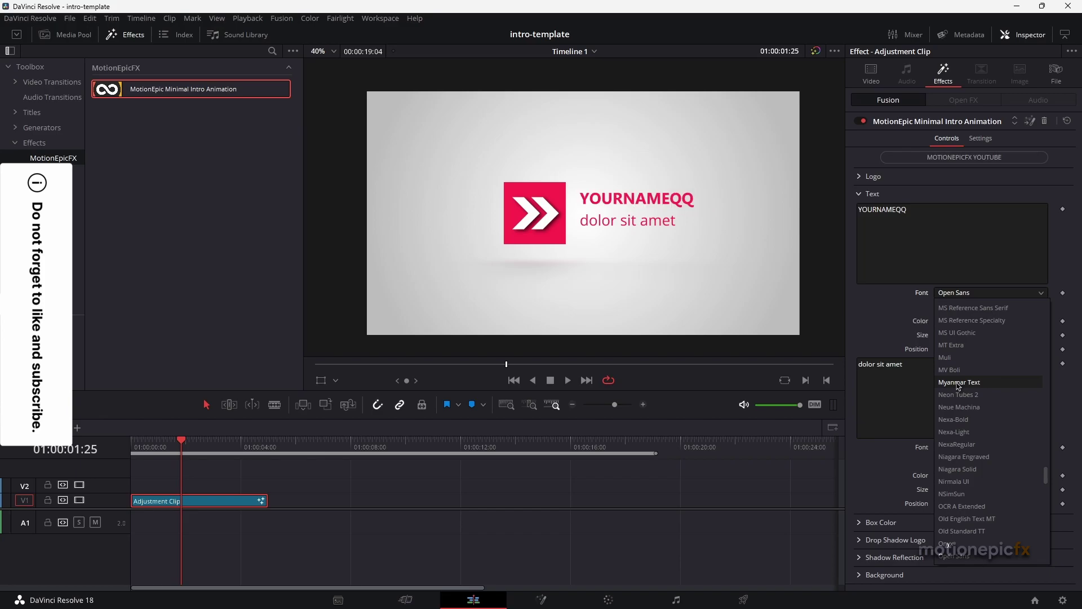
{"action": "left_click", "coordinate": [958, 412]}
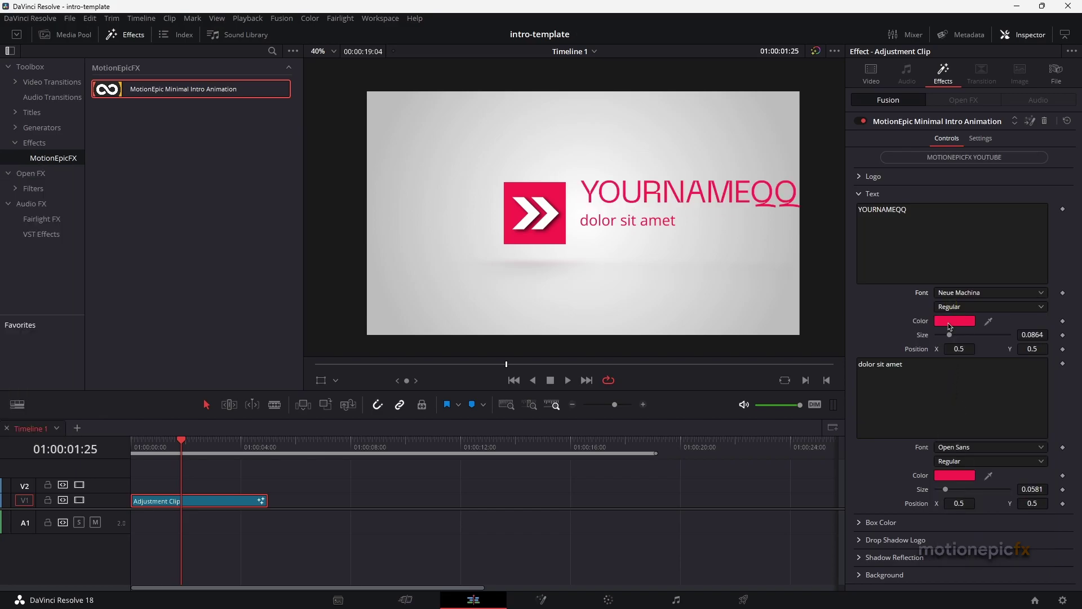
Step: Try light yellow (#ffff7f) as the main title's color
{"action": "left_click", "coordinate": [952, 322]}
{"action": "left_click", "coordinate": [519, 279]}
{"action": "left_click", "coordinate": [654, 411]}
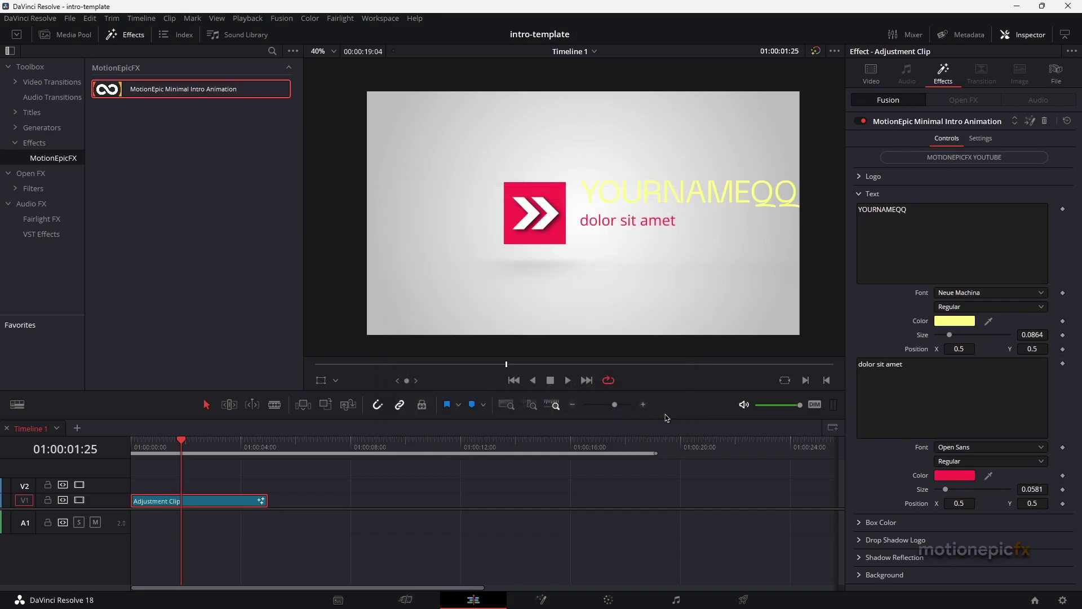
Step: Set the main title's color to magenta pink from the basic colors
{"action": "left_click", "coordinate": [952, 322]}
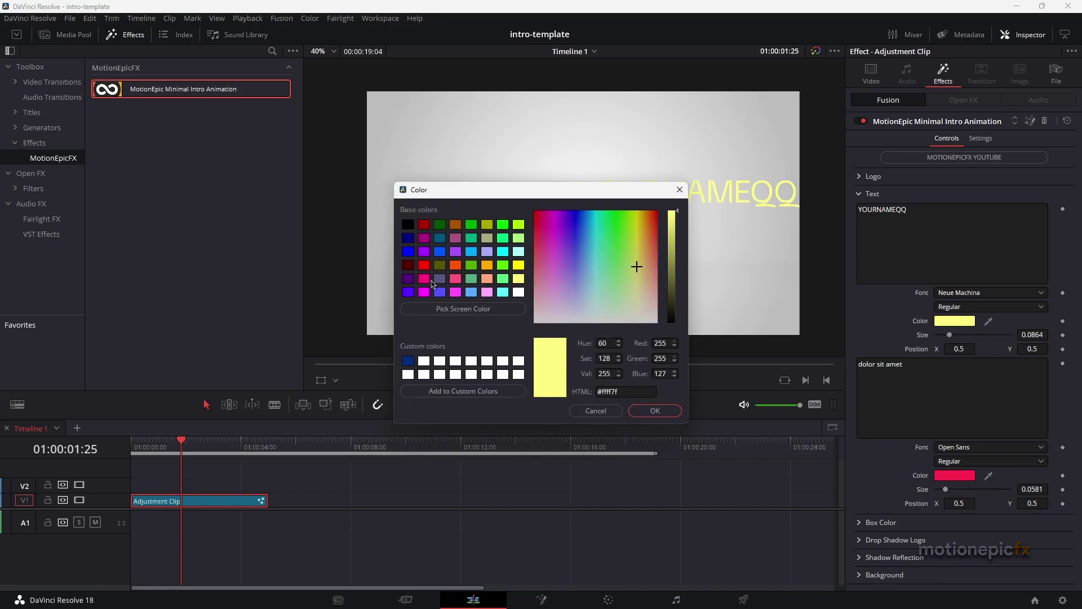
{"action": "left_click", "coordinate": [425, 279]}
{"action": "left_click", "coordinate": [654, 410]}
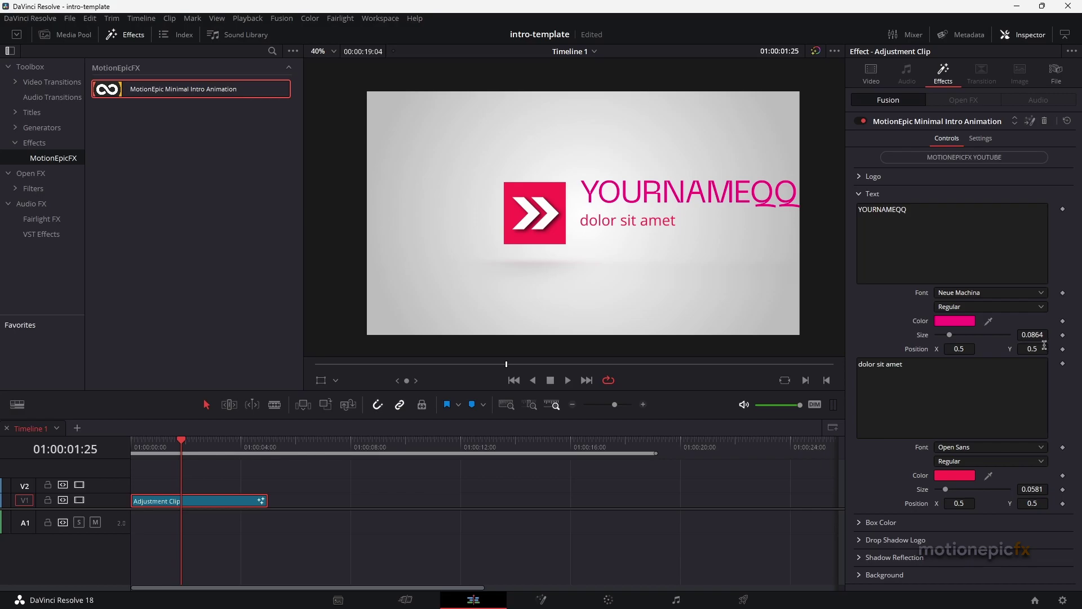
Step: Set the main title's size to 0.0512 and its Y position to 0.475
{"action": "left_click_drag", "start_coordinate": [949, 334], "coordinate": [945, 334]}
{"action": "left_click_drag", "start_coordinate": [1039, 347], "coordinate": [1026, 347]}
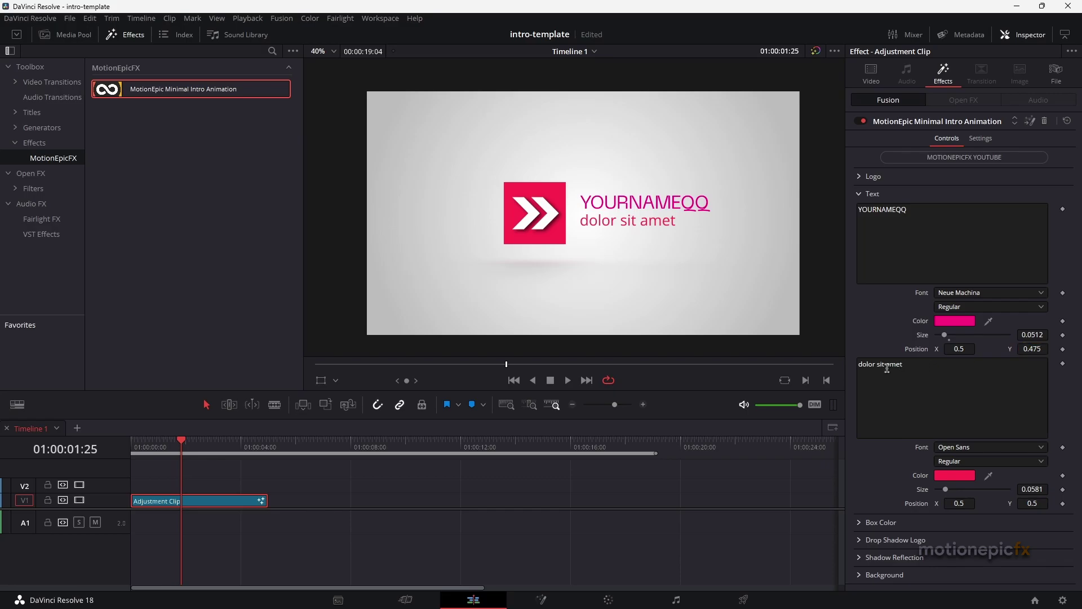
{"action": "left_click", "coordinate": [861, 194]}
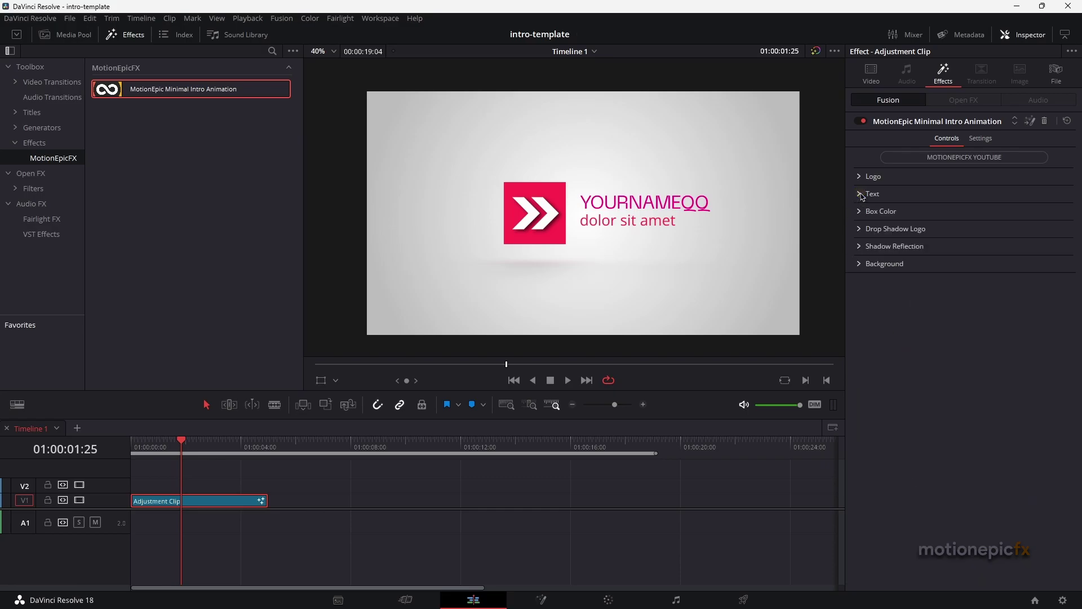
Step: Make the logo box green by setting Box Color red to 0.441 and green to 0.606
{"action": "left_click", "coordinate": [859, 212]}
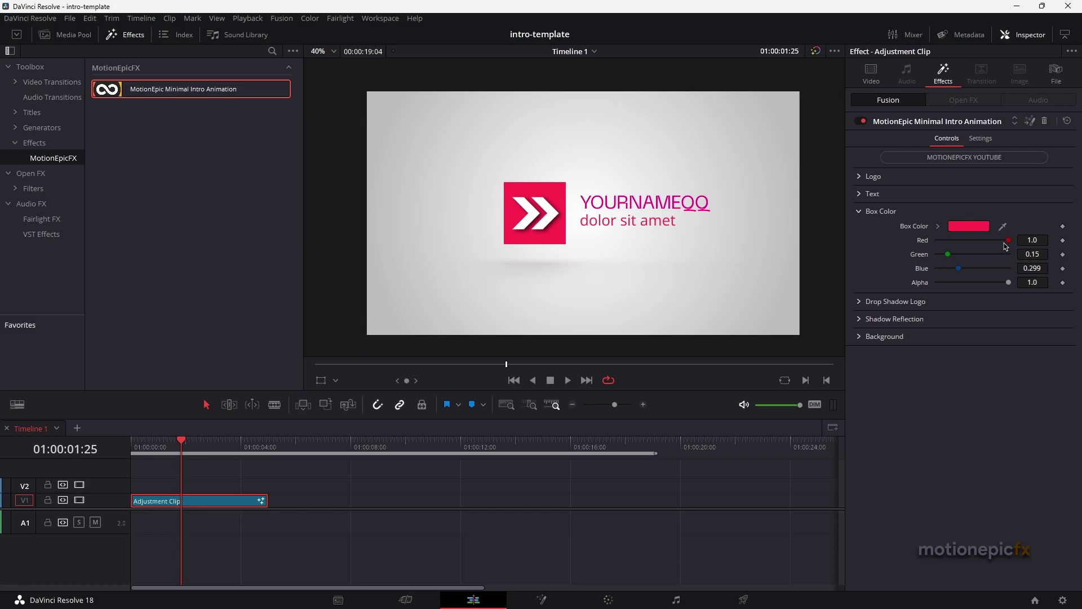
{"action": "left_click_drag", "start_coordinate": [1008, 241], "coordinate": [981, 255]}
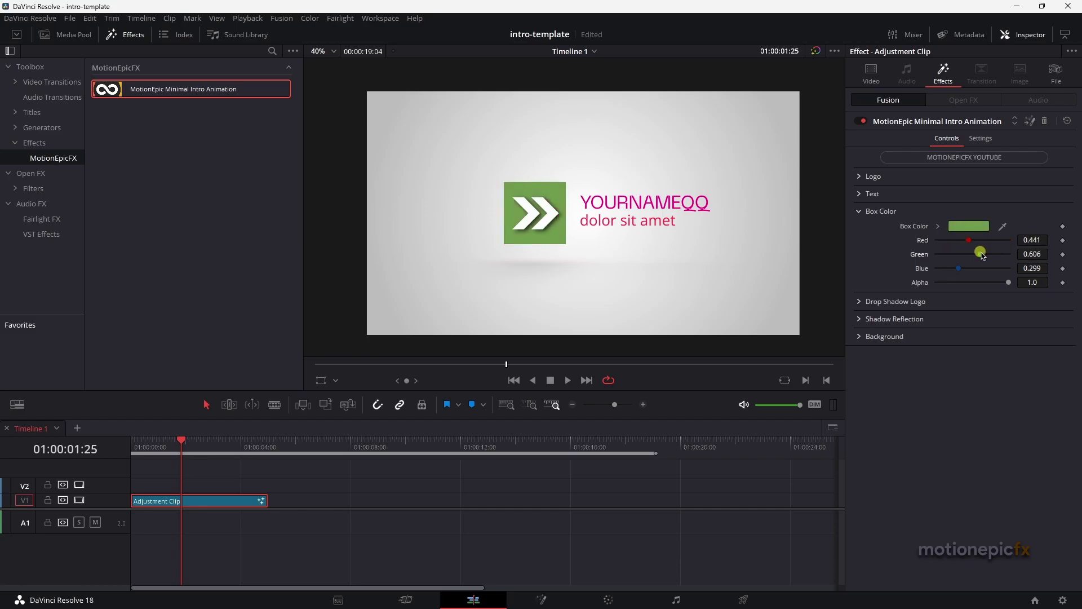
{"action": "left_click", "coordinate": [859, 211]}
Step: Set the logo drop shadow to strength 0.858, angle 29.0, distance 0.0504 and blur 0.606
{"action": "left_click", "coordinate": [859, 229]}
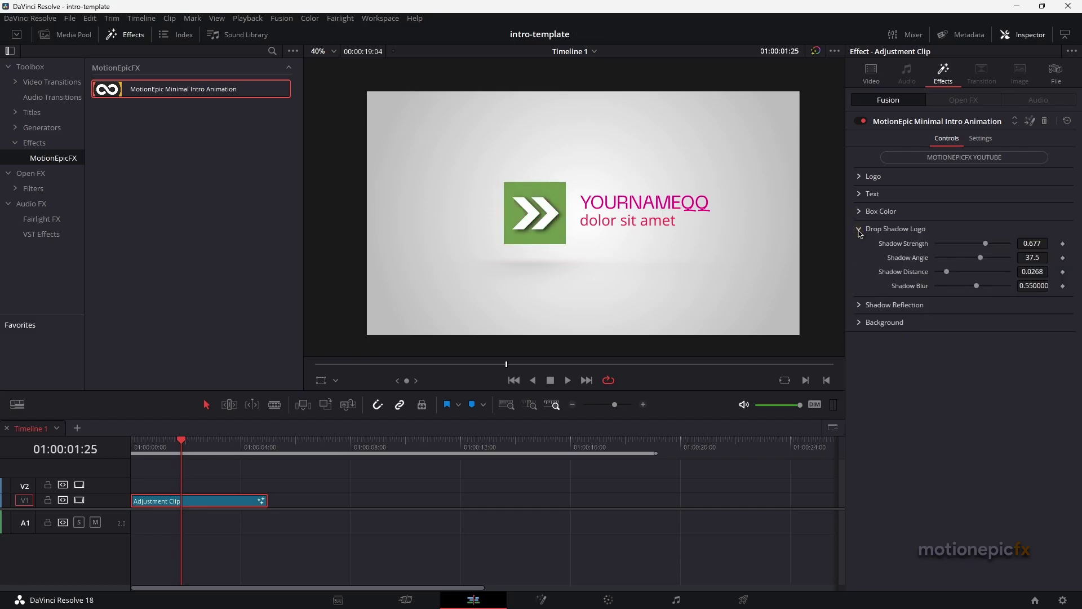
{"action": "left_click_drag", "start_coordinate": [986, 244], "coordinate": [981, 286]}
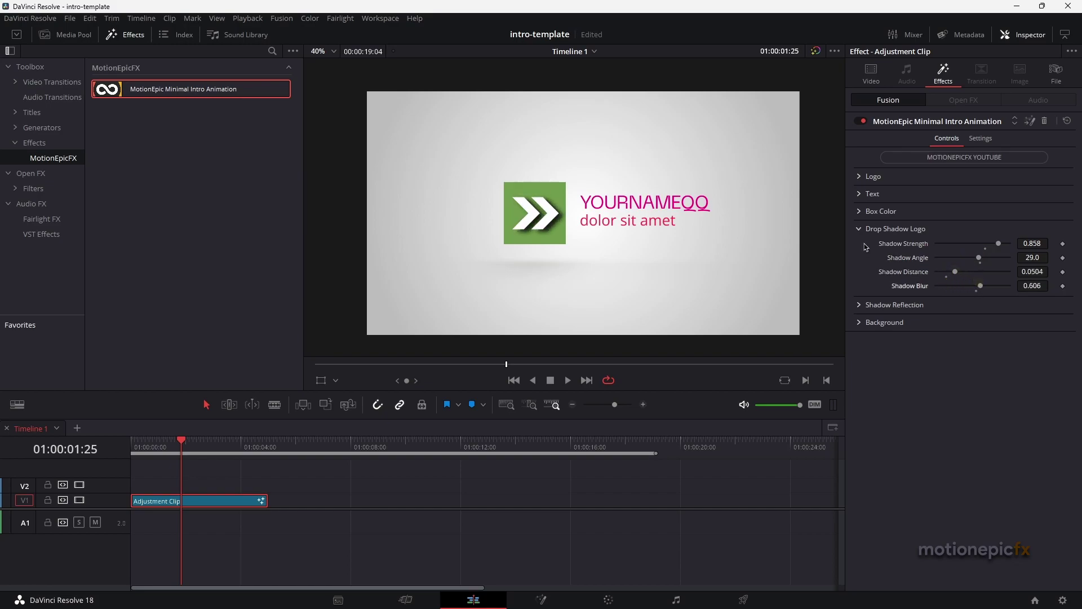
{"action": "left_click", "coordinate": [859, 229]}
Step: Try turning the shadow reflection off and back on, and test its Reflection Blur Blend setting
{"action": "left_click", "coordinate": [859, 248]}
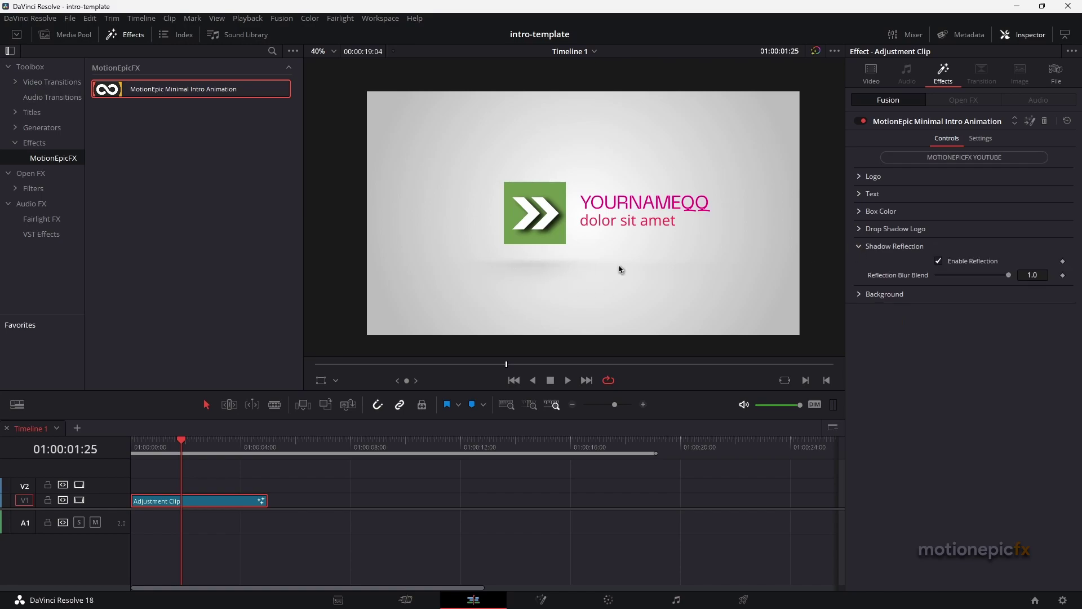
{"action": "left_click", "coordinate": [938, 261]}
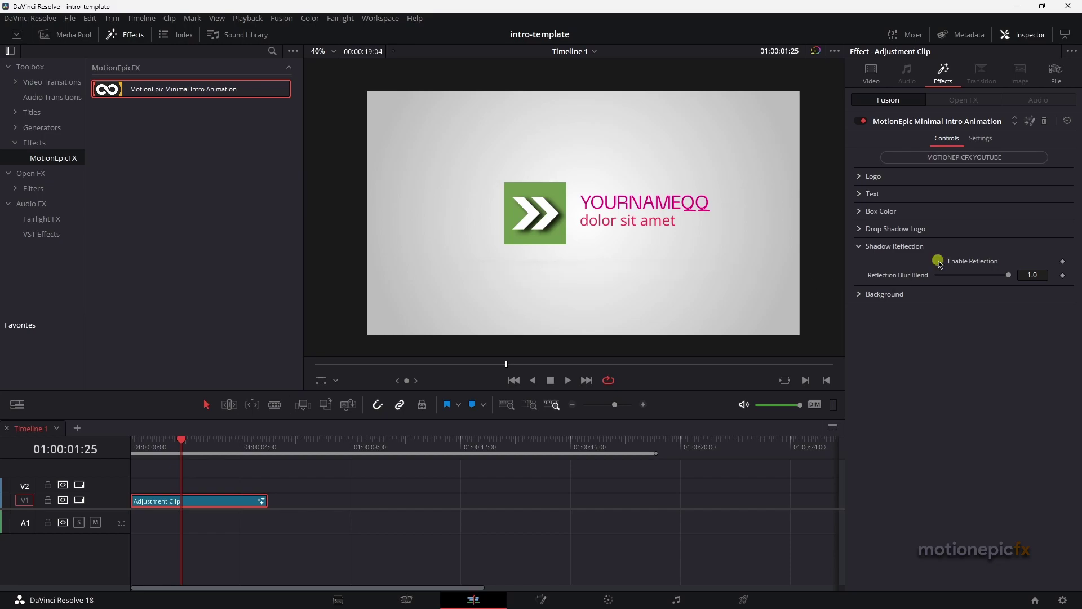
{"action": "left_click", "coordinate": [938, 261]}
{"action": "mouse_move", "coordinate": [1007, 276]}
{"action": "left_mouse_down"}
{"action": "mouse_move", "coordinate": [950, 276]}
{"action": "mouse_move", "coordinate": [1009, 276]}
{"action": "left_mouse_up"}
{"action": "left_click", "coordinate": [860, 248]}
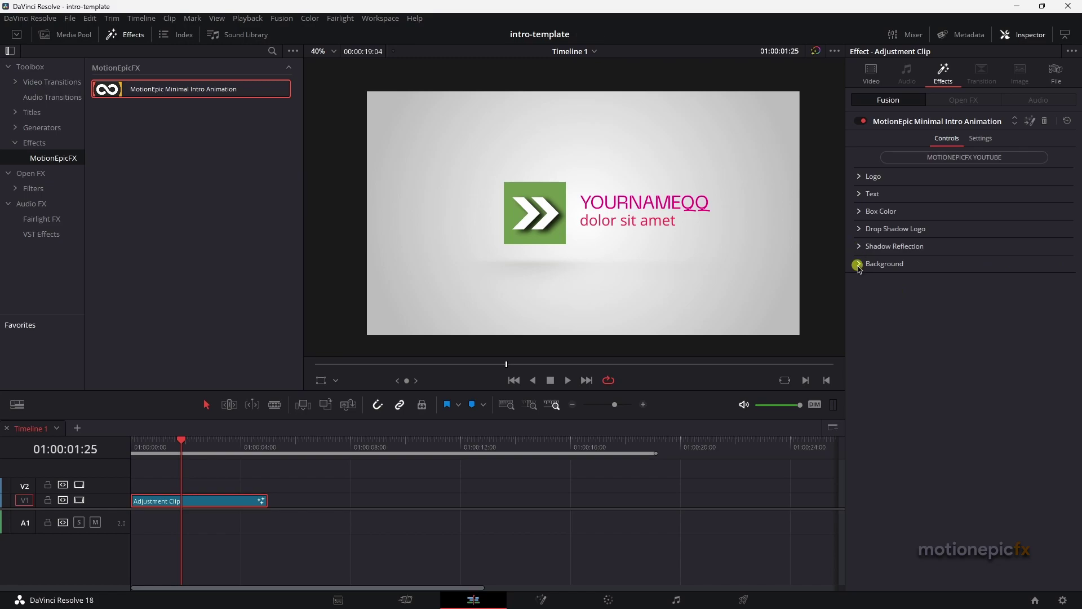
Step: Change the background type to Solid Color, set its red value to 0.118 for turquoise, and save the project
{"action": "left_click", "coordinate": [859, 265]}
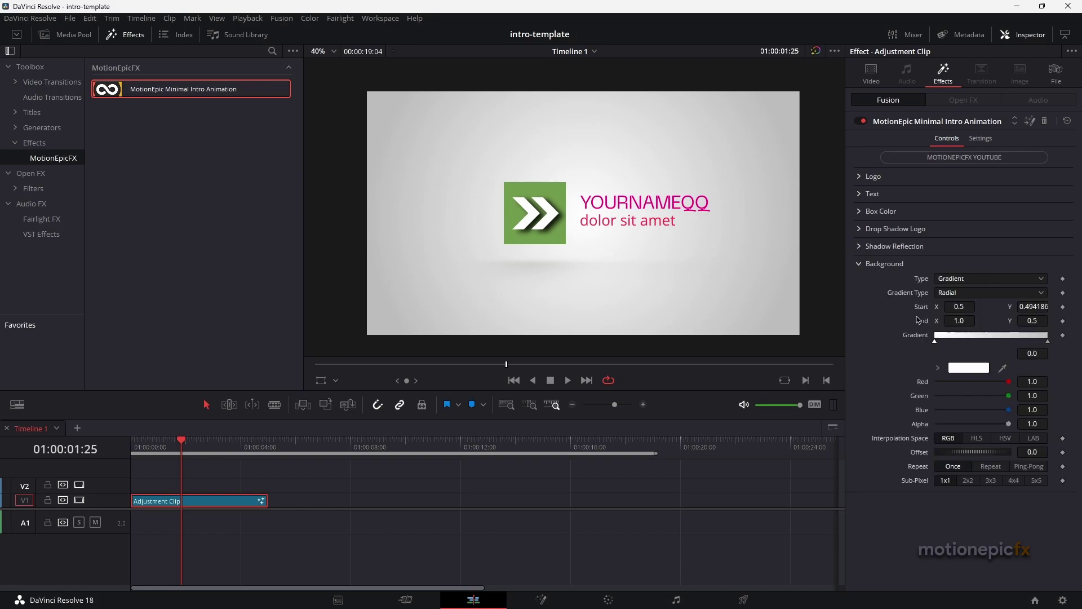
{"action": "left_click", "coordinate": [954, 284]}
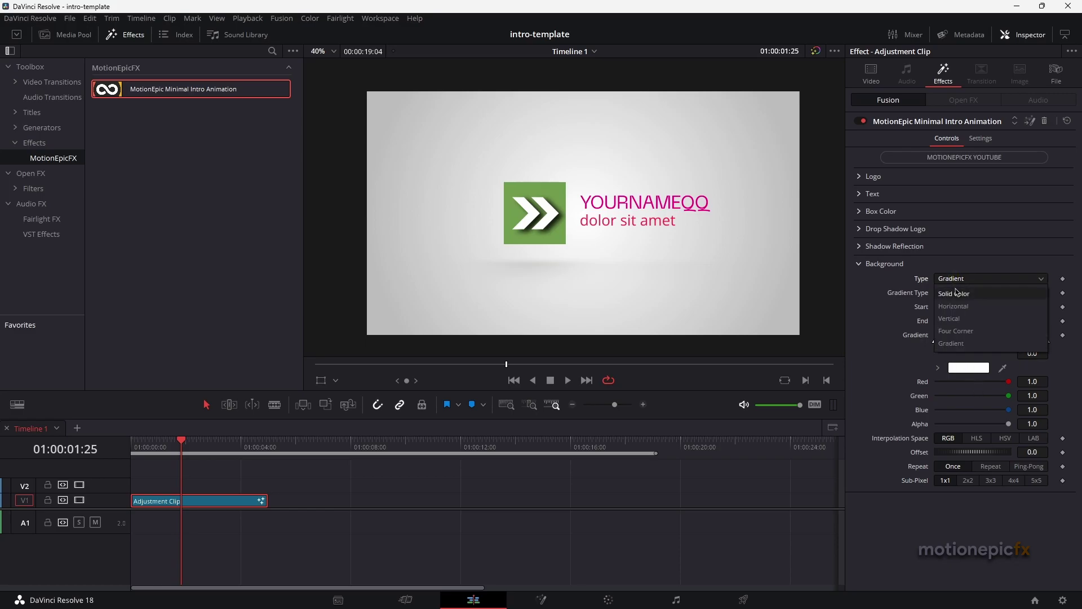
{"action": "left_click", "coordinate": [956, 293]}
{"action": "left_click_drag", "start_coordinate": [992, 307], "coordinate": [946, 307]}
{"action": "key", "text": "ctrl+s"}
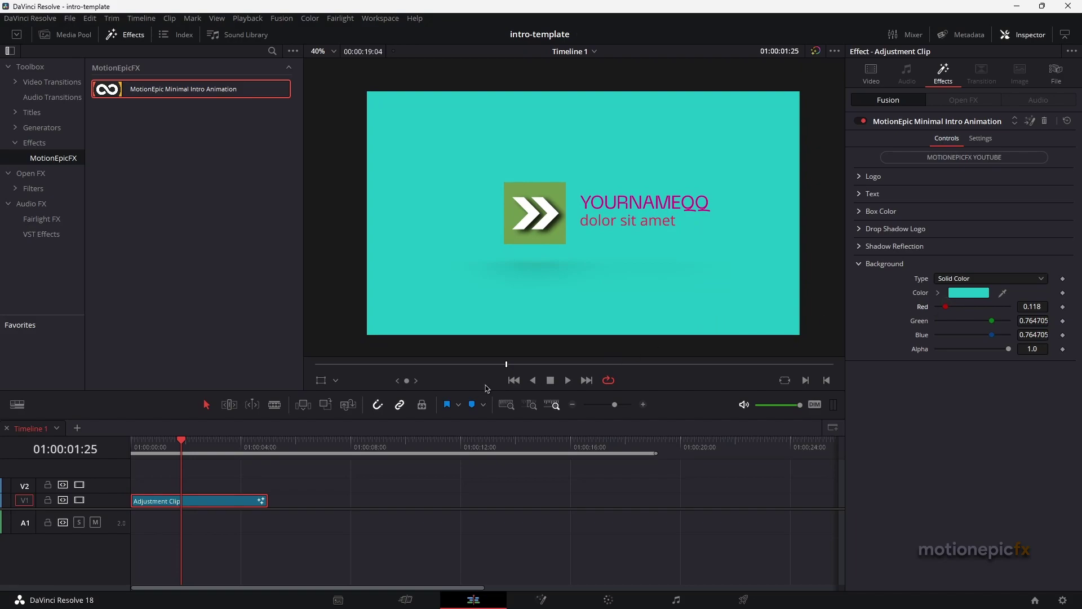
{"action": "left_click", "coordinate": [860, 264]}
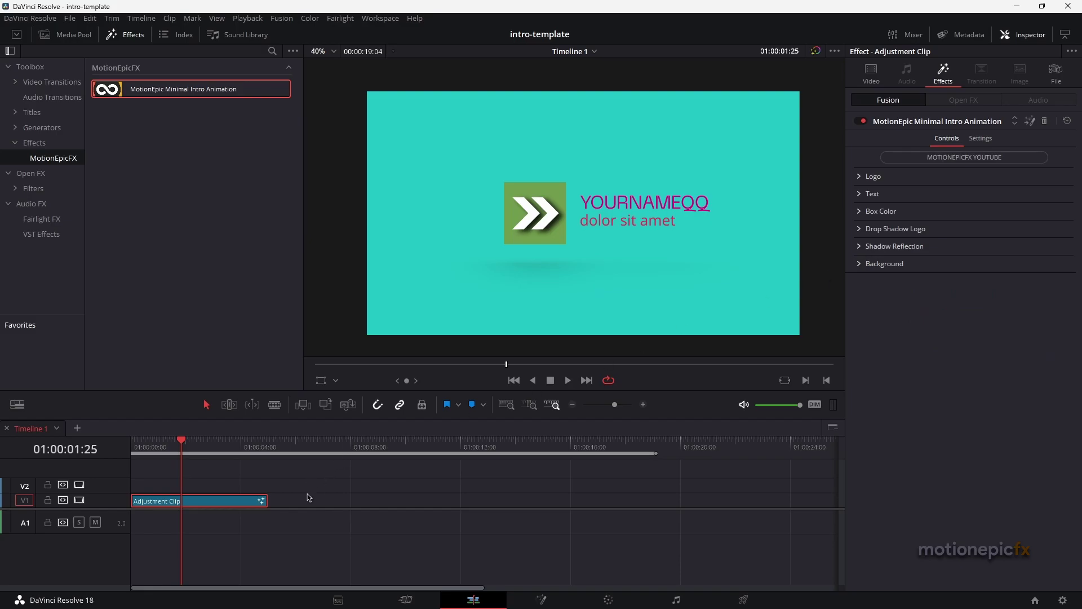
Step: Place a Fusion Composition on V1 after the adjustment clip and open it on the Fusion page
{"action": "left_click", "coordinate": [285, 451]}
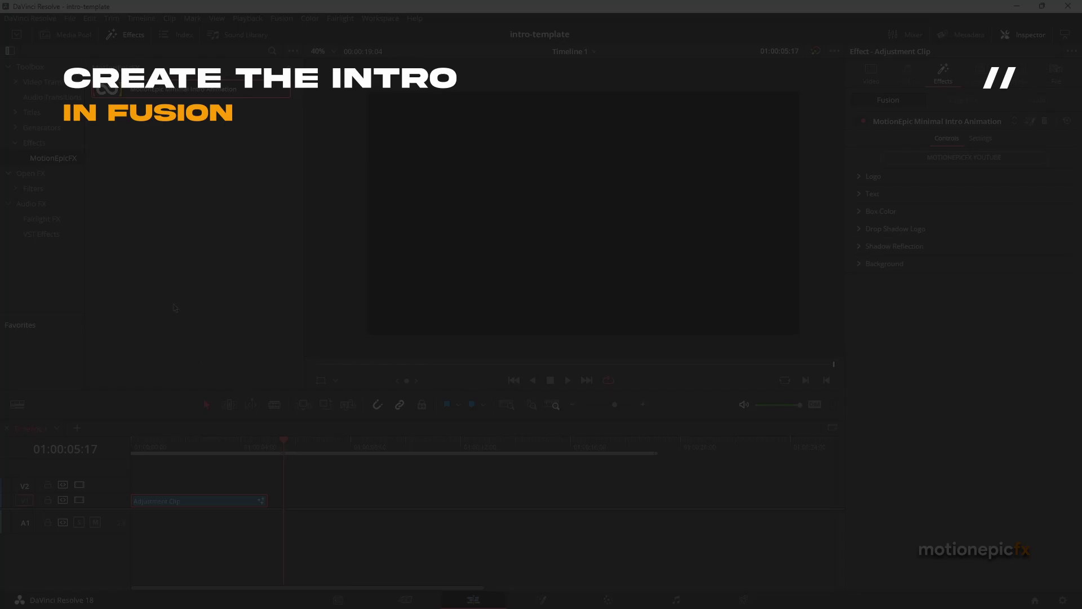
{"action": "left_click", "coordinate": [34, 142]}
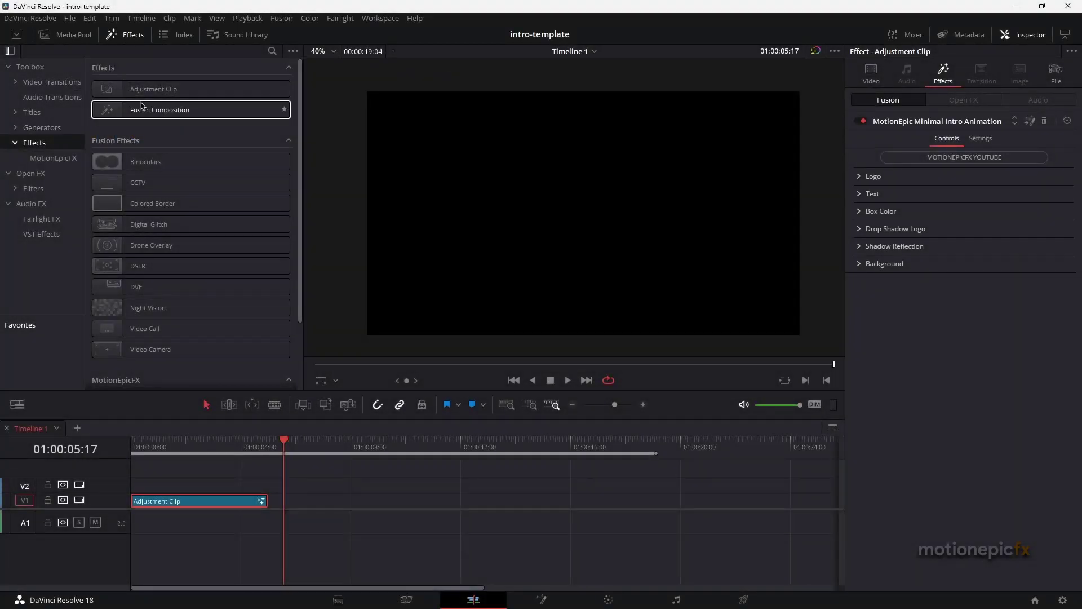
{"action": "left_click_drag", "start_coordinate": [142, 105], "coordinate": [316, 507]}
{"action": "left_click", "coordinate": [346, 454]}
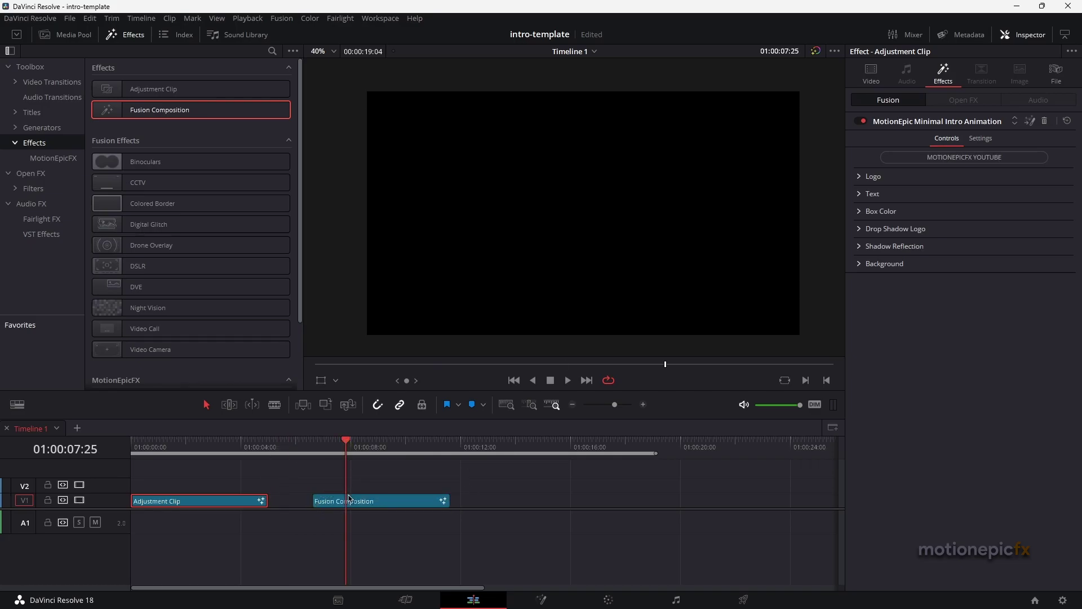
{"action": "left_click", "coordinate": [348, 499]}
{"action": "left_click", "coordinate": [520, 600]}
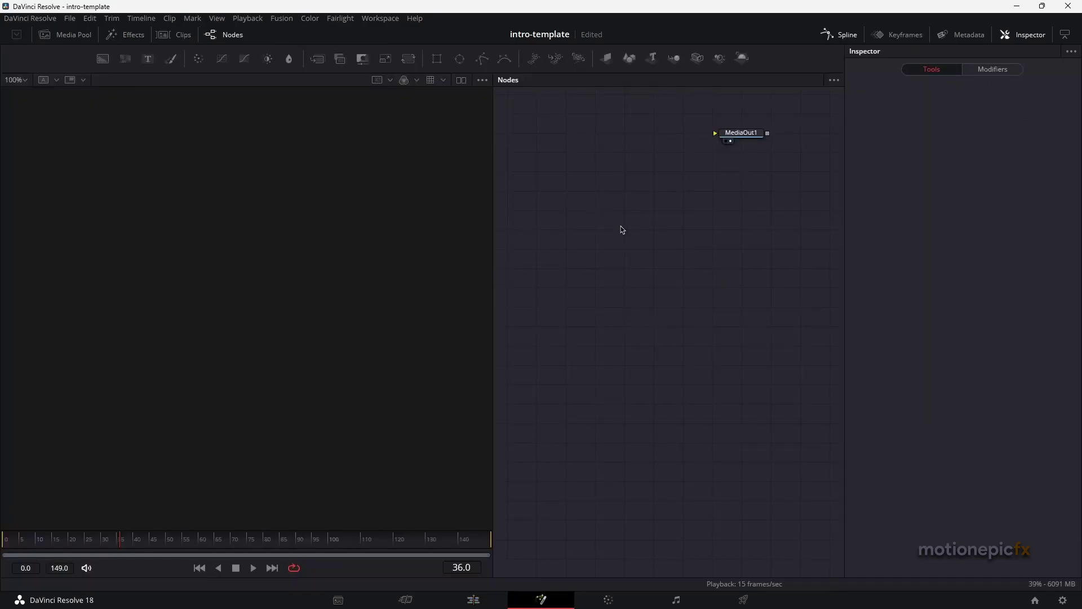
Step: Add an sRectangle node feeding an sRender node beside MediaOut1, and show sRender1 in the viewer
{"action": "left_click_drag", "start_coordinate": [619, 201], "coordinate": [616, 315]}
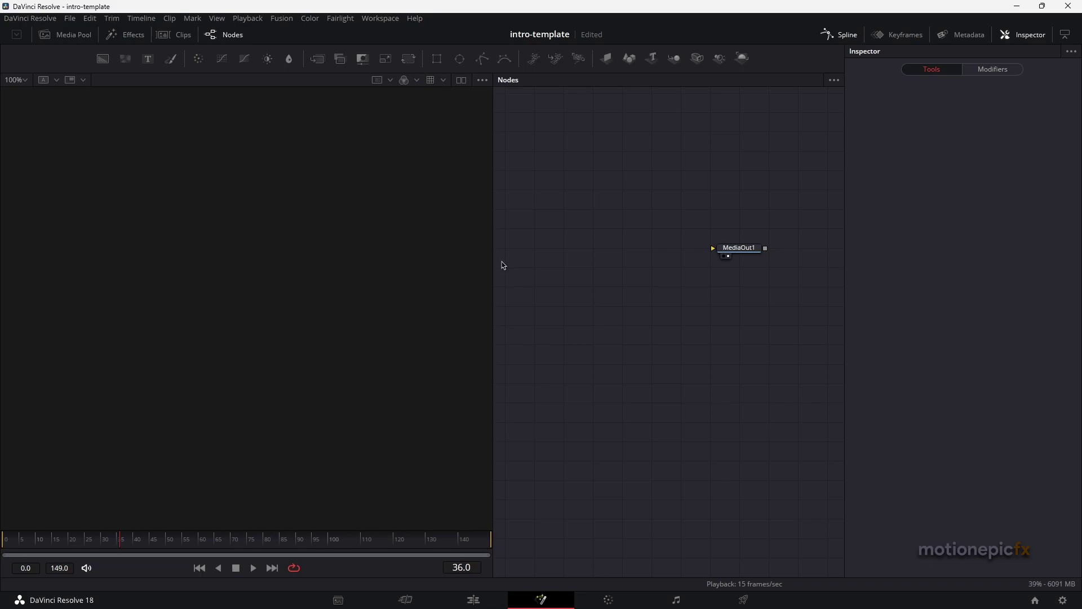
{"action": "key", "text": "shift+space"}
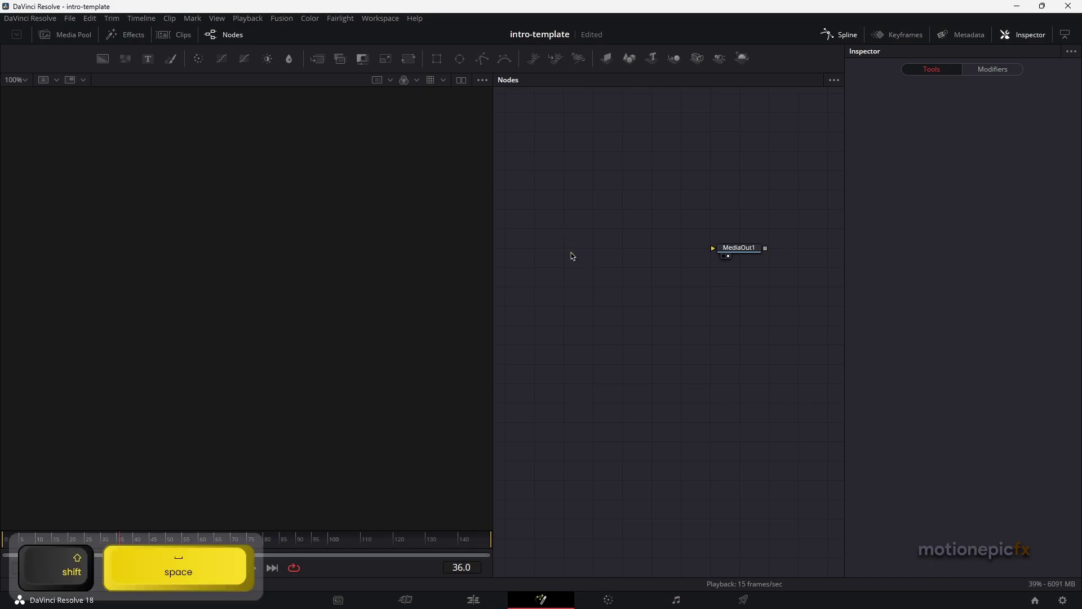
{"action": "type", "text": "sre"}
{"action": "left_click", "coordinate": [572, 399]}
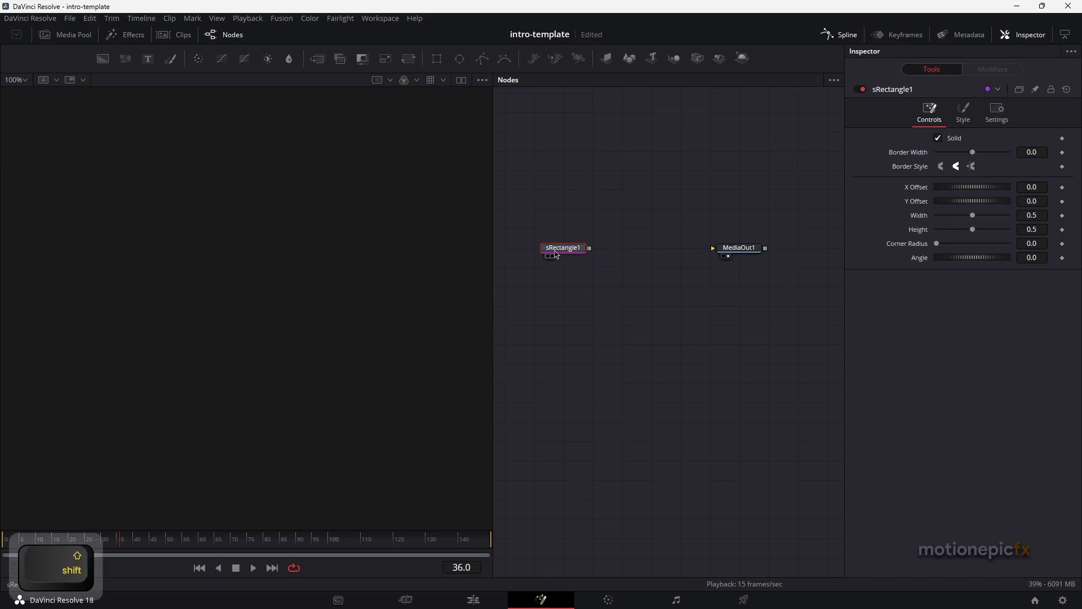
{"action": "key", "text": "shift+space"}
{"action": "type", "text": "sren"}
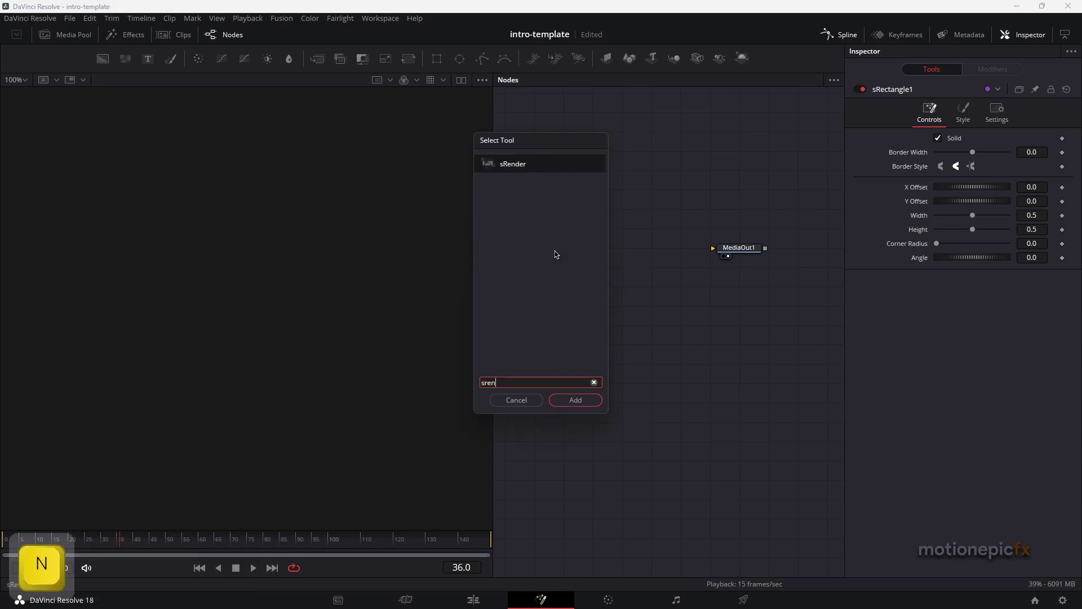
{"action": "left_click", "coordinate": [575, 400]}
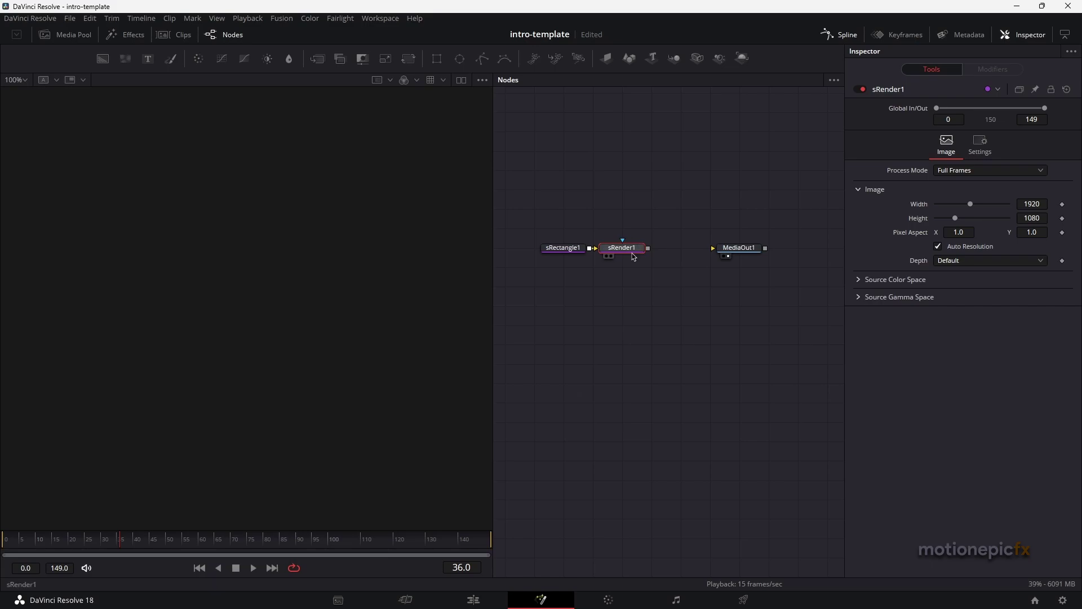
{"action": "left_click_drag", "start_coordinate": [633, 250], "coordinate": [352, 258]}
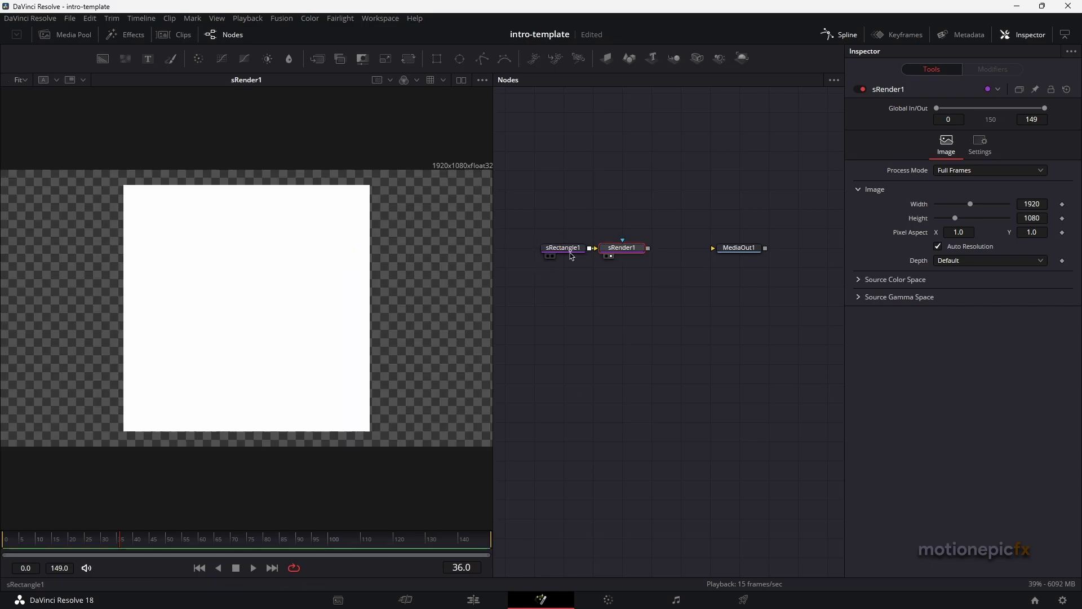
Step: Link the sRectangle's width to its height with an expression, and set the height to 0.142
{"action": "left_click", "coordinate": [570, 250]}
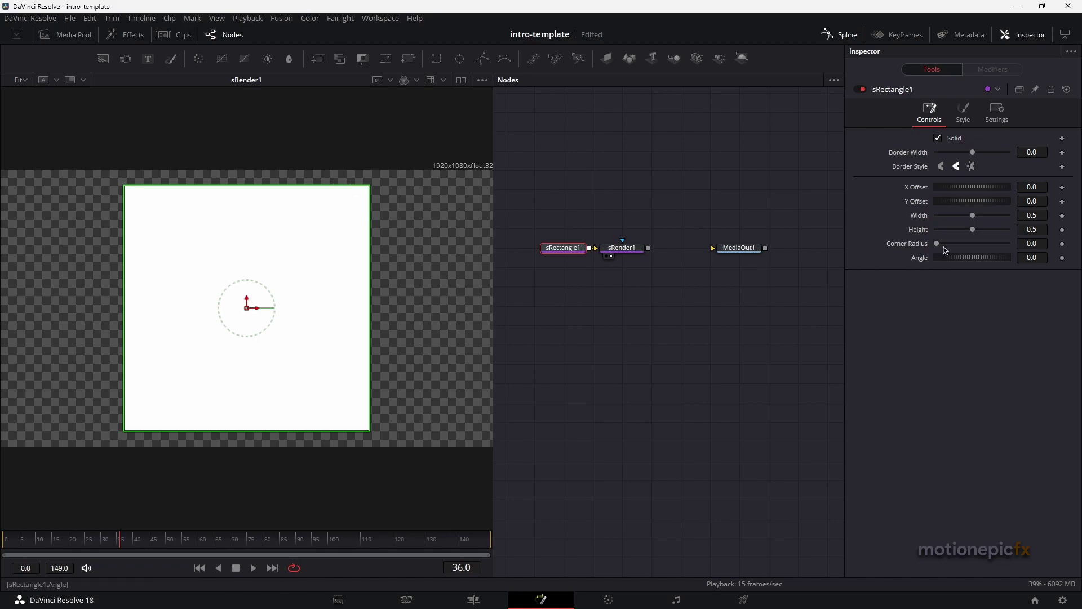
{"action": "right_click", "coordinate": [917, 217]}
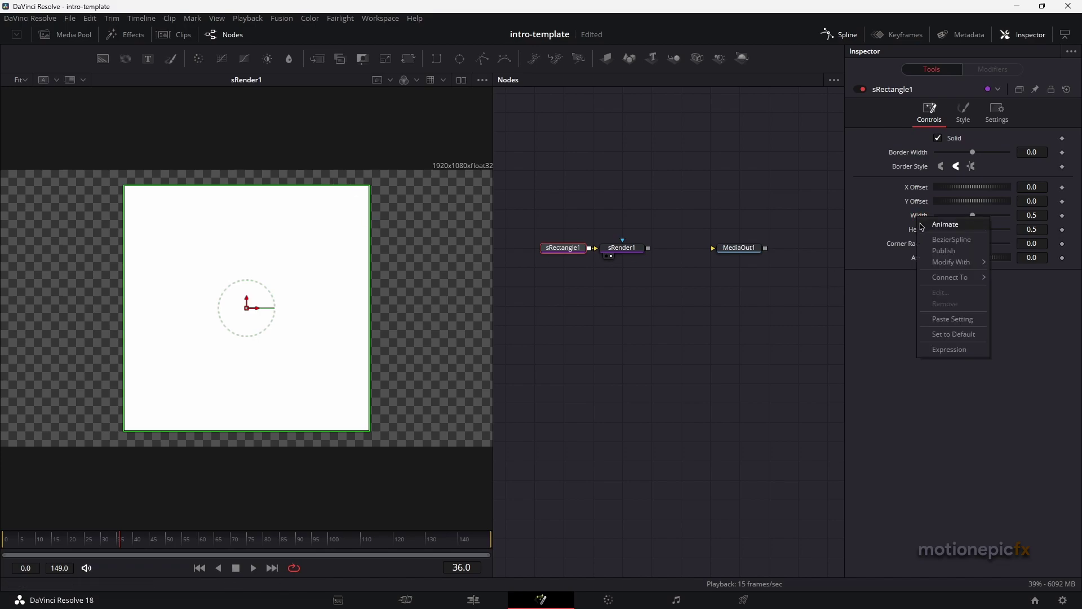
{"action": "left_click", "coordinate": [914, 229]}
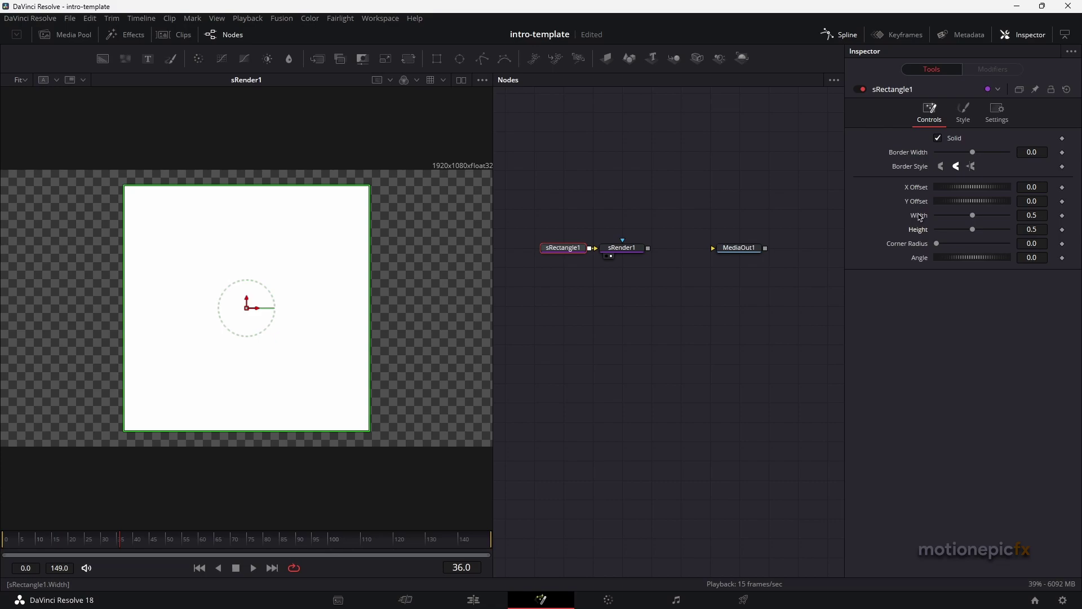
{"action": "right_click", "coordinate": [919, 217]}
{"action": "left_click", "coordinate": [940, 349]}
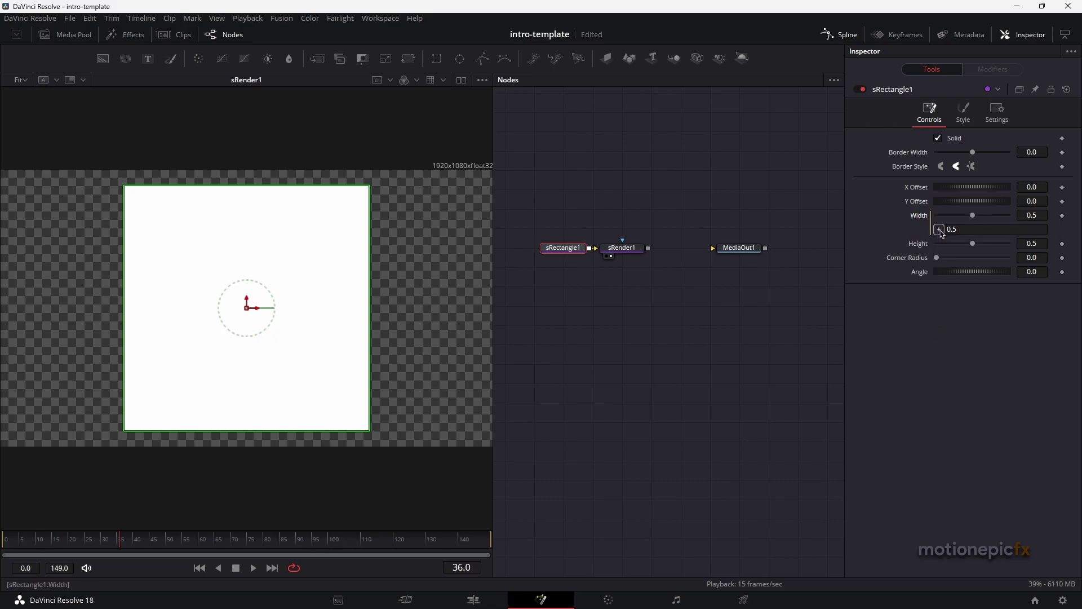
{"action": "mouse_move", "coordinate": [939, 230]}
{"action": "left_mouse_down"}
{"action": "mouse_move", "coordinate": [919, 246]}
{"action": "mouse_move", "coordinate": [968, 246]}
{"action": "mouse_move", "coordinate": [947, 245]}
{"action": "left_mouse_up"}
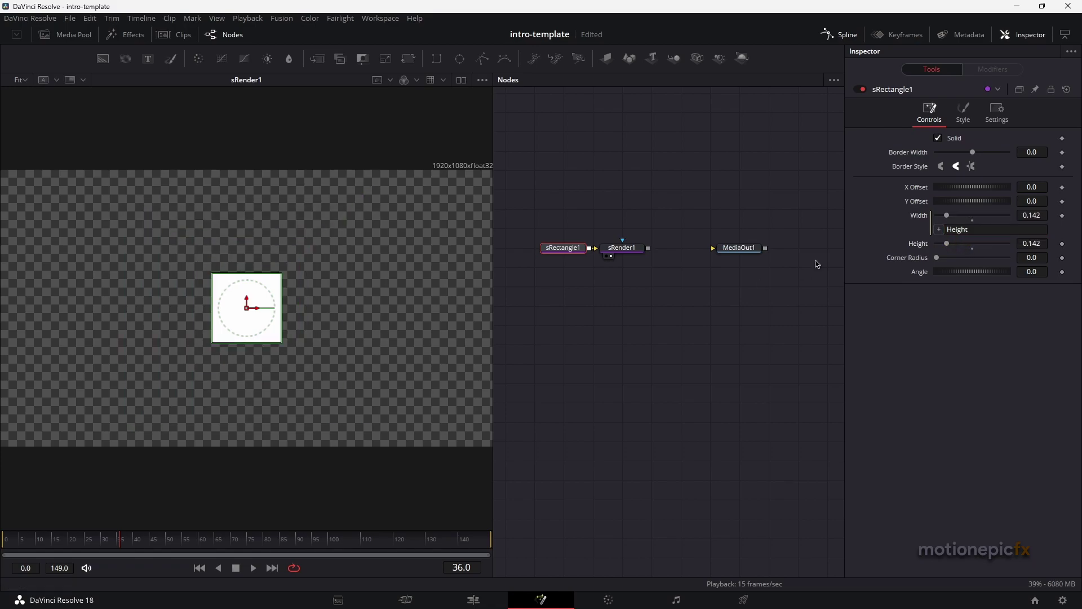
Step: Color the sRectangle orange by setting its style's blue to 0.0 and green to 0.504
{"action": "left_click", "coordinate": [965, 116]}
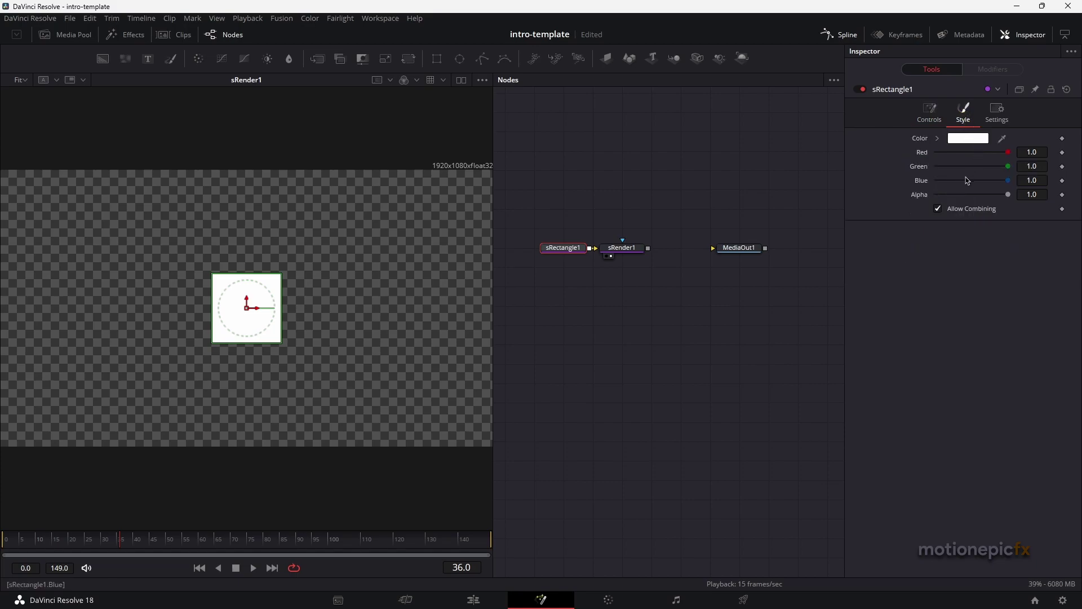
{"action": "left_click_drag", "start_coordinate": [1007, 183], "coordinate": [865, 180]}
{"action": "left_click_drag", "start_coordinate": [1008, 167], "coordinate": [971, 164]}
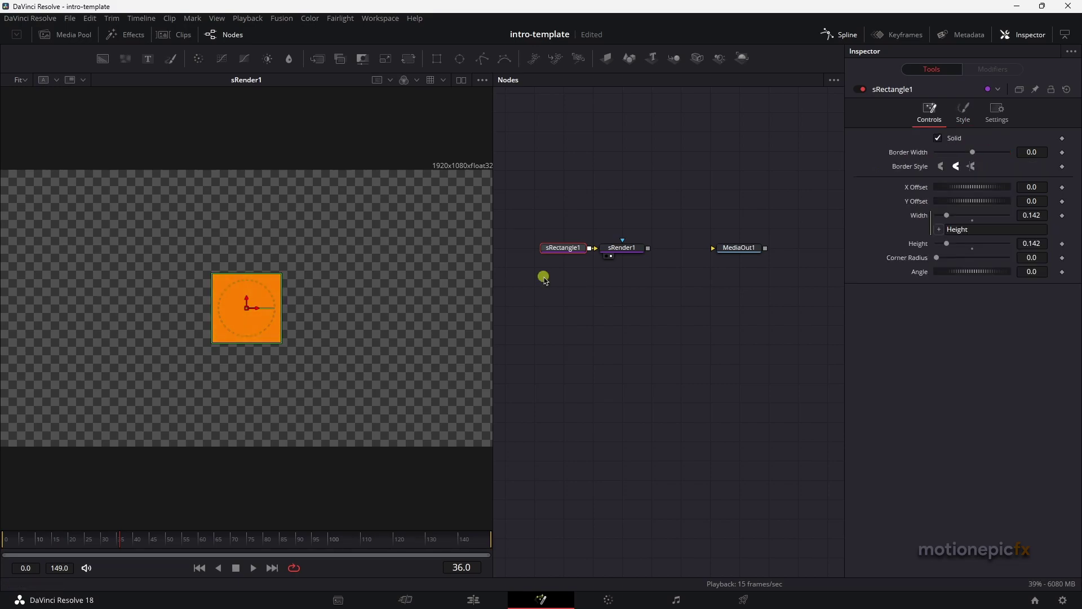
Step: Add an sStar node below sRectangle1 and connect it to sRender1 in place of the rectangle
{"action": "left_click", "coordinate": [547, 279]}
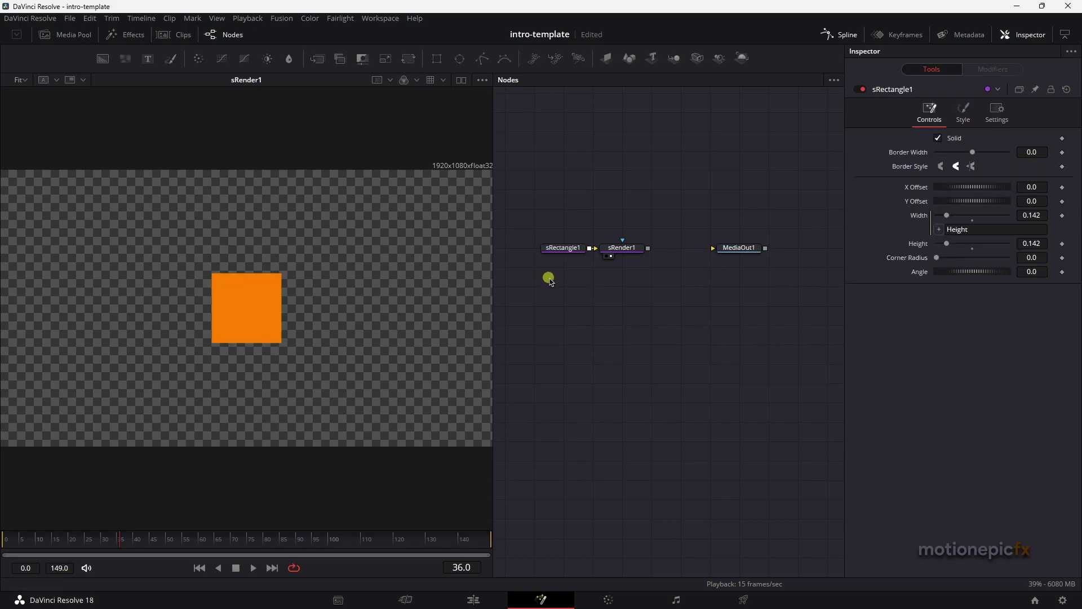
{"action": "key", "text": "shift+space"}
{"action": "type", "text": "s"}
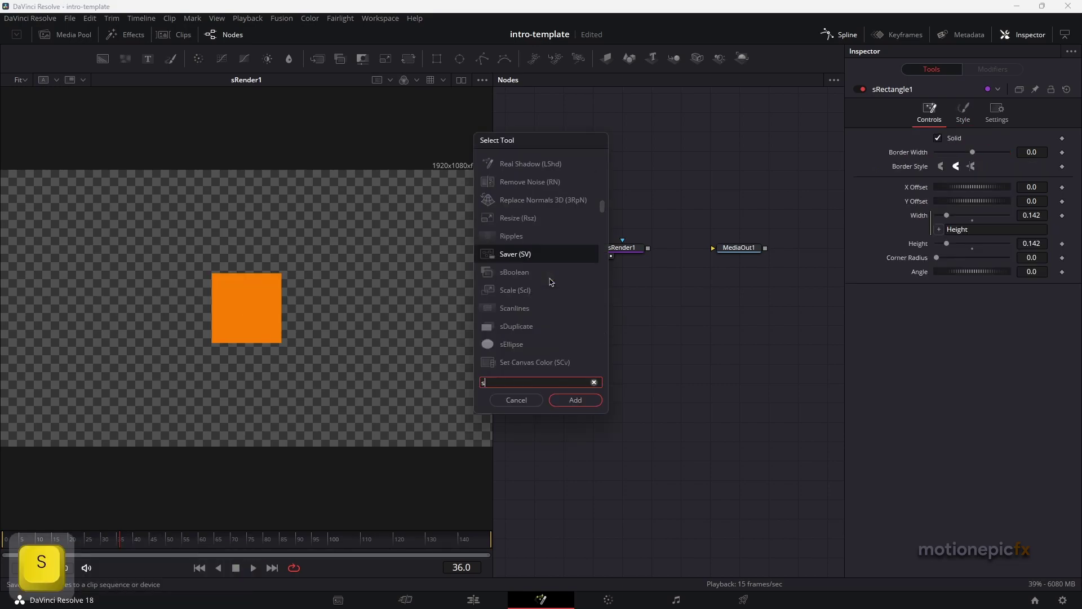
{"action": "type", "text": "star"}
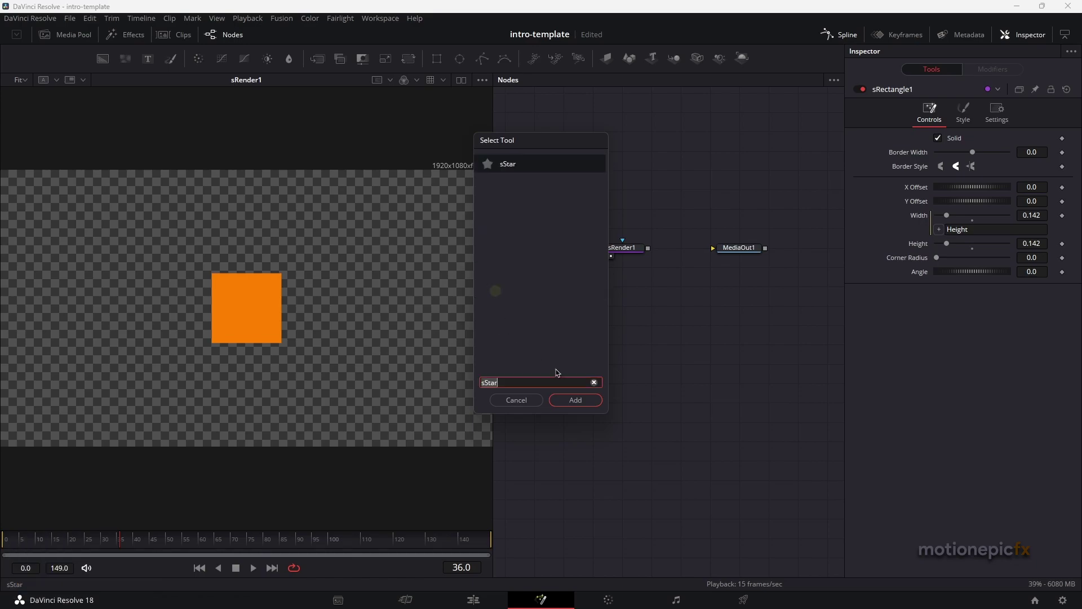
{"action": "left_click", "coordinate": [575, 400]}
{"action": "left_click_drag", "start_coordinate": [532, 270], "coordinate": [571, 287]}
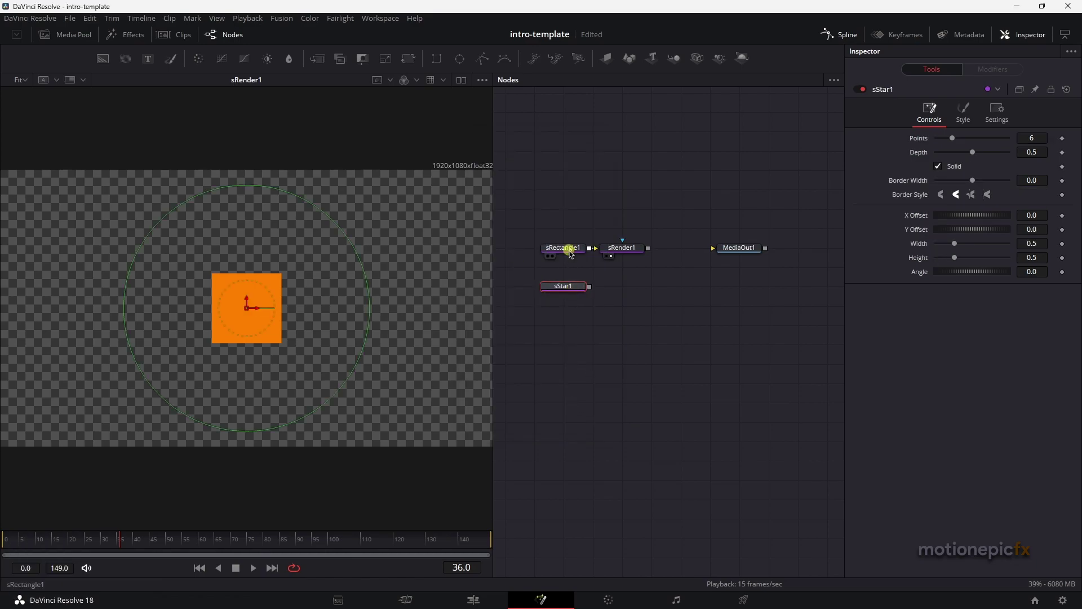
{"action": "left_click_drag", "start_coordinate": [570, 247], "coordinate": [613, 243]}
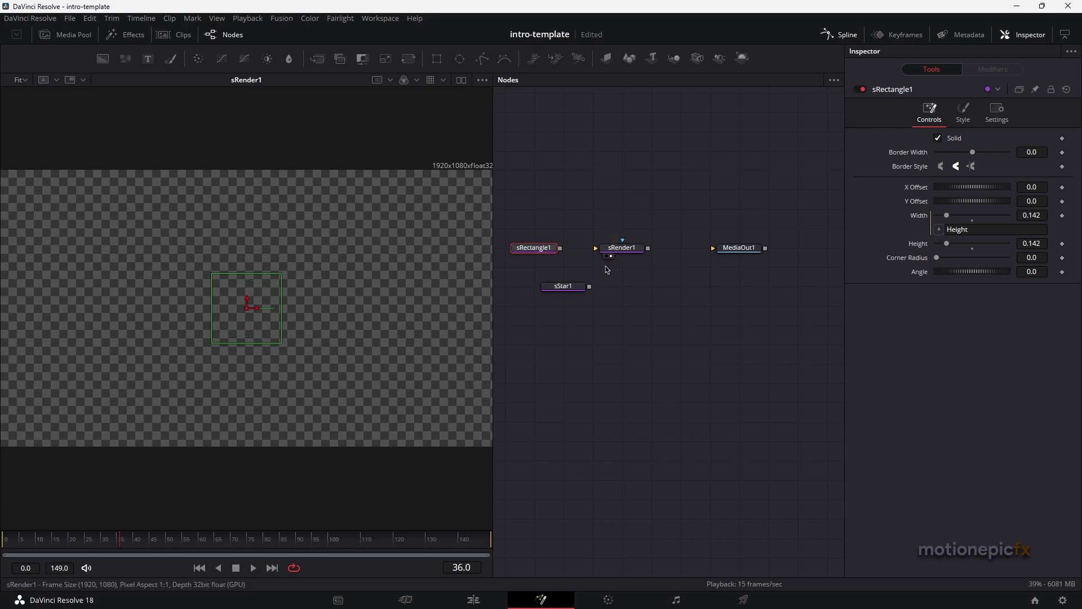
{"action": "left_click_drag", "start_coordinate": [588, 287], "coordinate": [609, 244]}
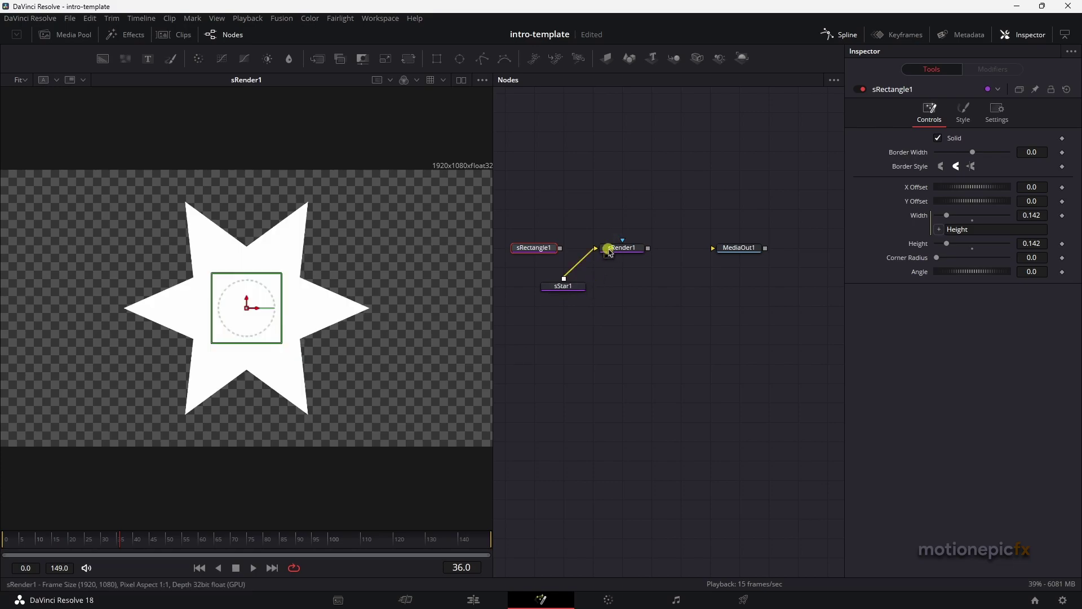
Step: Delete the sStar node, reconnect sRectangle1 to sRender1, and open the rectangle's style settings
{"action": "left_click", "coordinate": [566, 287]}
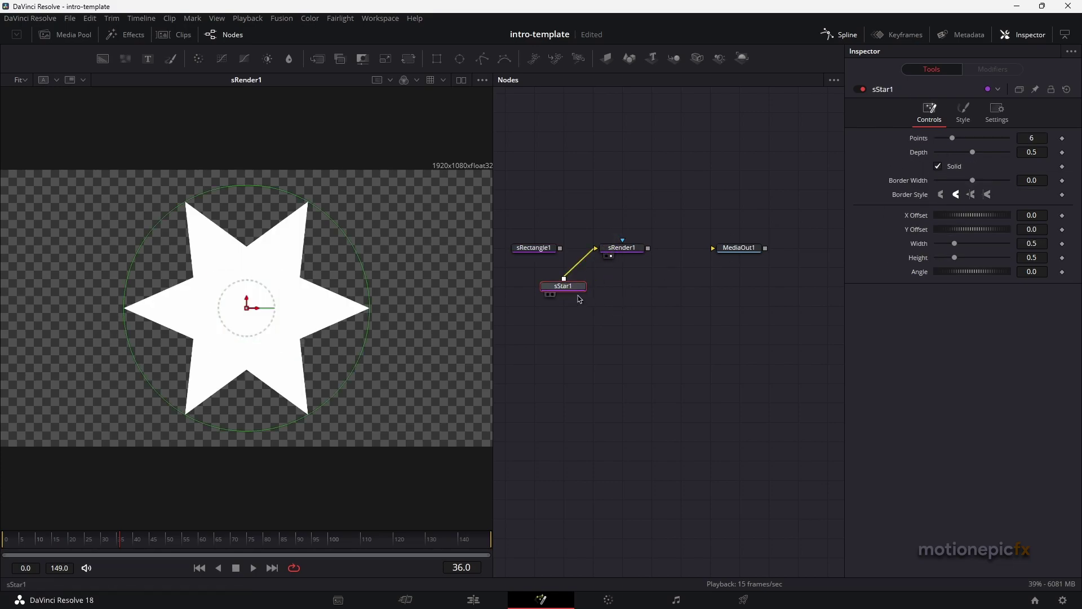
{"action": "key", "text": "Delete"}
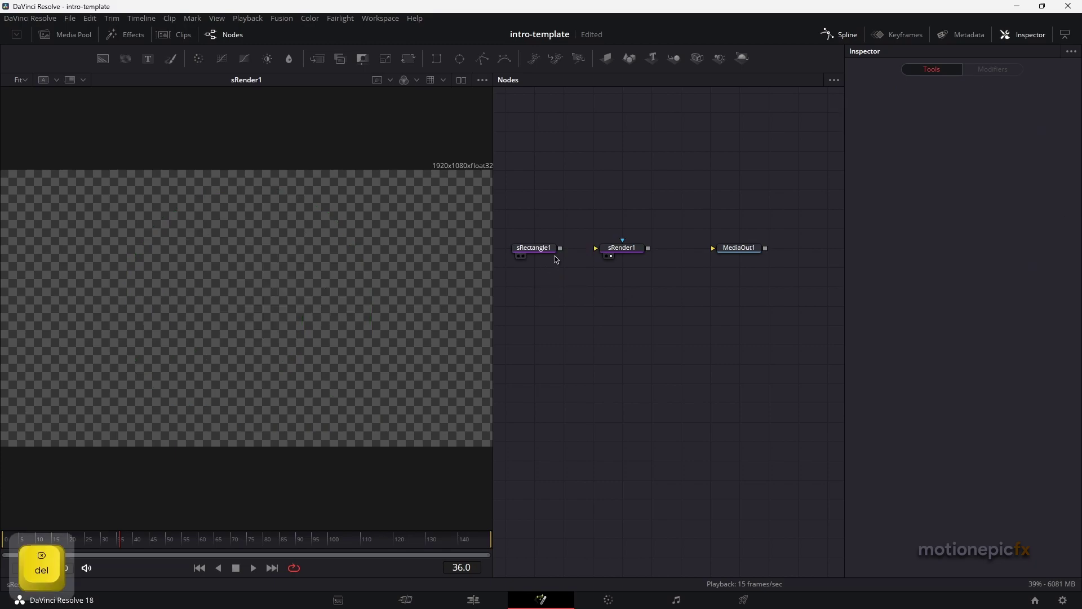
{"action": "left_click", "coordinate": [546, 252]}
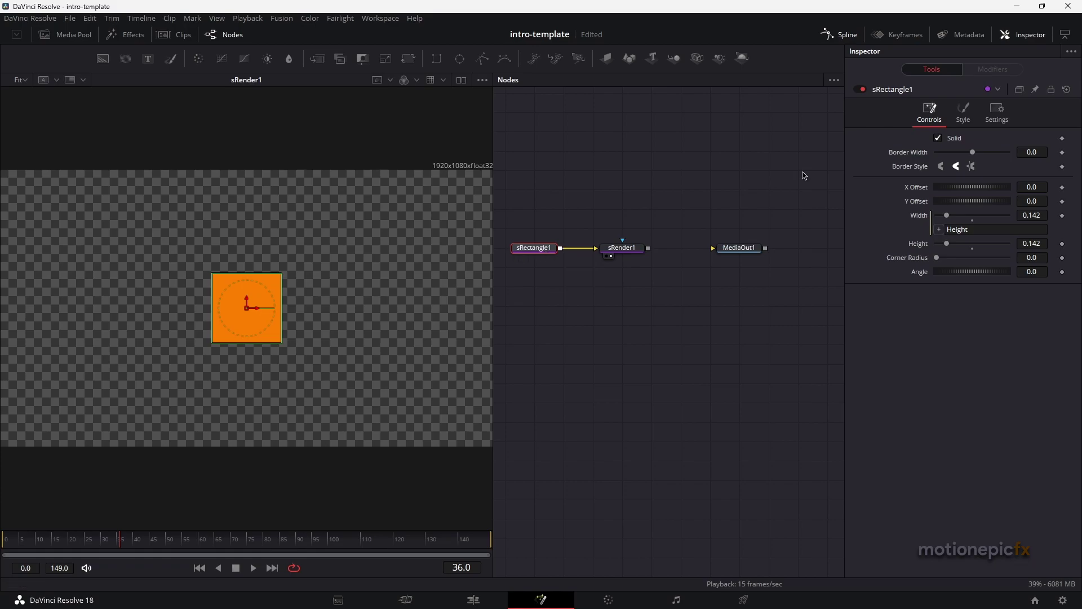
{"action": "left_click", "coordinate": [964, 115]}
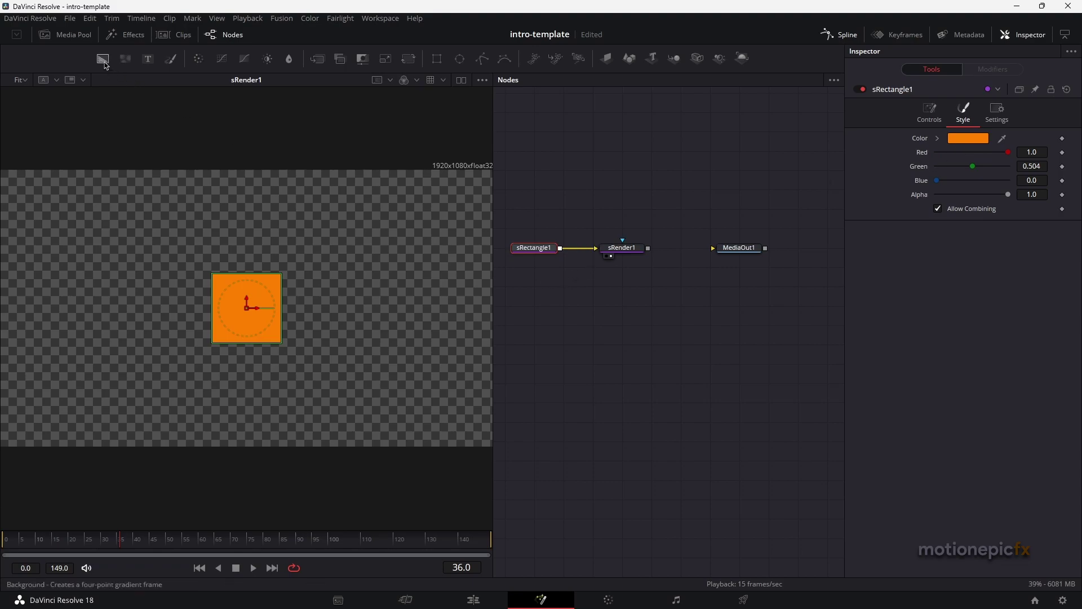
Step: Add a Background node below sRender1, set its red value to 1.0, and show it in the viewer
{"action": "left_click_drag", "start_coordinate": [103, 59], "coordinate": [628, 309]}
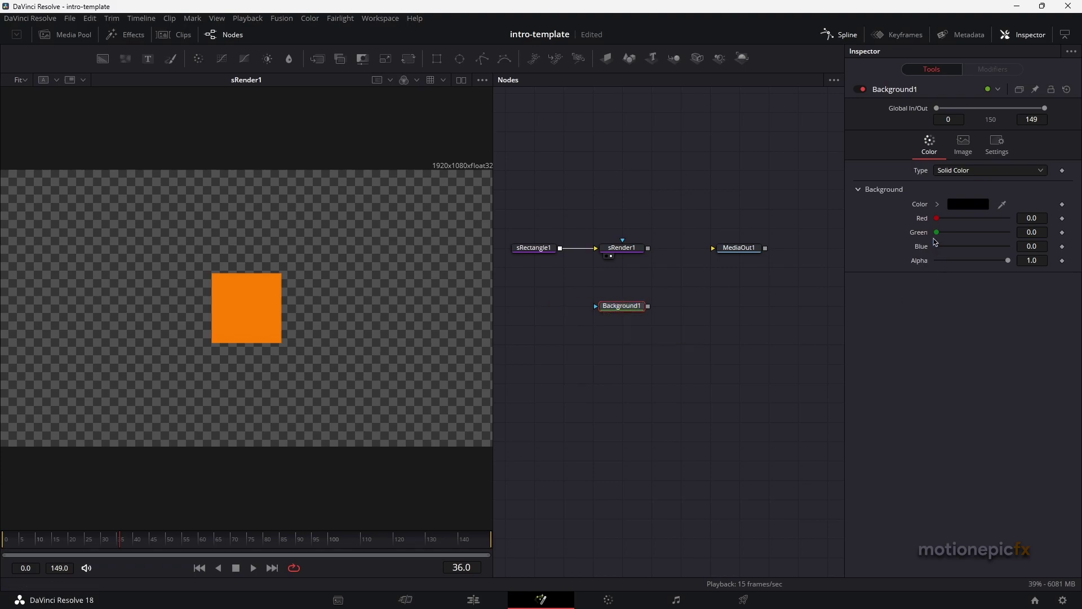
{"action": "left_click_drag", "start_coordinate": [936, 218], "coordinate": [1029, 220]}
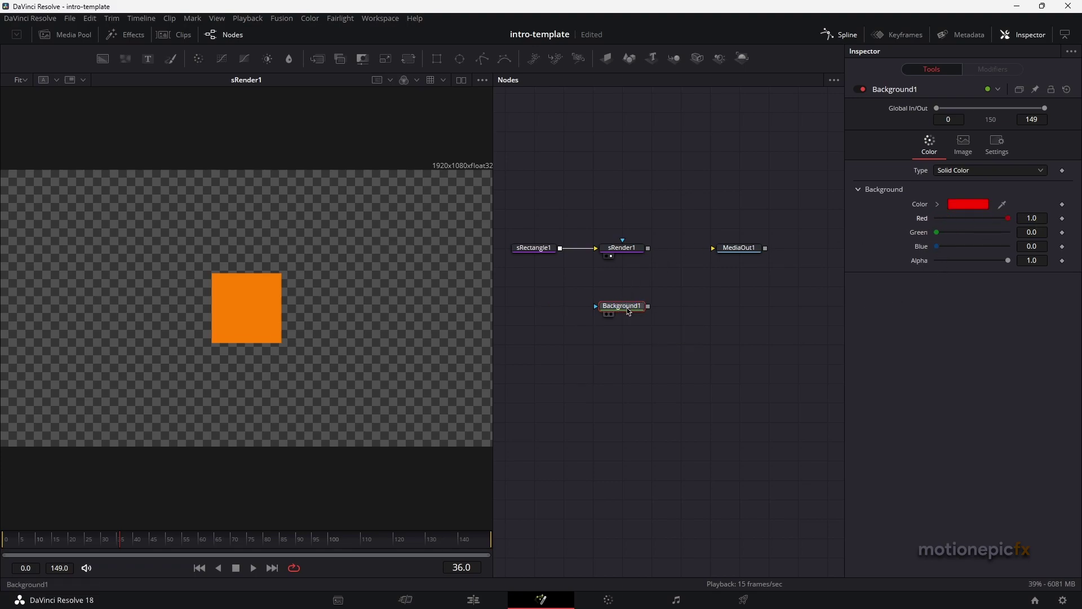
{"action": "left_click_drag", "start_coordinate": [625, 309], "coordinate": [321, 326]}
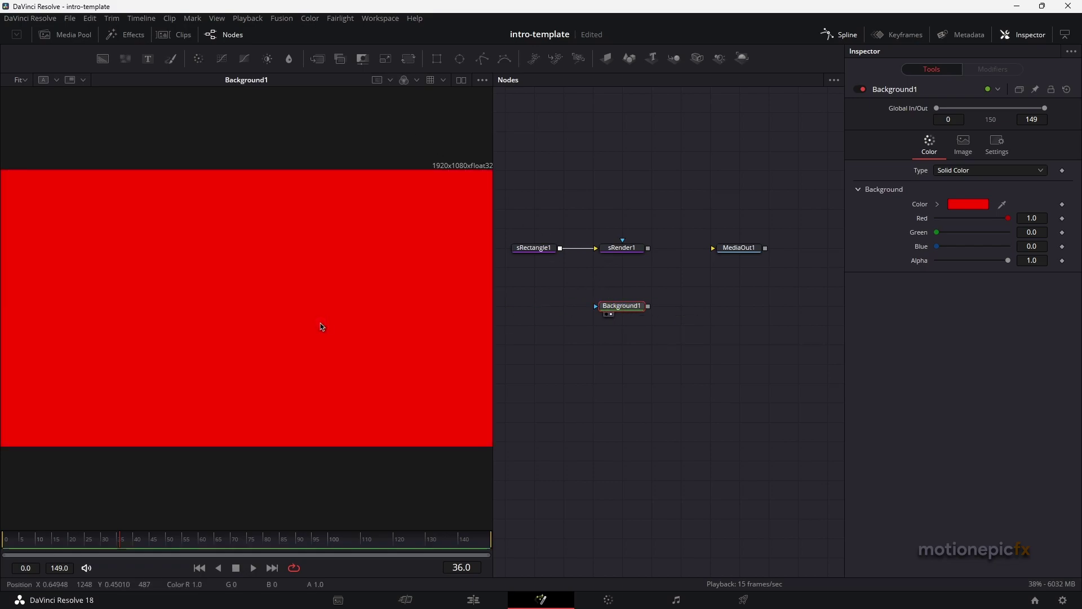
Step: Mask the Background node with a Rectangle mask and shrink it to a small, nearly square shape in the center
{"action": "left_click", "coordinate": [439, 62]}
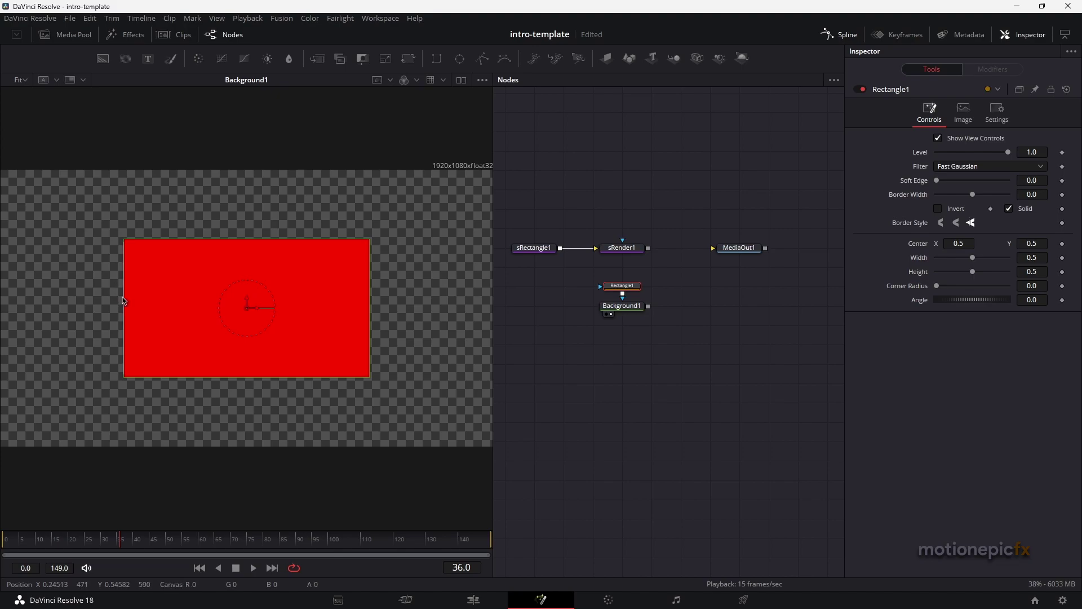
{"action": "left_click_drag", "start_coordinate": [124, 300], "coordinate": [192, 298]}
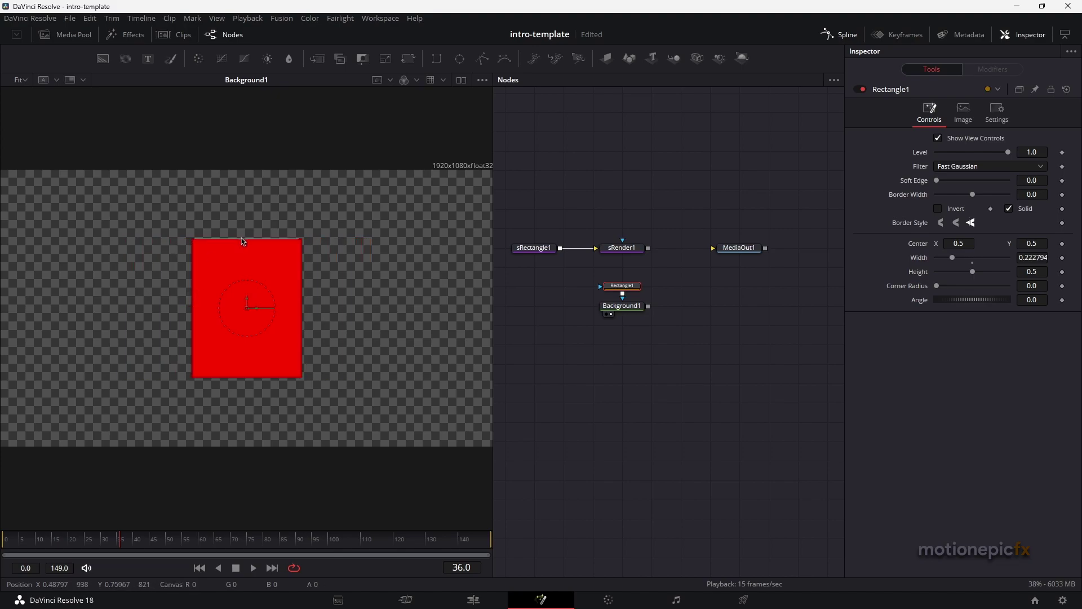
{"action": "left_click_drag", "start_coordinate": [243, 239], "coordinate": [239, 262]}
{"action": "left_click_drag", "start_coordinate": [194, 307], "coordinate": [204, 302]}
{"action": "left_click_drag", "start_coordinate": [233, 263], "coordinate": [235, 275]}
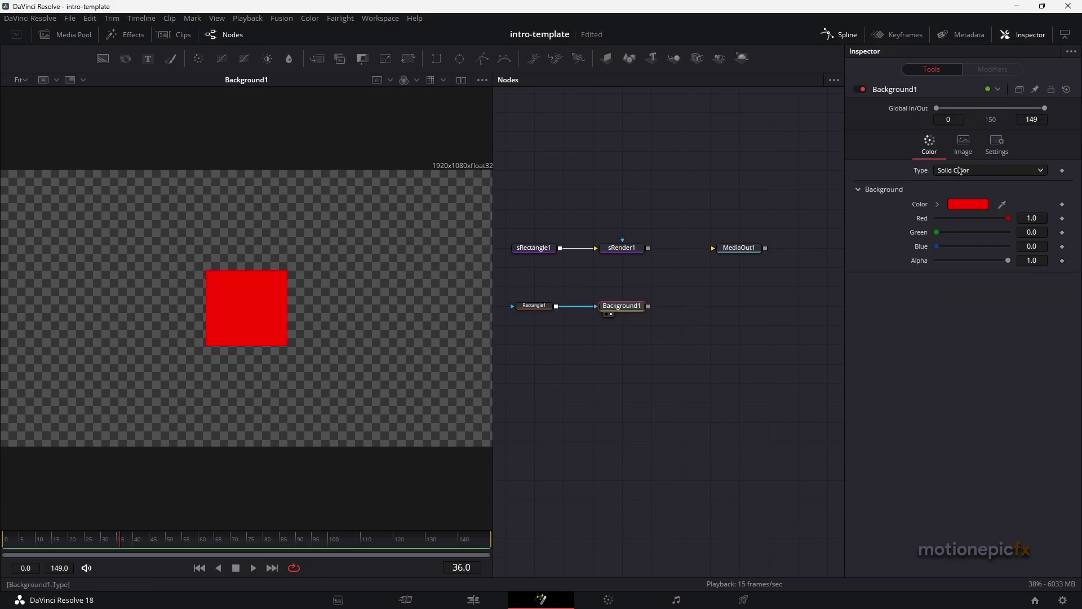
Step: Change the Background type to a linear Gradient with start X 0.338 and end X 0.653
{"action": "left_click", "coordinate": [969, 170]}
{"action": "left_click", "coordinate": [947, 238]}
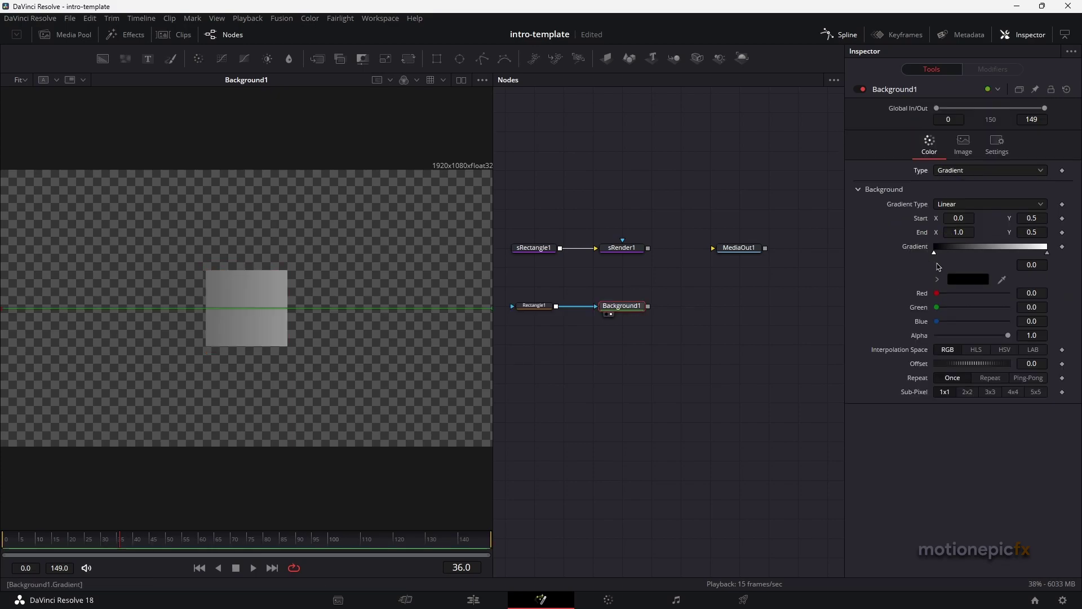
{"action": "left_click_drag", "start_coordinate": [960, 218], "coordinate": [611, 235]}
{"action": "left_click_drag", "start_coordinate": [958, 232], "coordinate": [766, 224]}
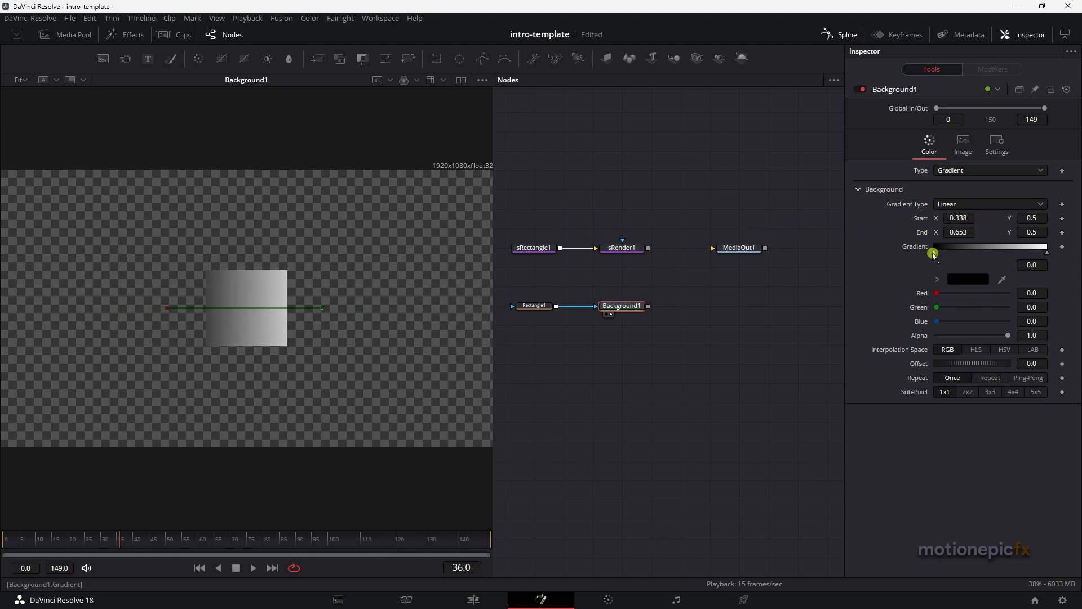
Step: Set the gradient's start color to red 0.362 and its end color to green 0.205 for a magenta blend
{"action": "left_click_drag", "start_coordinate": [937, 294], "coordinate": [962, 293]}
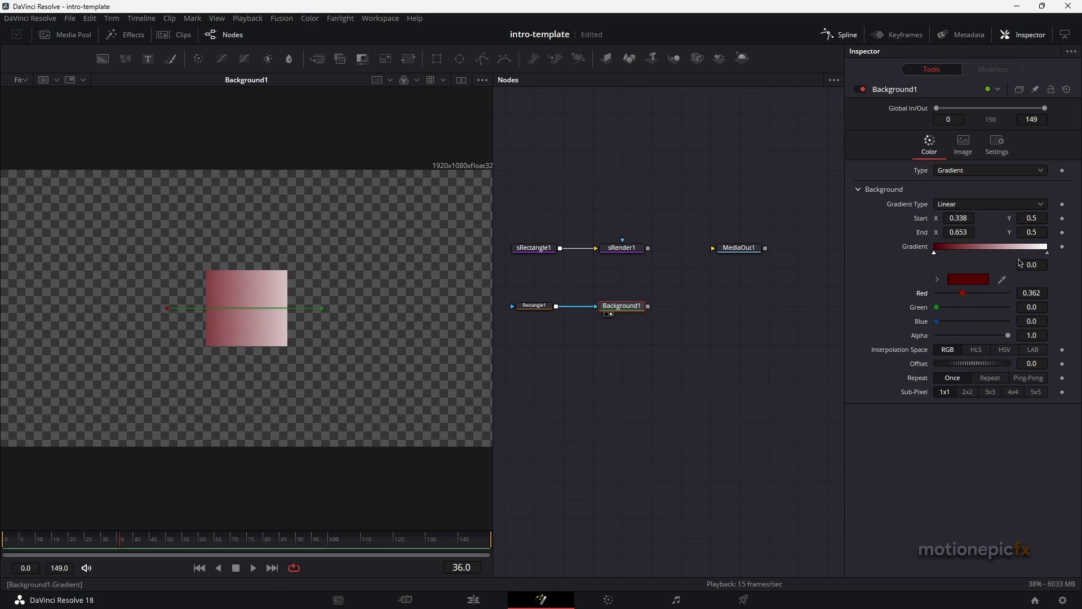
{"action": "left_click", "coordinate": [1047, 253]}
{"action": "left_click_drag", "start_coordinate": [1008, 307], "coordinate": [952, 308]}
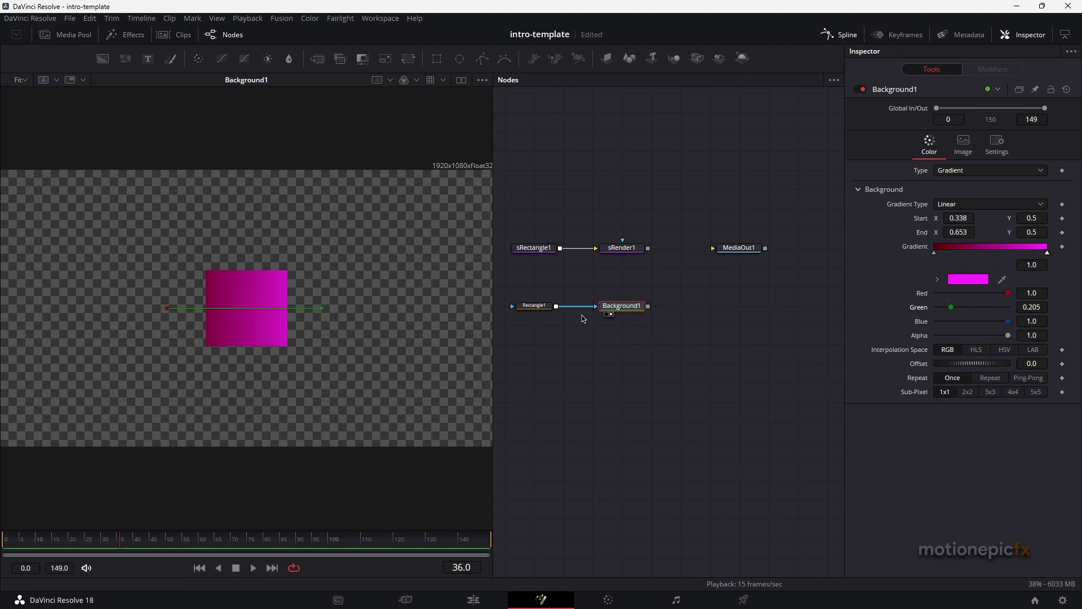
Step: Delete the Background node and its Rectangle mask, and select sRender1
{"action": "left_click_drag", "start_coordinate": [652, 363], "coordinate": [521, 300]}
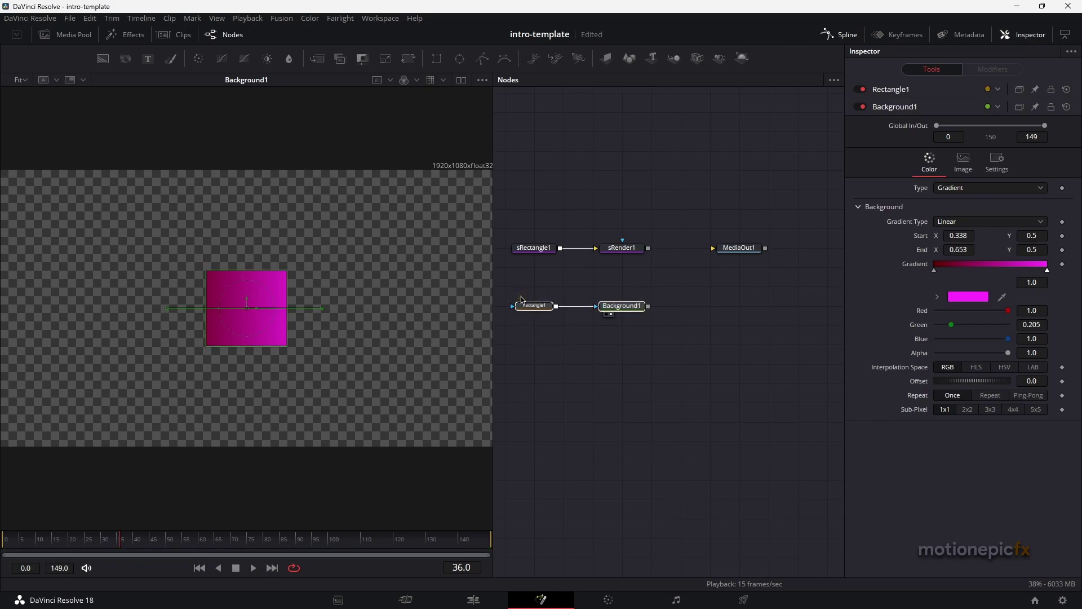
{"action": "key", "text": "Delete"}
{"action": "left_click", "coordinate": [620, 248]}
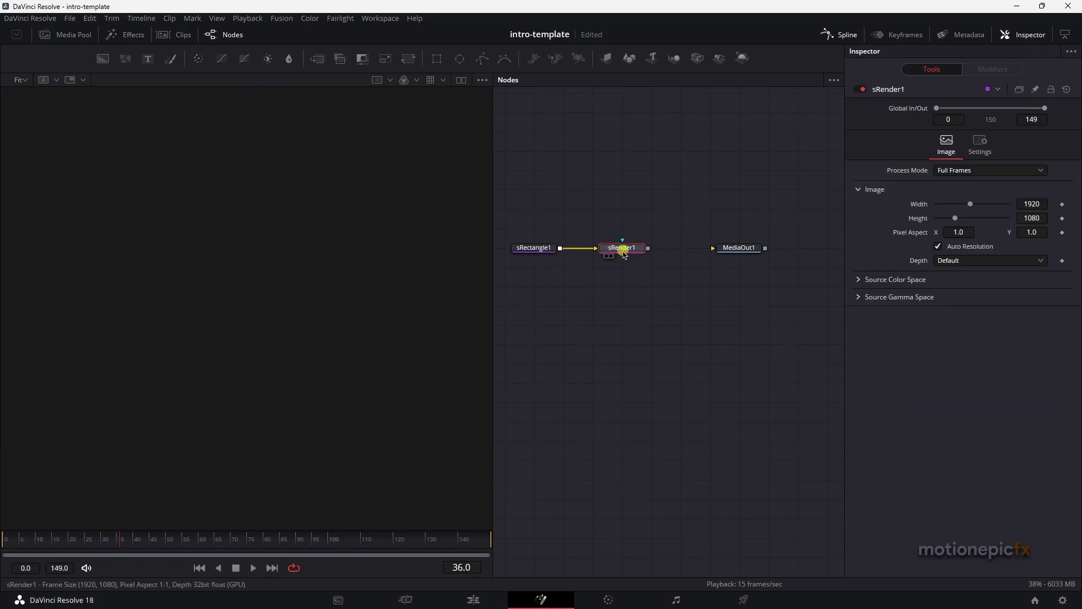
Step: Show sRender1 in the viewer, and add arrow.png to the node graph as a node renamed logo
{"action": "left_click_drag", "start_coordinate": [619, 248], "coordinate": [270, 284]}
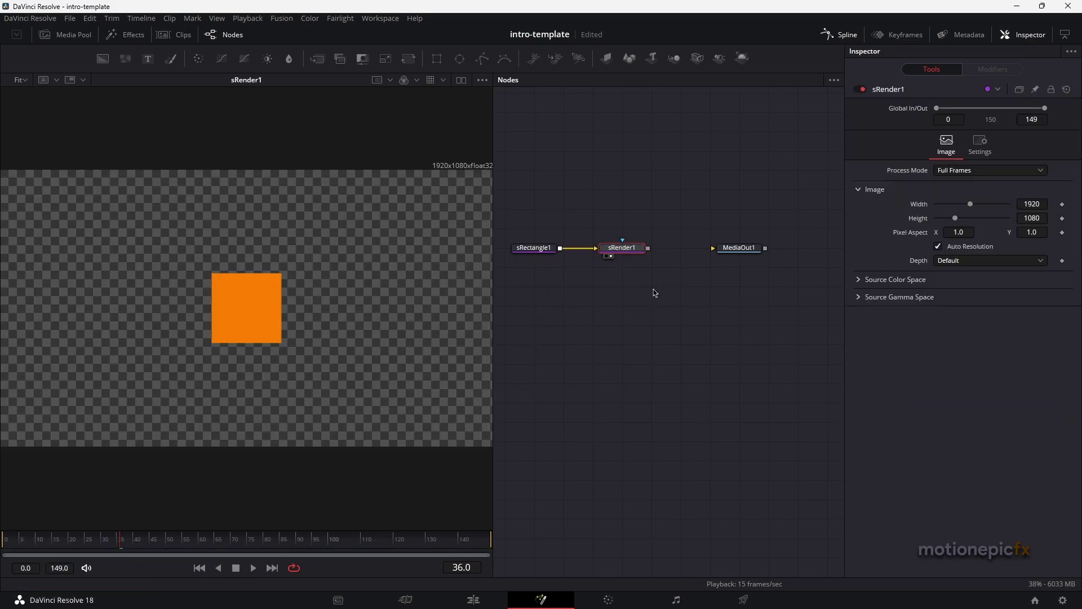
{"action": "left_click_drag", "start_coordinate": [616, 284], "coordinate": [652, 289]}
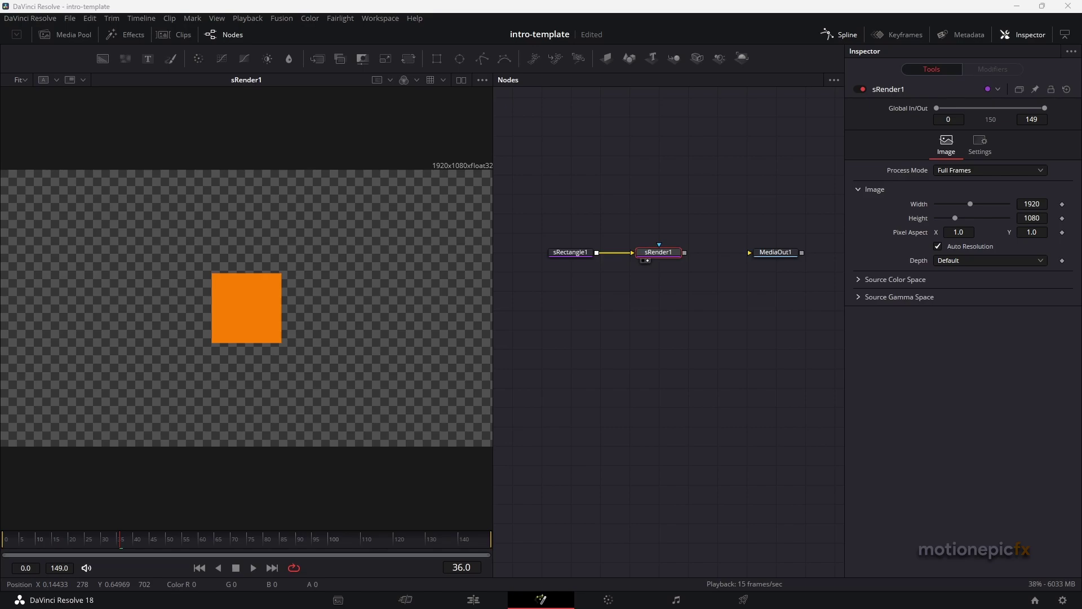
{"action": "left_click_drag", "start_coordinate": [2, 361], "coordinate": [541, 330]}
{"action": "right_click", "coordinate": [541, 330]}
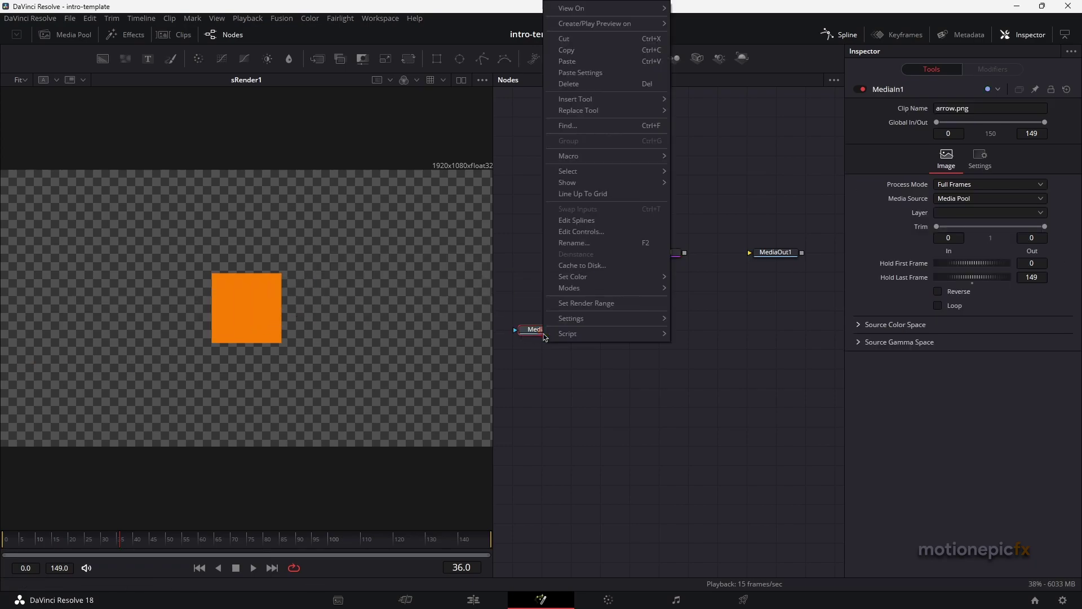
{"action": "left_click", "coordinate": [569, 243]}
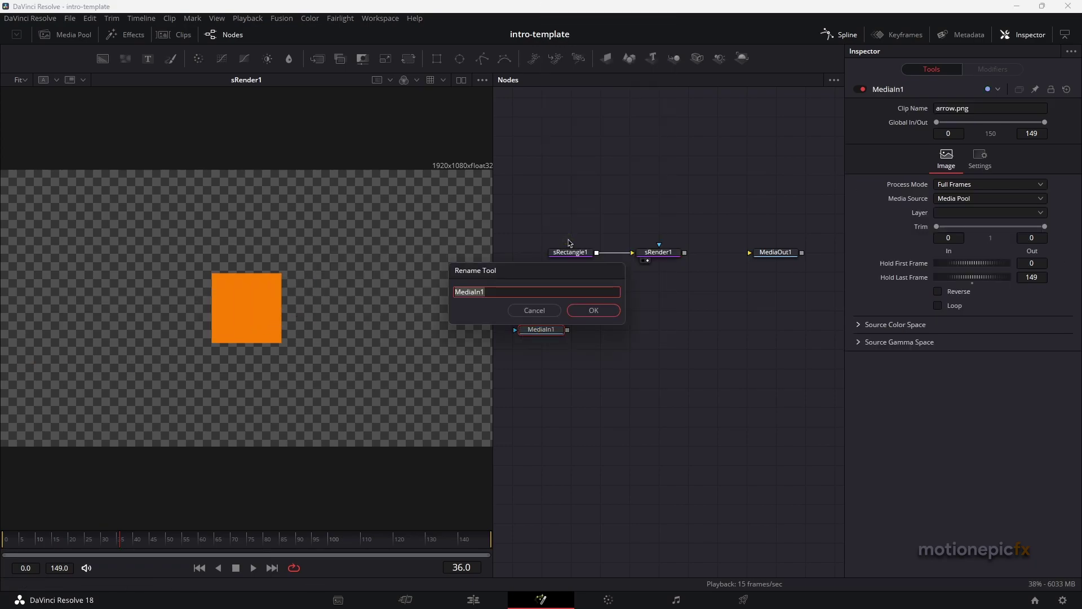
{"action": "type", "text": "logo"}
{"action": "key", "text": "Return"}
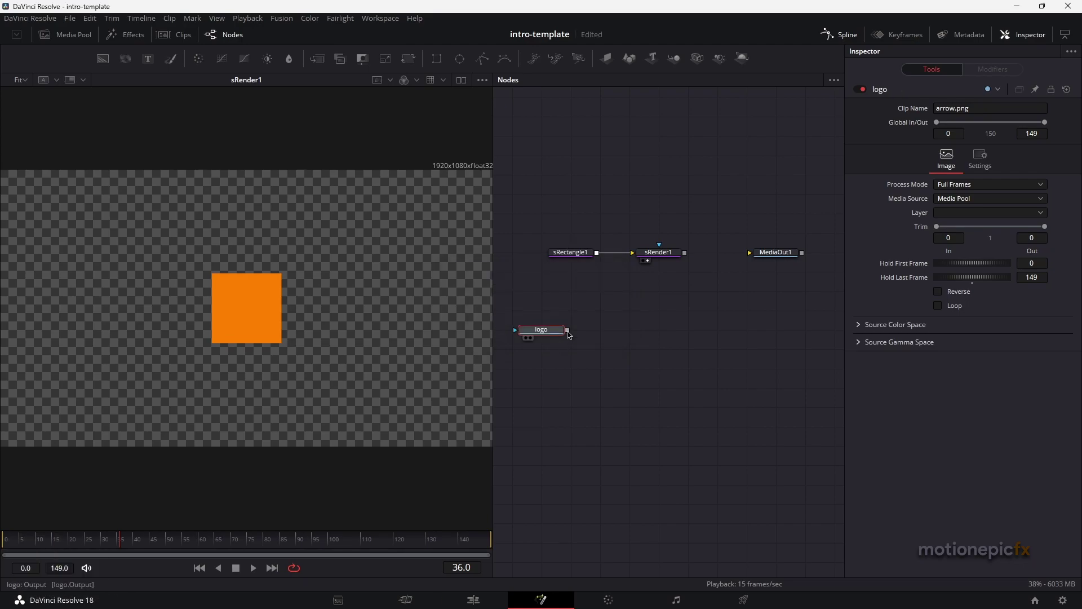
Step: Merge logo over sRender1, show Merge1 in the viewer, and set the merge size to 0.58 so the arrows fit the square
{"action": "left_click_drag", "start_coordinate": [567, 331], "coordinate": [683, 251]}
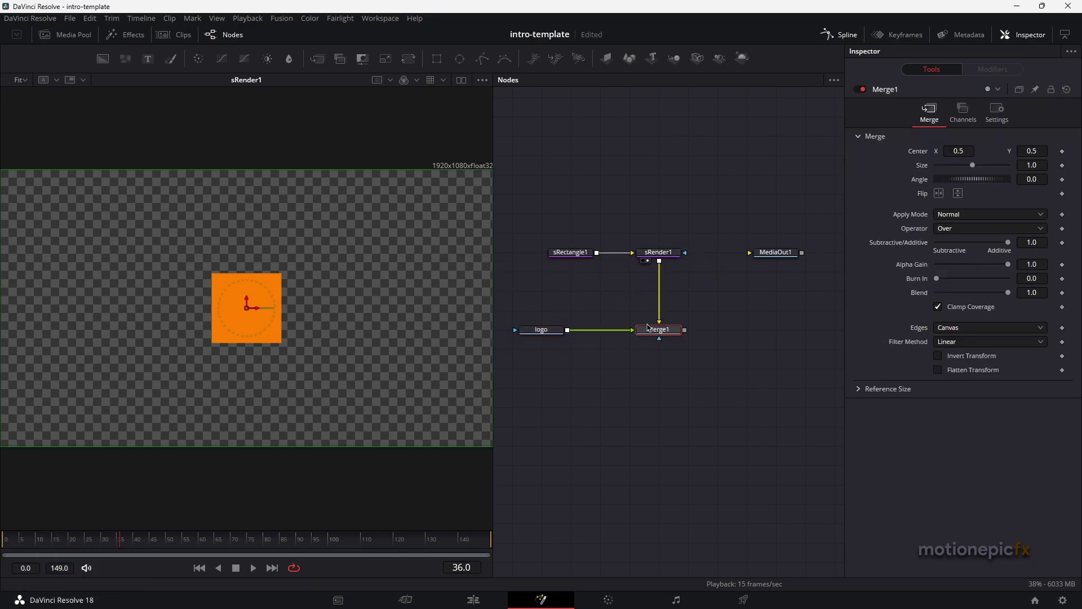
{"action": "left_click_drag", "start_coordinate": [648, 327], "coordinate": [297, 276]}
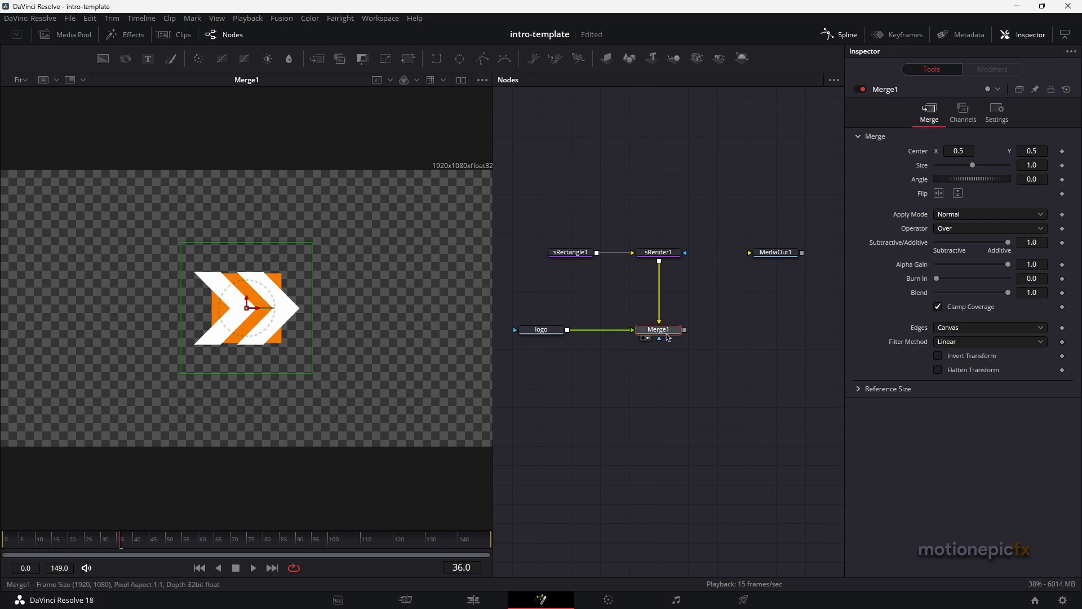
{"action": "left_click_drag", "start_coordinate": [973, 166], "coordinate": [958, 167]}
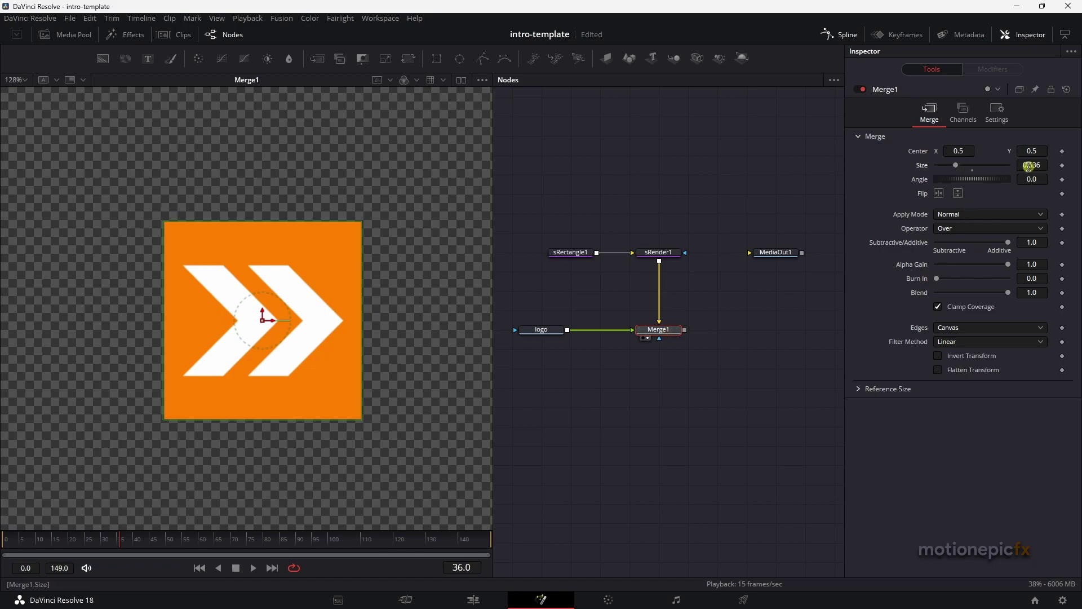
{"action": "left_click_drag", "start_coordinate": [1029, 166], "coordinate": [1051, 166]}
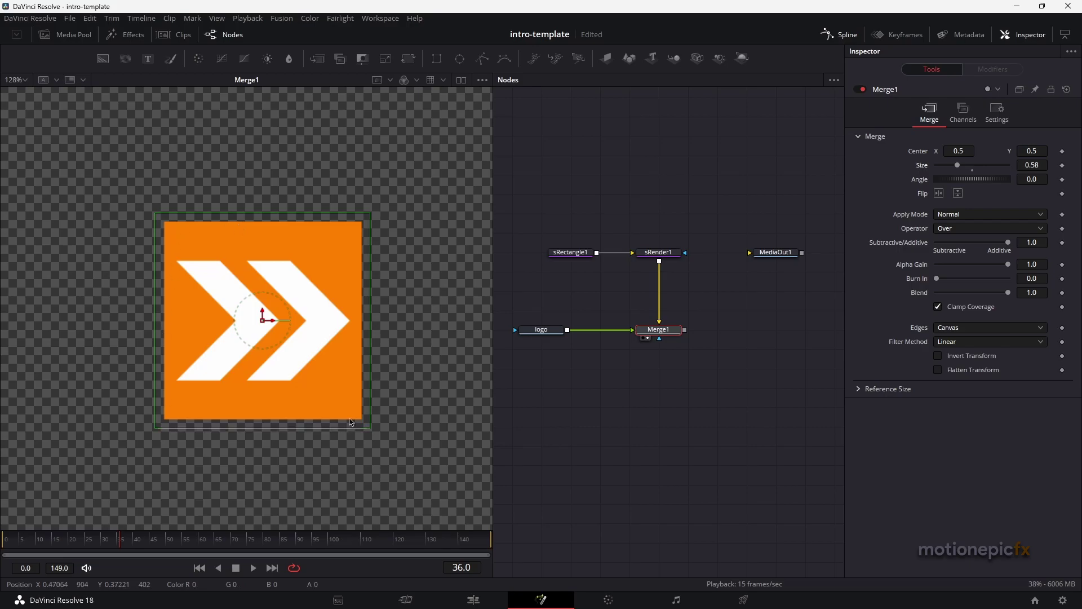
Step: Insert a Drop Shadow node between logo and Merge1
{"action": "left_click", "coordinate": [621, 387]}
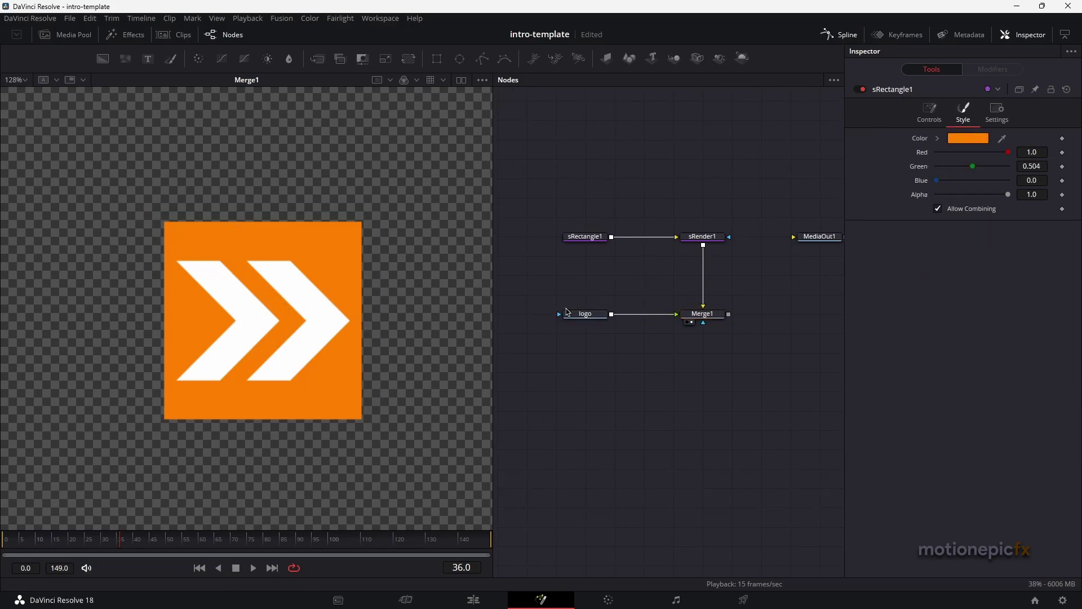
{"action": "left_click", "coordinate": [576, 314]}
{"action": "key", "text": "shift"}
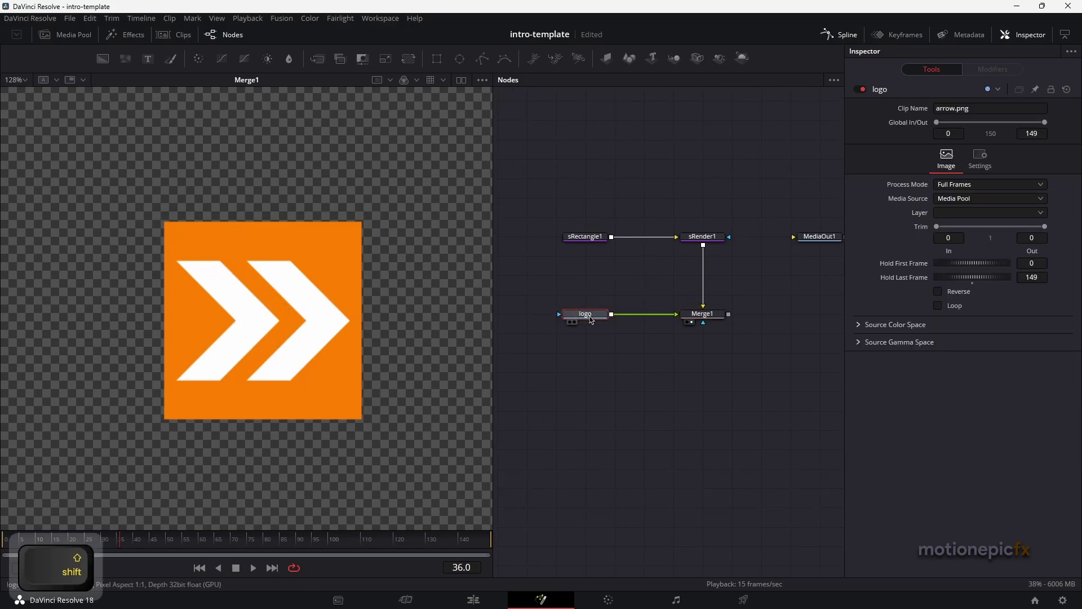
{"action": "key", "text": "shift+space"}
{"action": "type", "text": "s"}
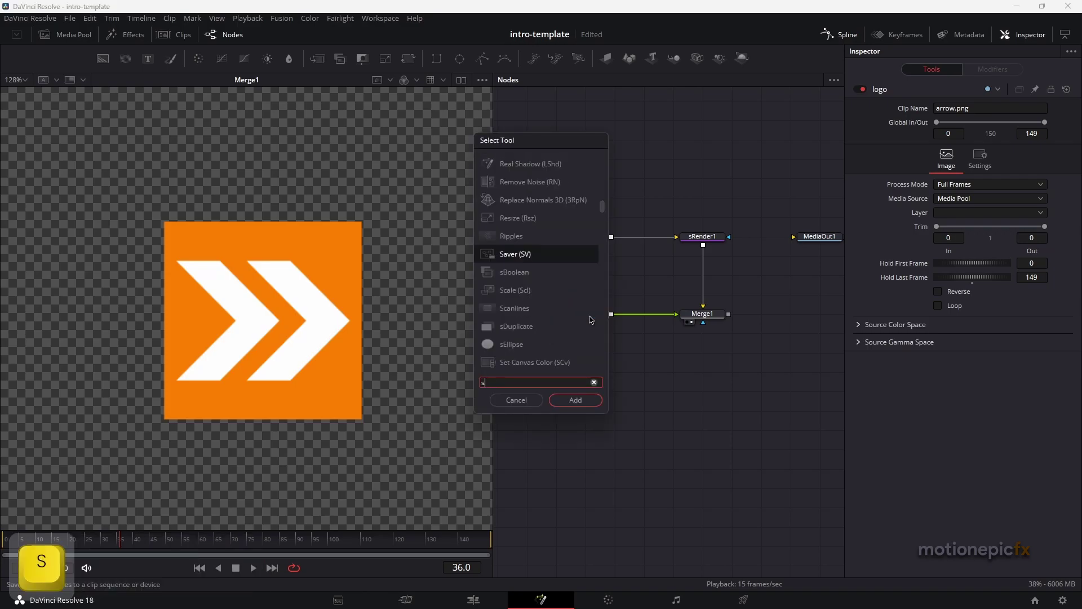
{"action": "key", "text": "BackSpace"}
{"action": "type", "text": "drop"}
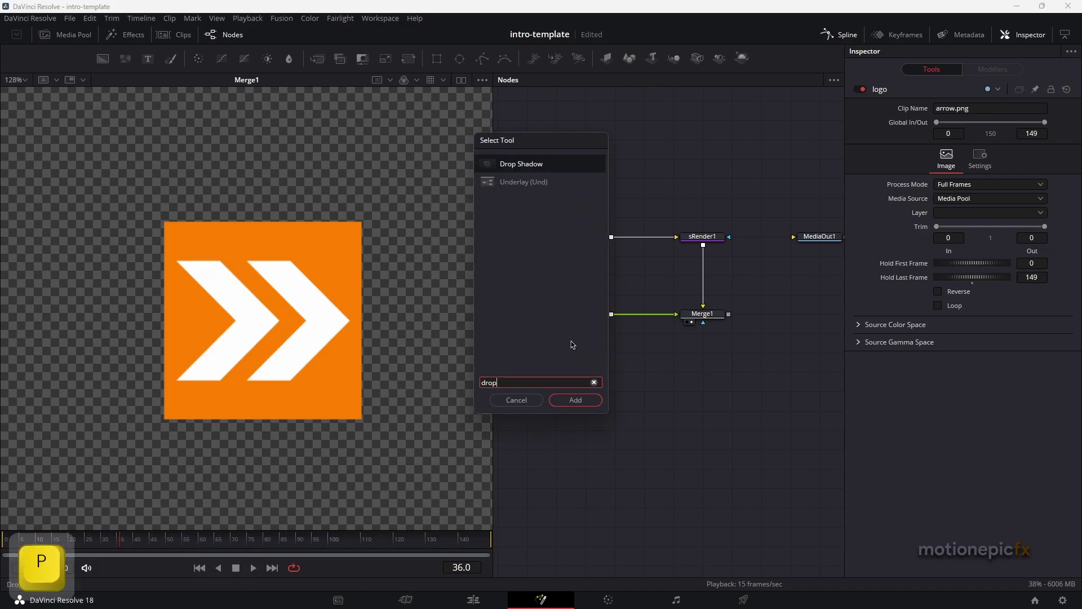
{"action": "left_click", "coordinate": [591, 400]}
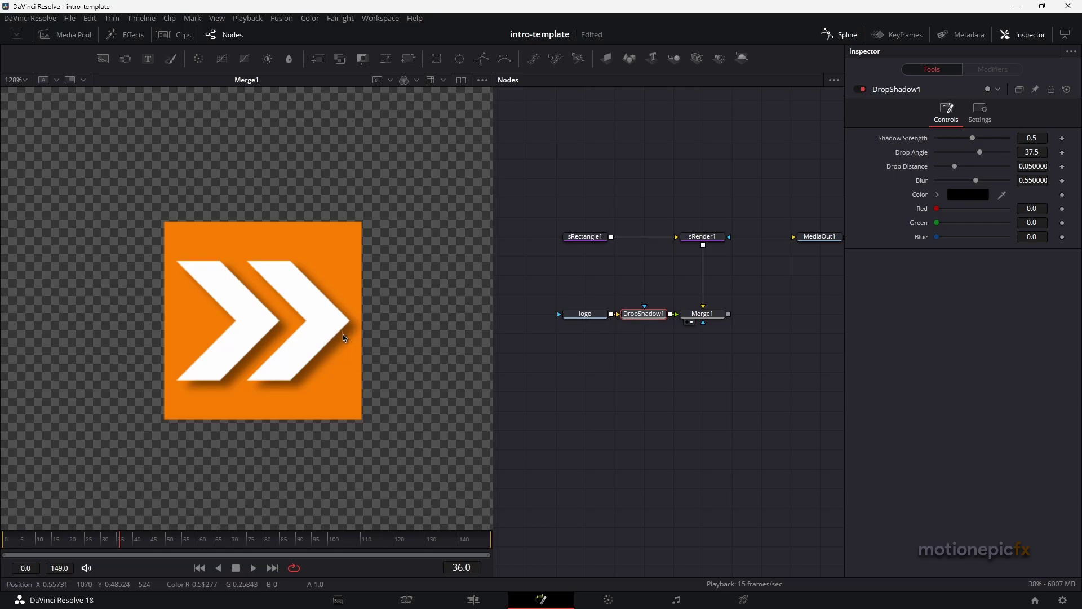
Step: Set the drop shadow's blur to 0 and its drop distance to 0.2
{"action": "left_click_drag", "start_coordinate": [976, 181], "coordinate": [938, 181]}
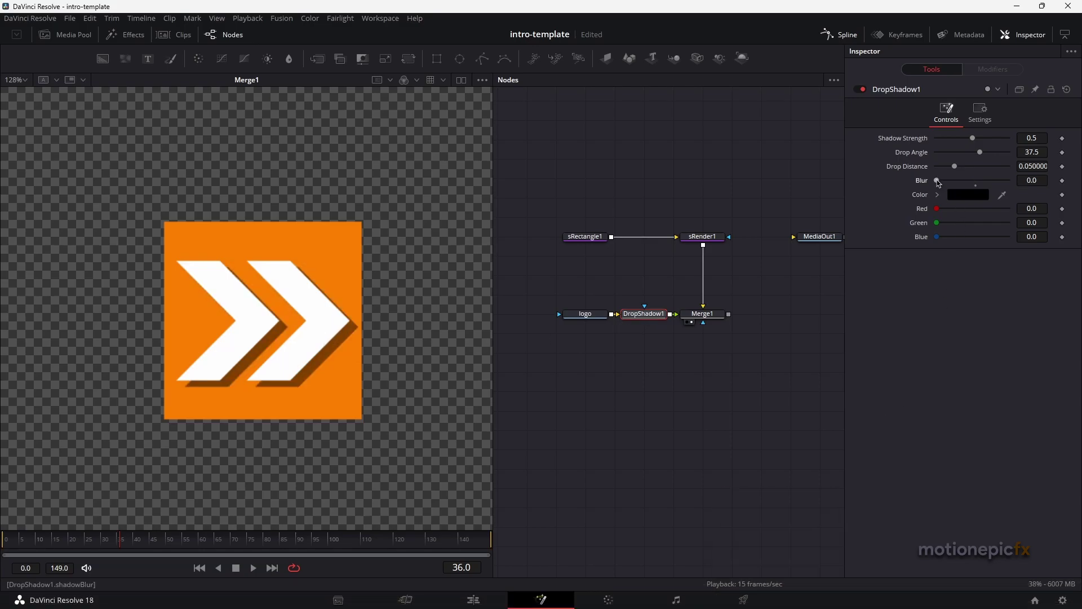
{"action": "left_click", "coordinate": [955, 167]}
{"action": "left_click_drag", "start_coordinate": [955, 168], "coordinate": [1022, 167]}
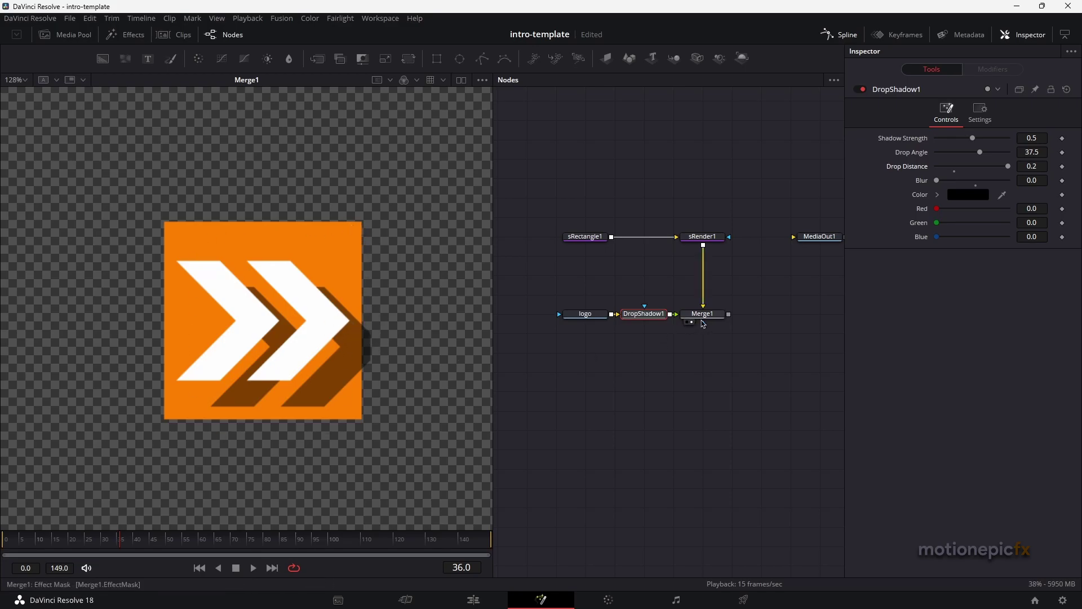
Step: Set Merge1's operator to Atop to confine the logo's shadow to the orange square
{"action": "left_click", "coordinate": [703, 319]}
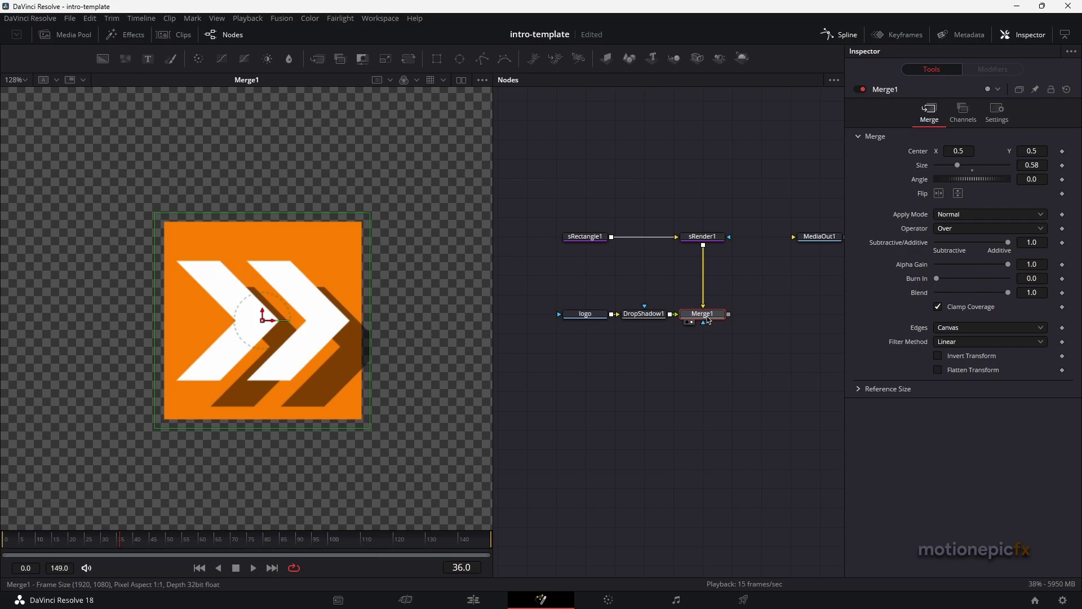
{"action": "left_click", "coordinate": [952, 228]}
{"action": "left_click", "coordinate": [945, 280]}
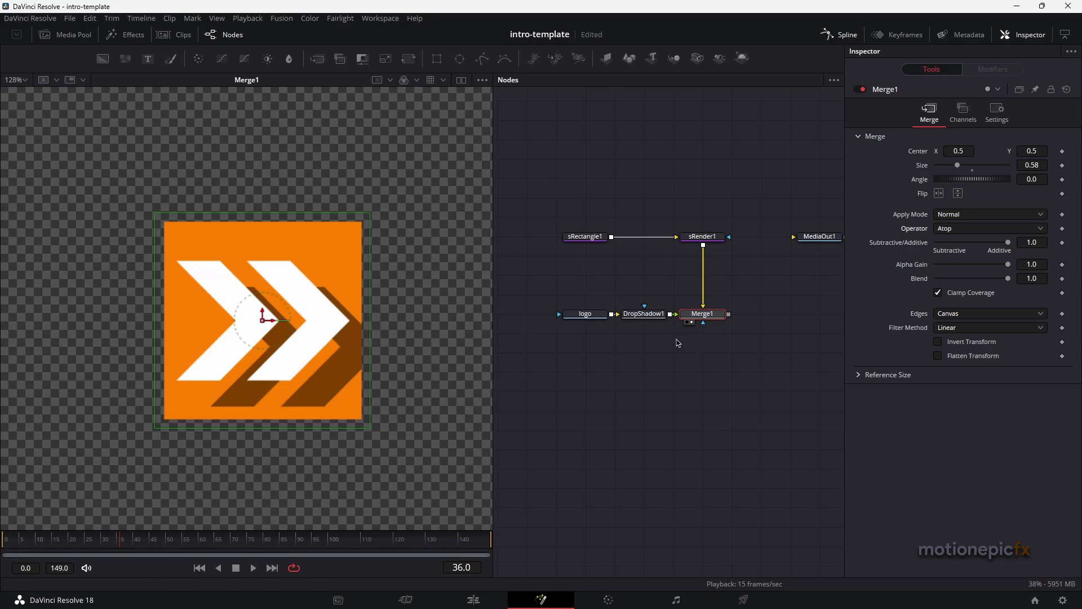
Step: Reset all DropShadow1 settings to their defaults
{"action": "left_click", "coordinate": [651, 318]}
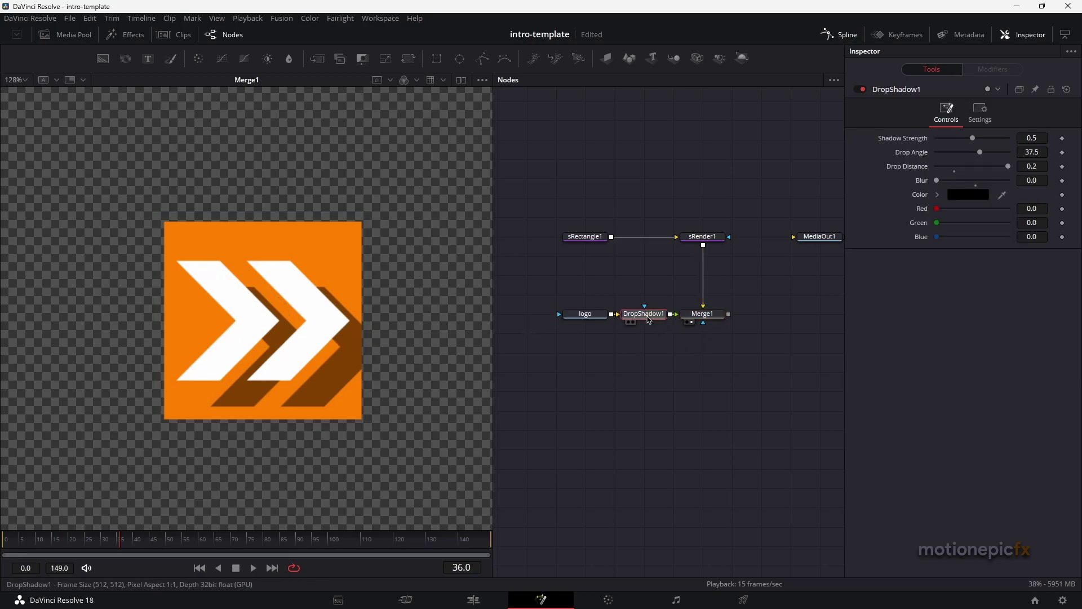
{"action": "left_click", "coordinate": [1063, 94]}
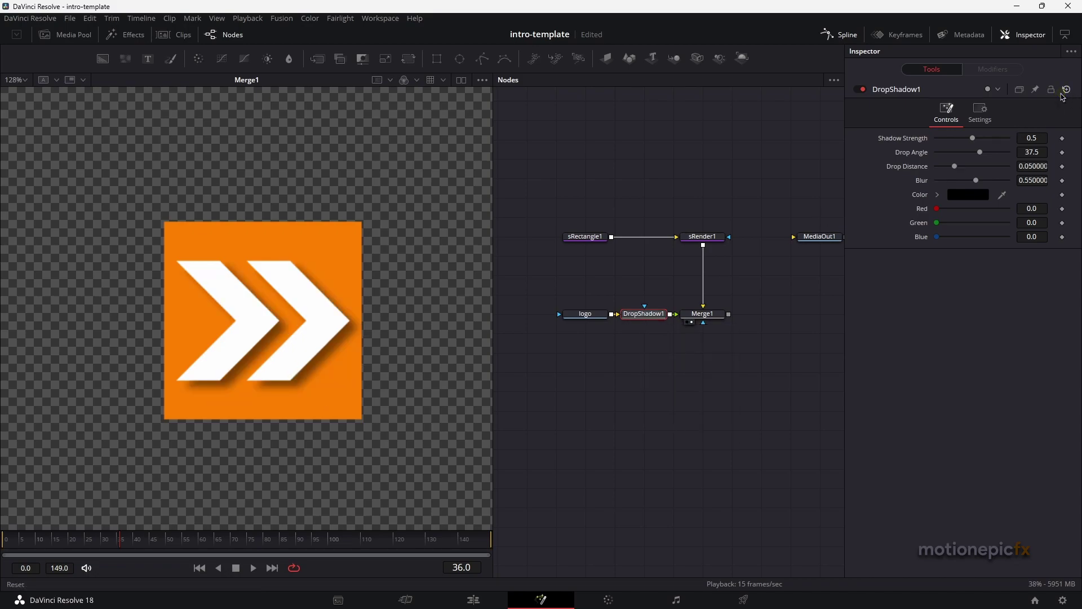
{"action": "left_click", "coordinate": [645, 352]}
Step: Look up the Open Reactor command among the workspace scripts without running it
{"action": "left_click", "coordinate": [380, 18]}
{"action": "left_click", "coordinate": [424, 319]}
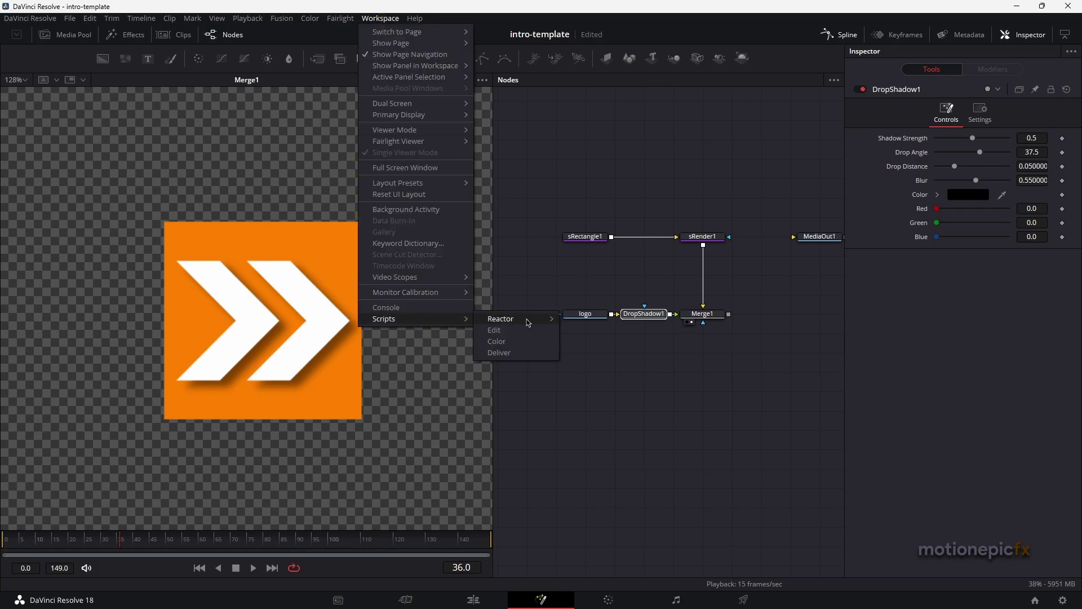
{"action": "mouse_move", "coordinate": [531, 322]}
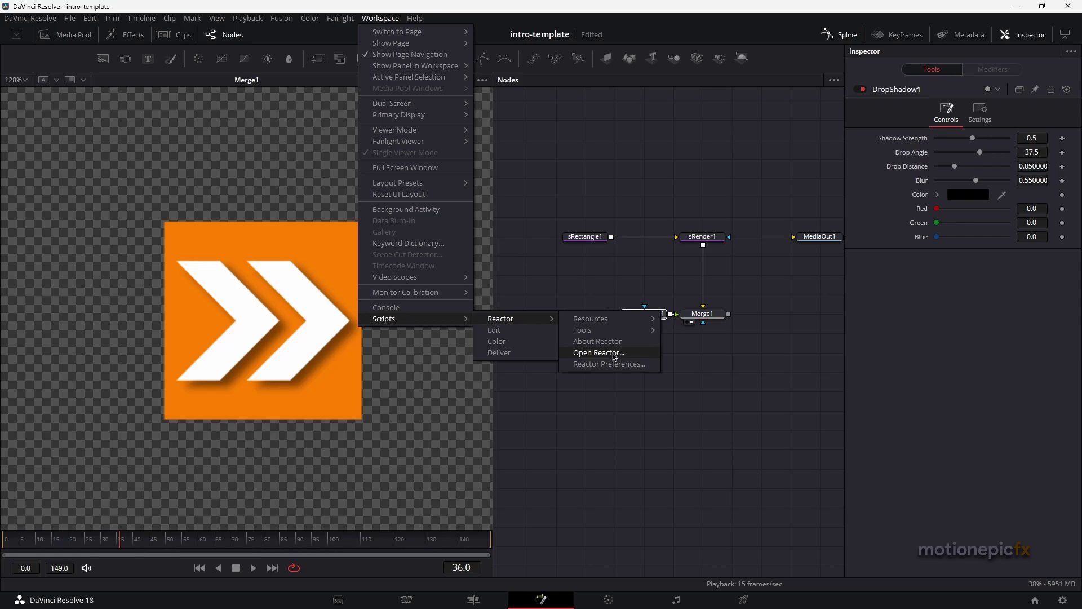
{"action": "left_click", "coordinate": [691, 342]}
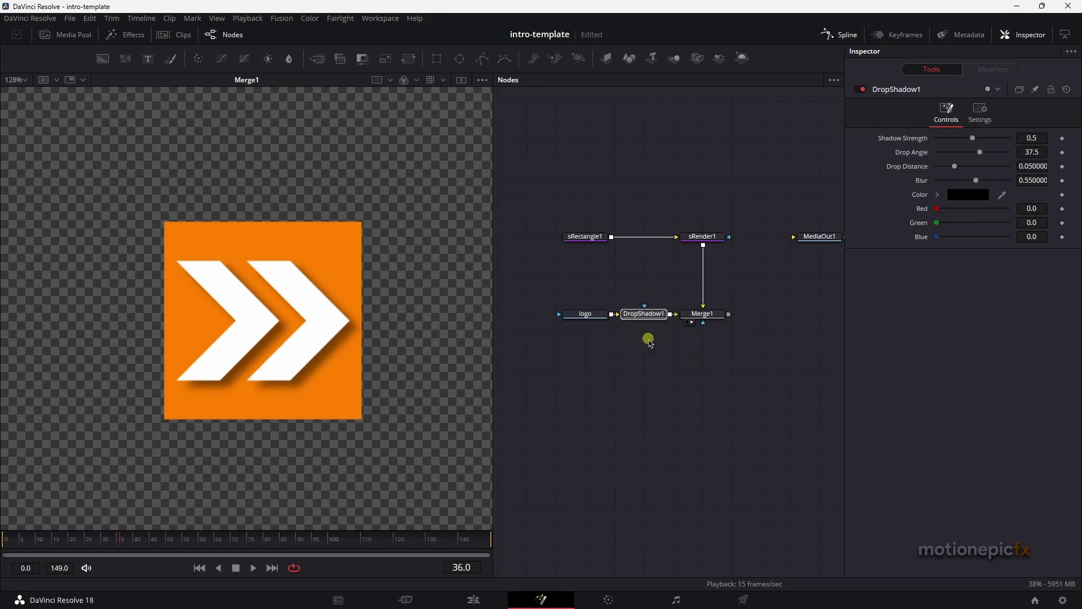
Step: Delete DropShadow1, move the logo node farther from Merge1, and insert a Real Shadow node between them
{"action": "key", "text": "Delete"}
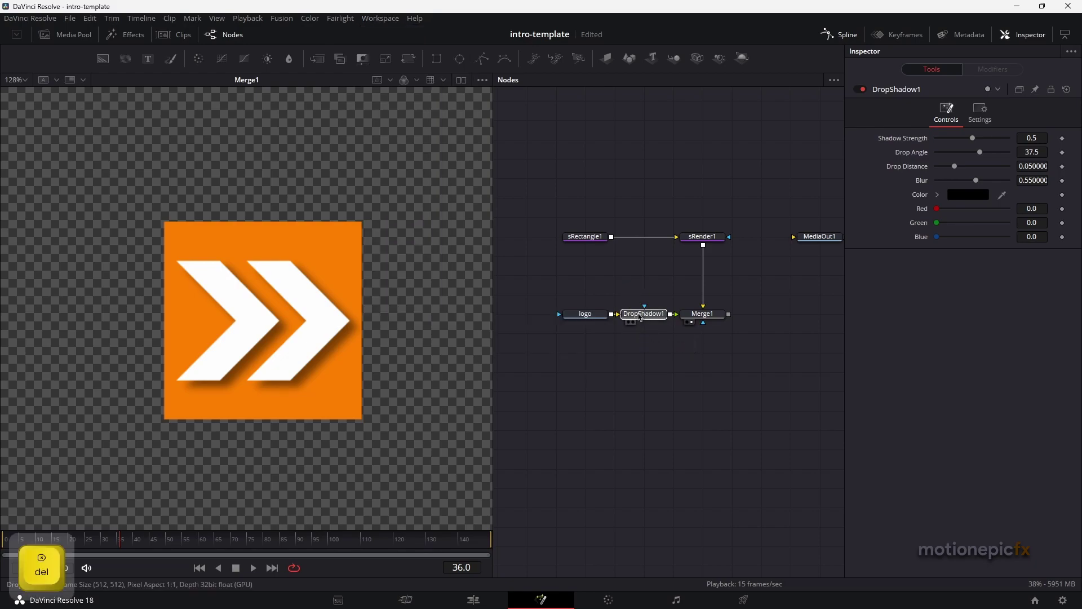
{"action": "left_click_drag", "start_coordinate": [596, 319], "coordinate": [562, 319]}
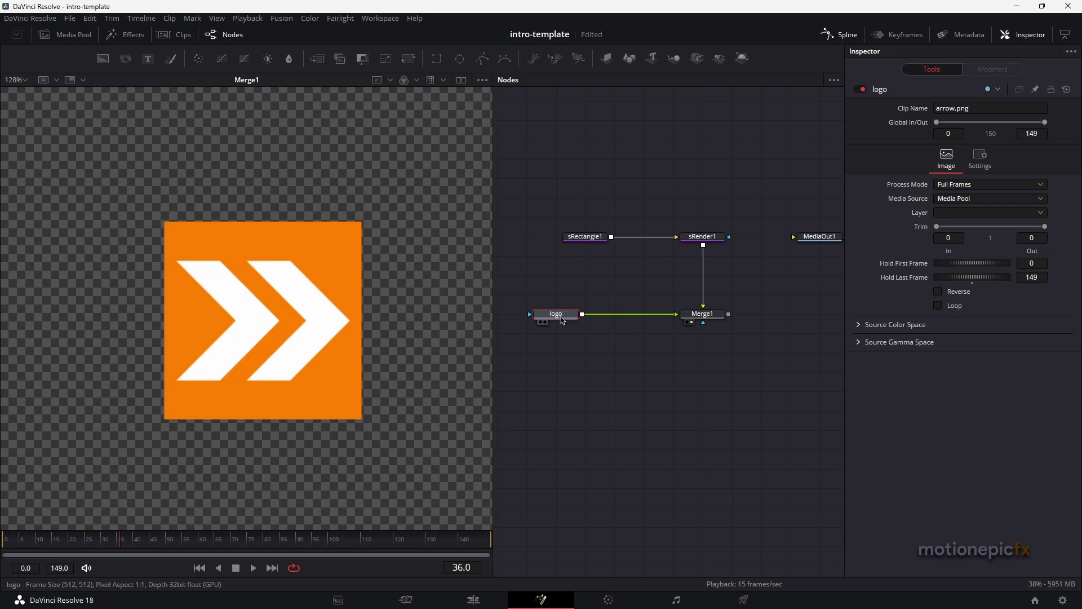
{"action": "key", "text": "shift+space"}
{"action": "type", "text": "rea"}
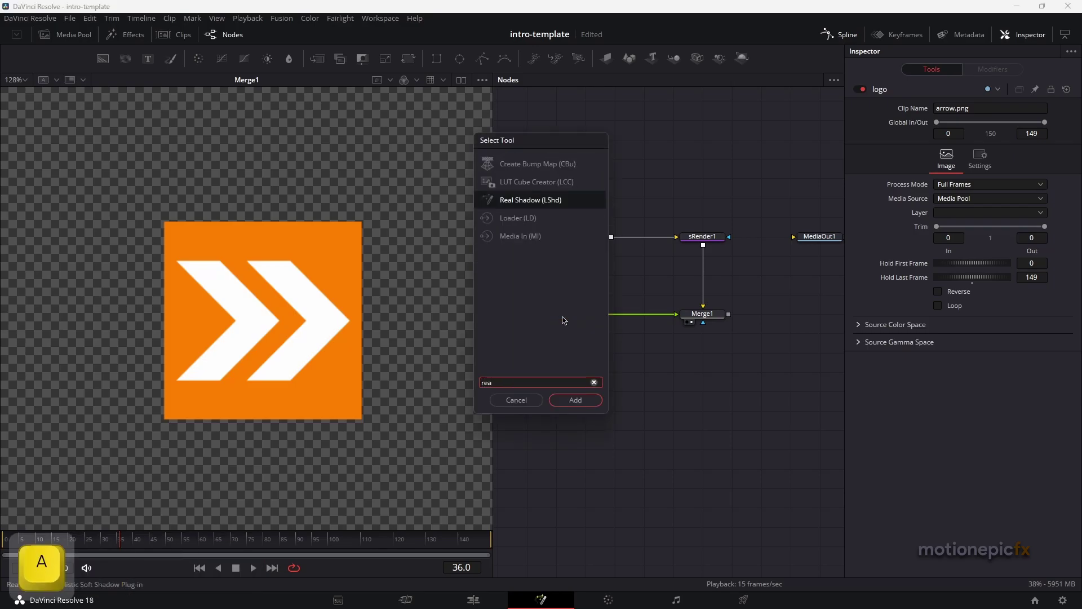
{"action": "left_click", "coordinate": [577, 400]}
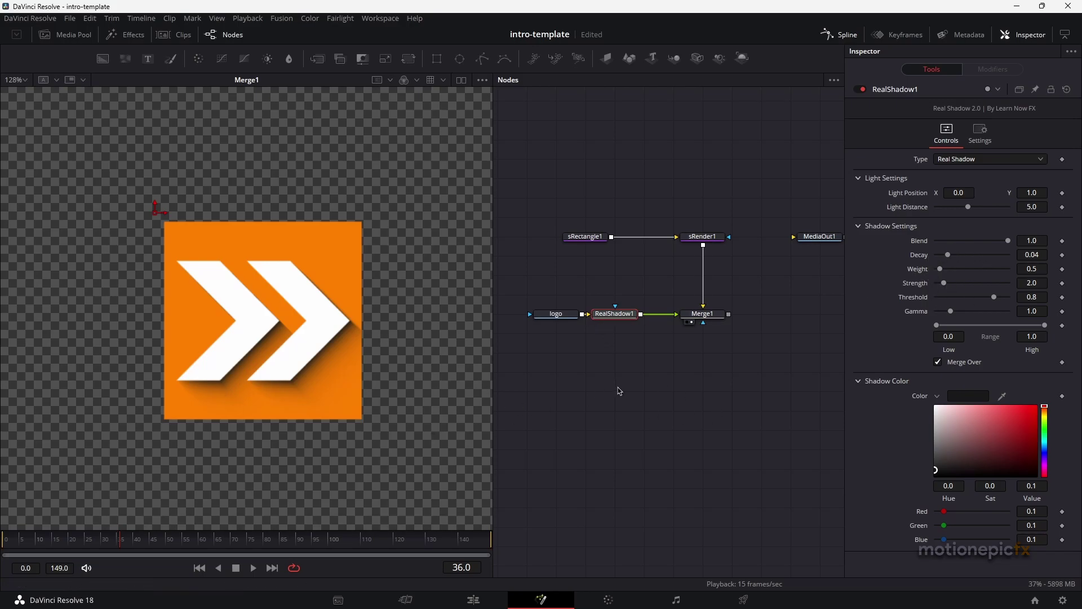
Step: Go to frame 0, add a Transform node after Merge1, and place it directly beneath Merge1 in the node graph
{"action": "left_click", "coordinate": [702, 313]}
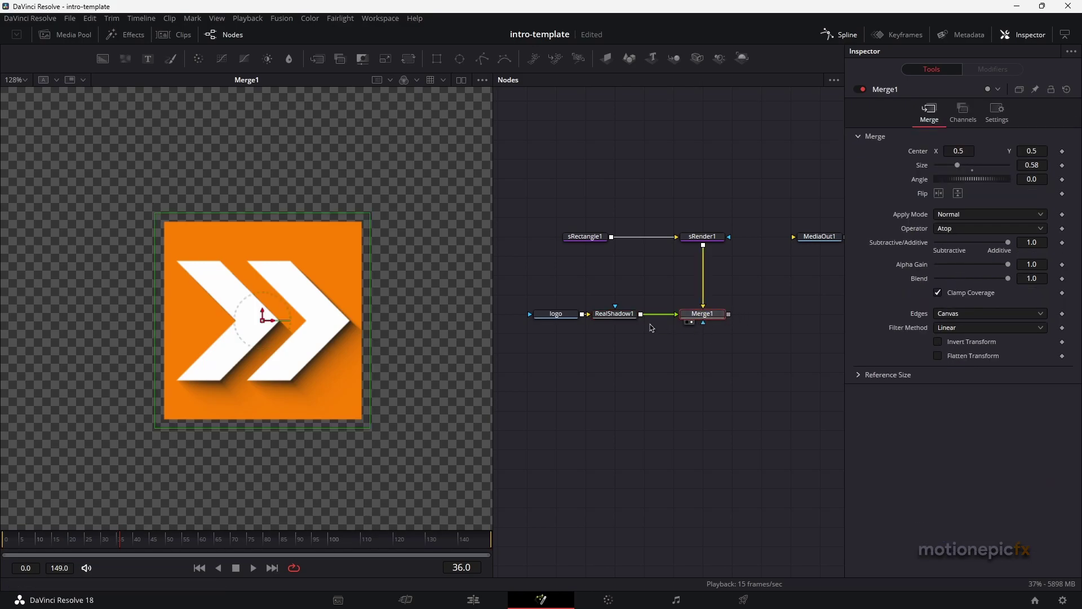
{"action": "left_click", "coordinate": [199, 568]}
{"action": "key", "text": "shift+space"}
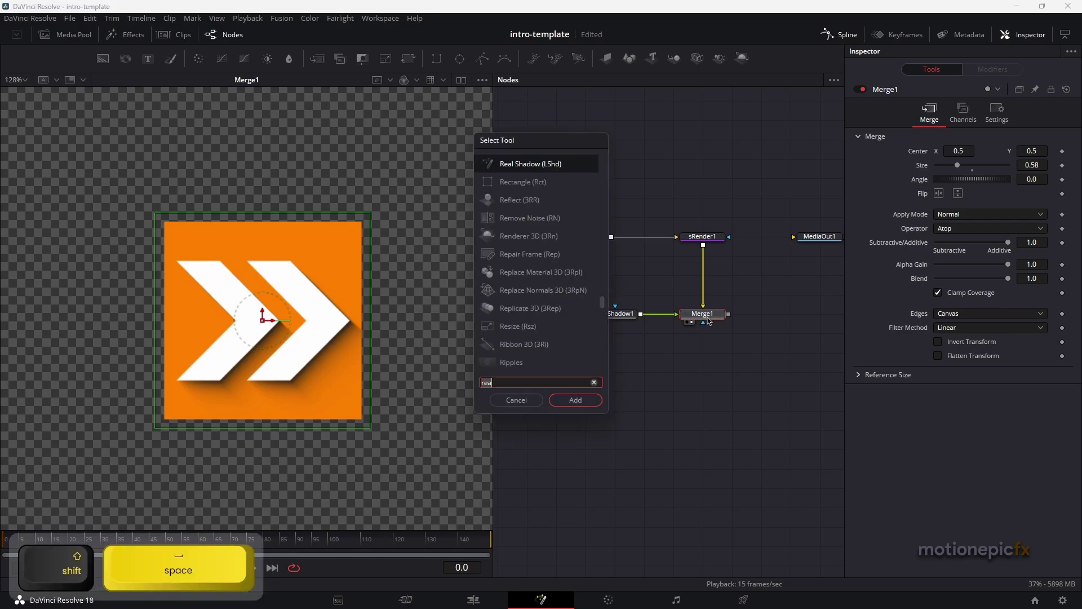
{"action": "type", "text": "xf"}
{"action": "left_click", "coordinate": [586, 399]}
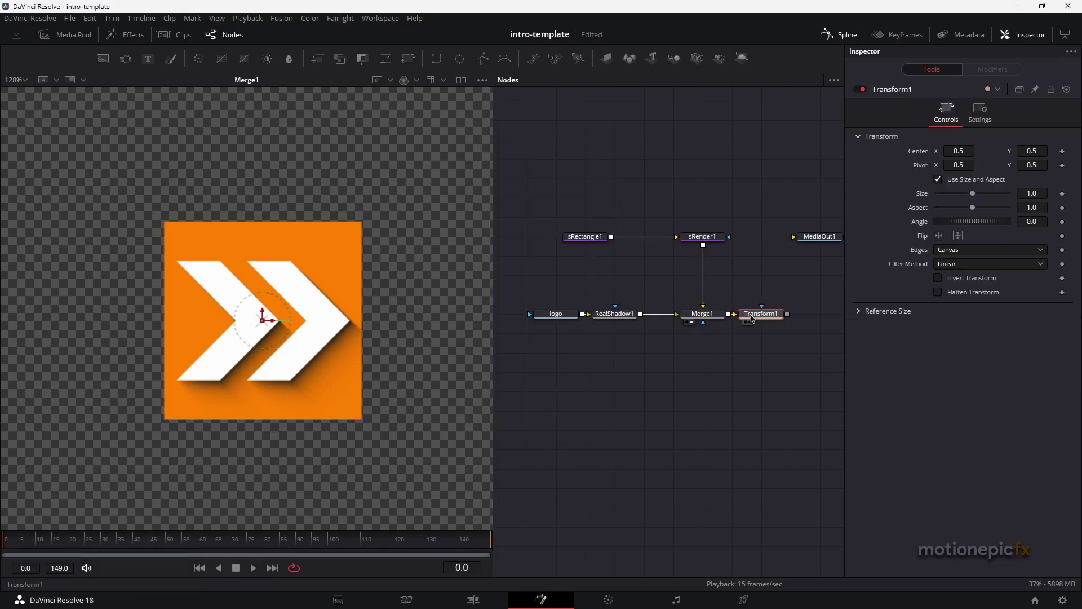
{"action": "left_click_drag", "start_coordinate": [763, 313], "coordinate": [697, 357]}
Step: Show Transform1 in the viewer, set its center Y to -0.155 to move the logo below the frame, and keyframe the center at frame 0
{"action": "scroll", "coordinate": [310, 328], "scroll_direction": "down", "scroll_amount": 5}
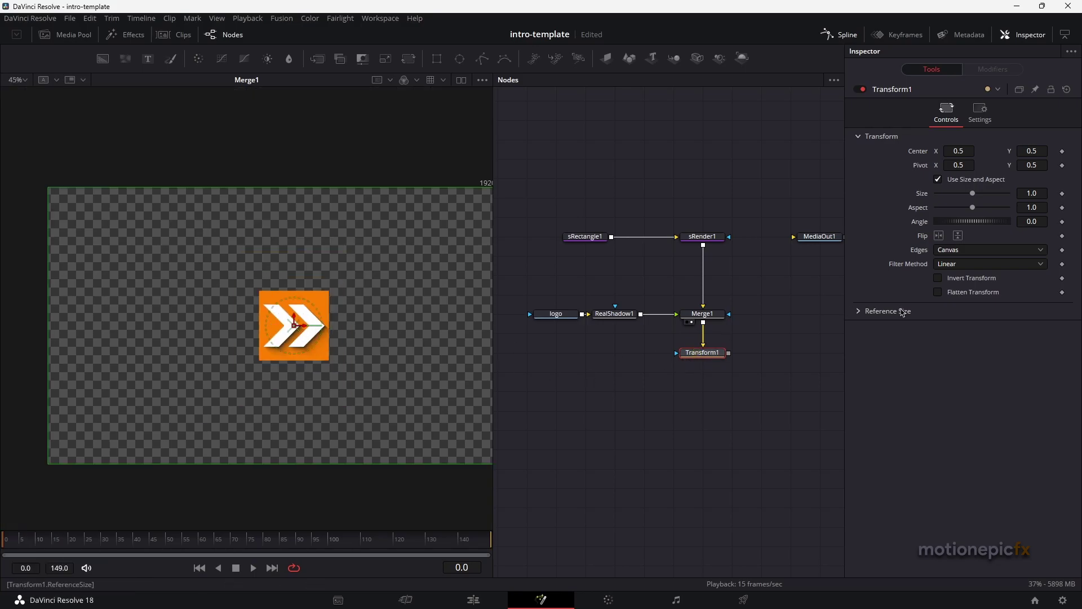
{"action": "left_click_drag", "start_coordinate": [995, 152], "coordinate": [994, 153]}
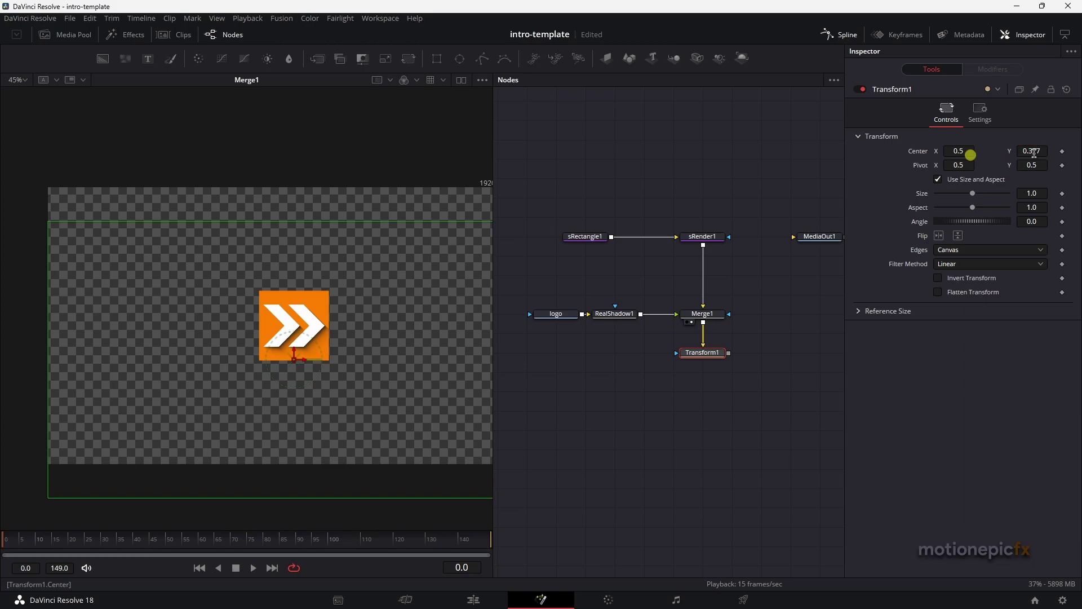
{"action": "left_click_drag", "start_coordinate": [702, 352], "coordinate": [395, 313]}
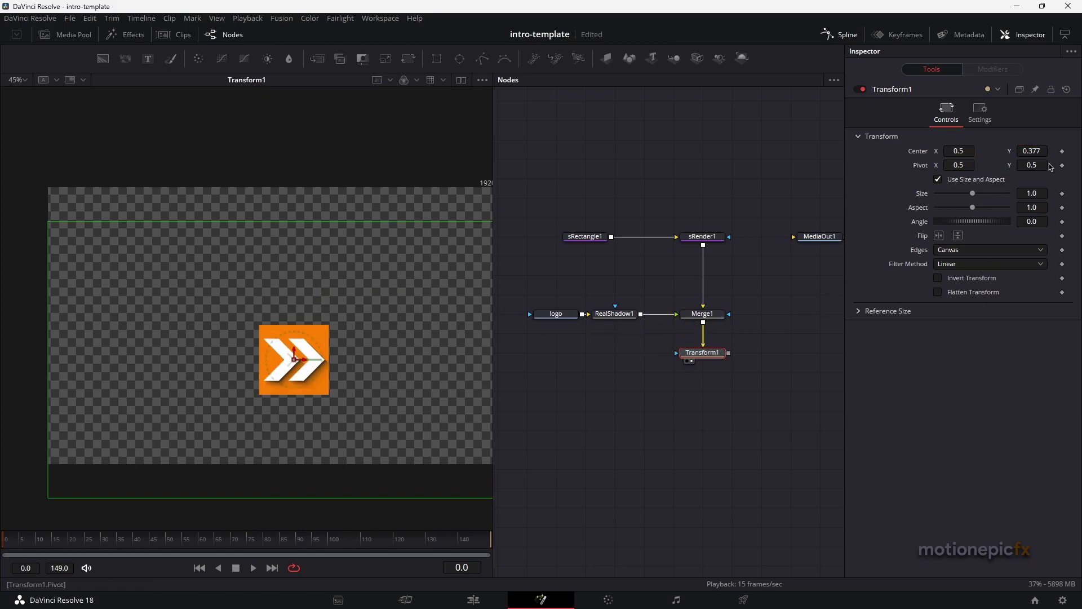
{"action": "left_click_drag", "start_coordinate": [1039, 151], "coordinate": [740, 140]}
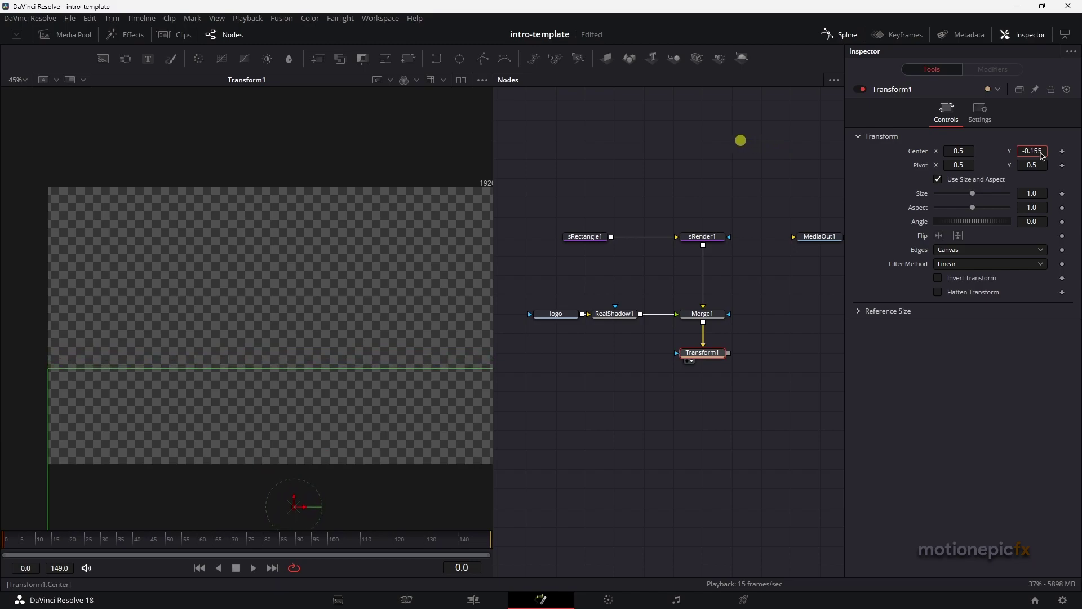
{"action": "left_click", "coordinate": [1062, 151]}
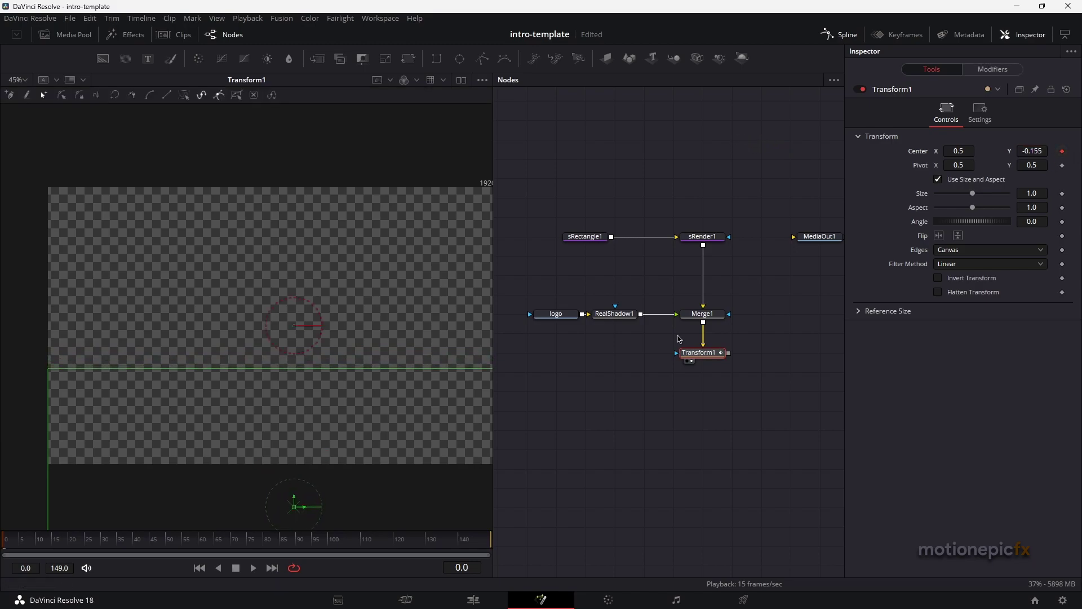
Step: At frame 30, set Transform1's center Y to 0.5 to bring the logo to the middle of the frame
{"action": "left_click", "coordinate": [75, 540]}
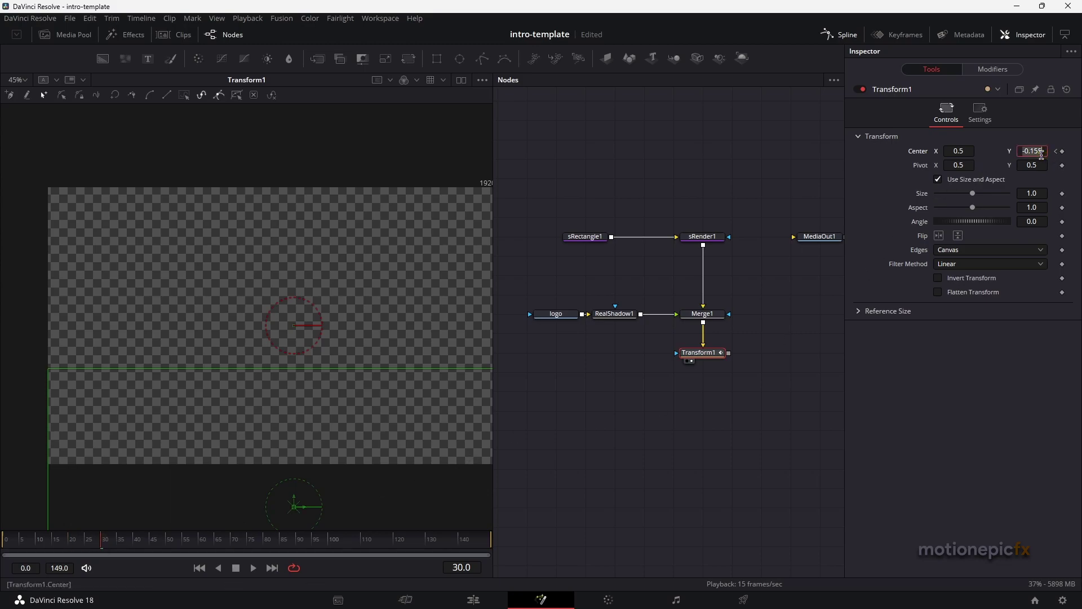
{"action": "type", "text": "0.5"}
{"action": "key", "text": "Return"}
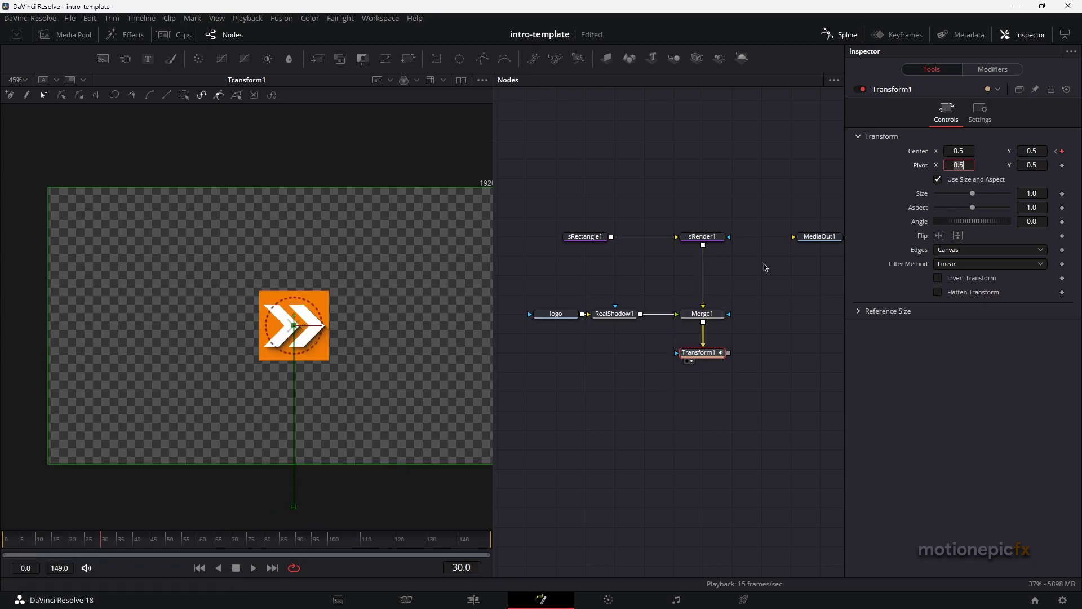
{"action": "left_click", "coordinate": [964, 149]}
{"action": "left_click_drag", "start_coordinate": [965, 149], "coordinate": [904, 155]}
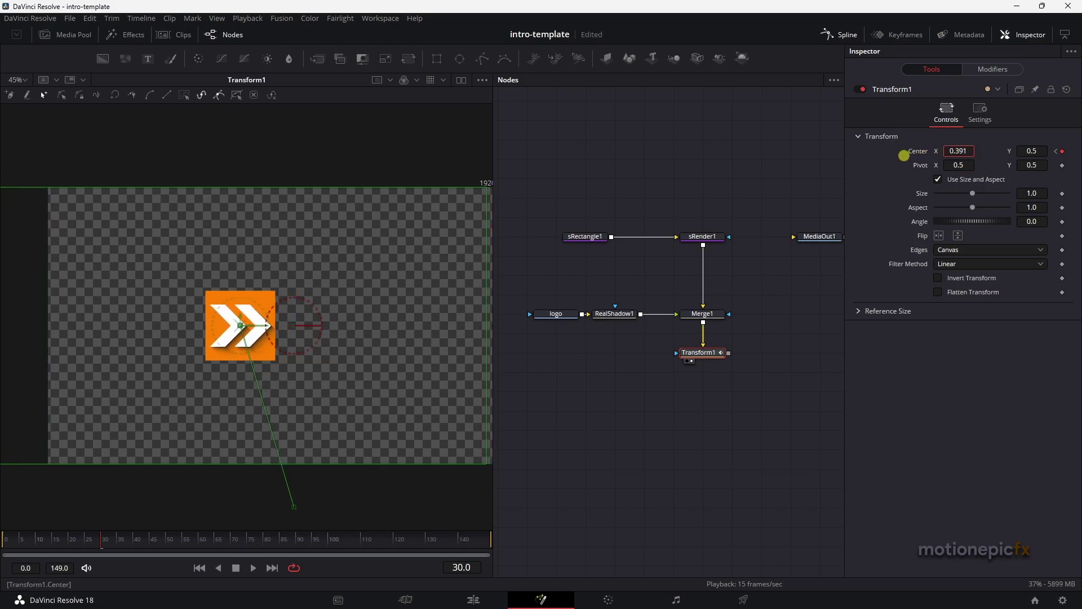
{"action": "key", "text": "ctrl+z"}
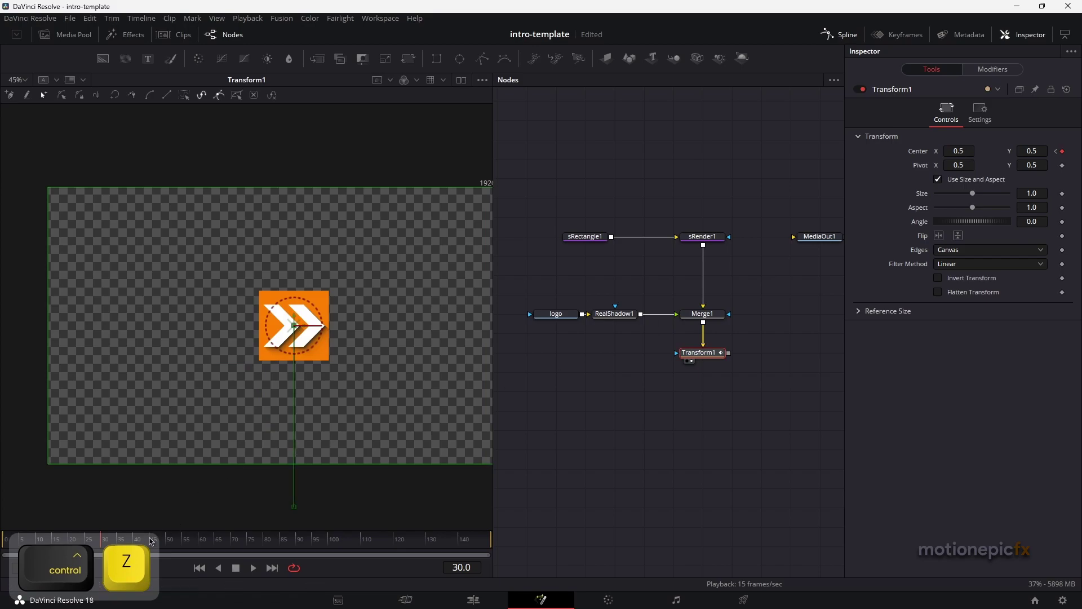
Step: Keyframe Transform1's center X at 0.32 on frame 60, and its angle at 0 on frame 30 and 360 on frame 60
{"action": "left_click_drag", "start_coordinate": [104, 544], "coordinate": [199, 543]}
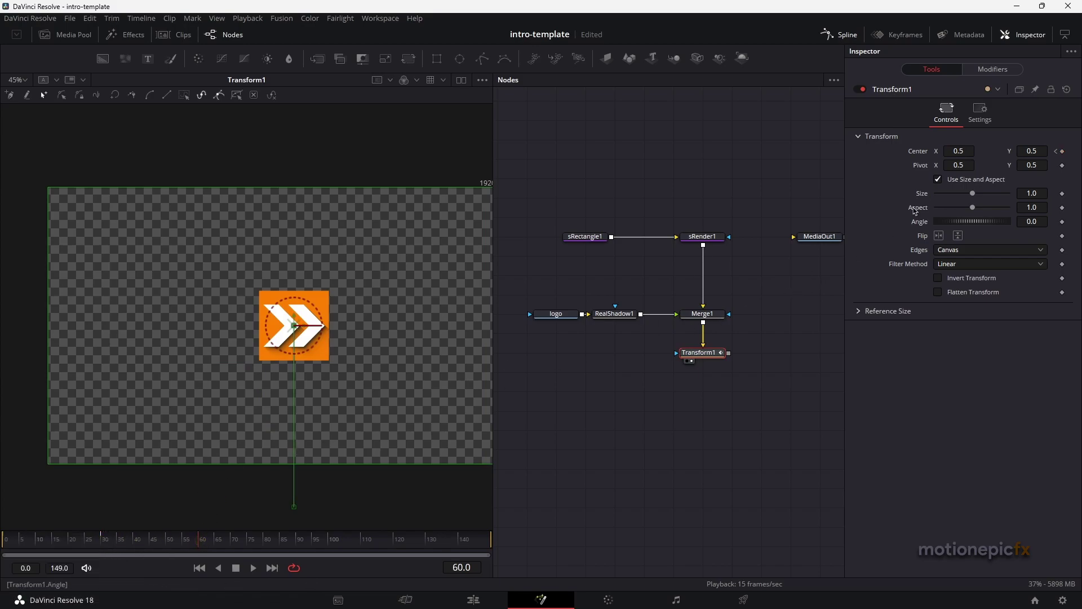
{"action": "left_click_drag", "start_coordinate": [963, 154], "coordinate": [861, 160]}
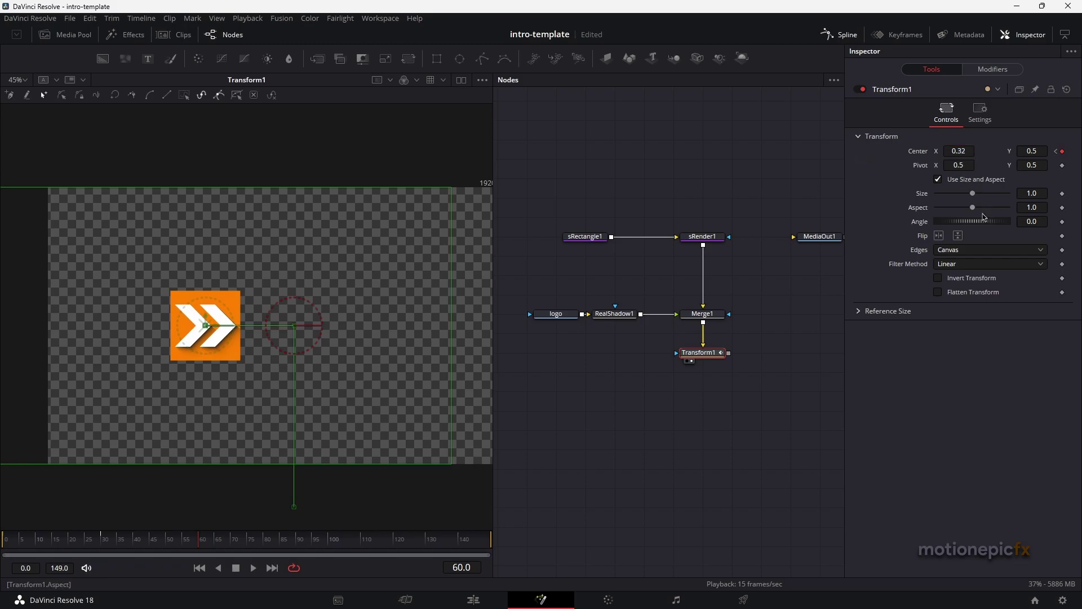
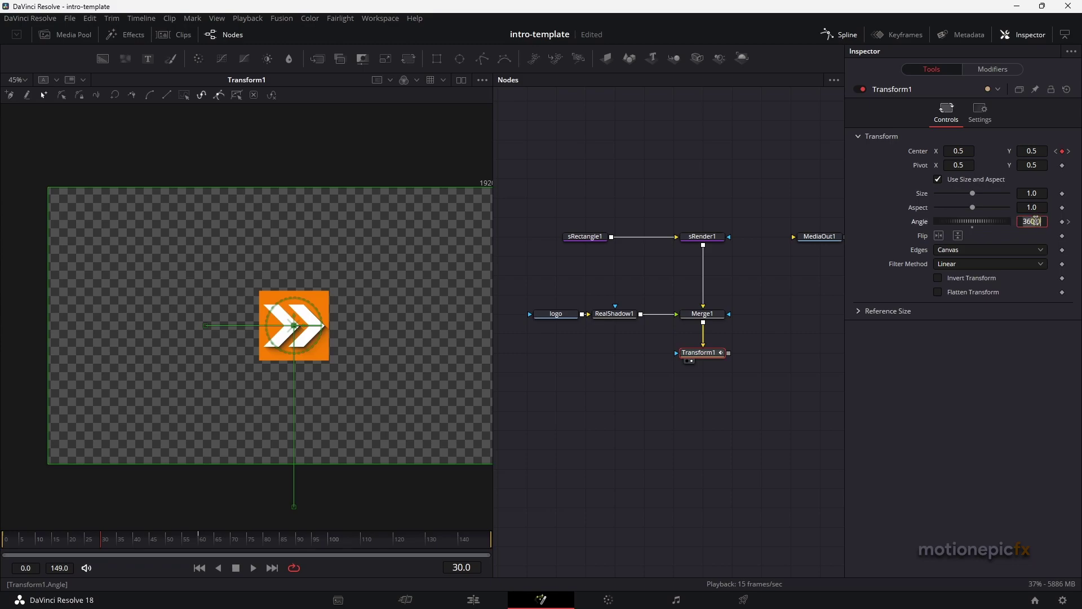
{"action": "key", "text": "Tab"}
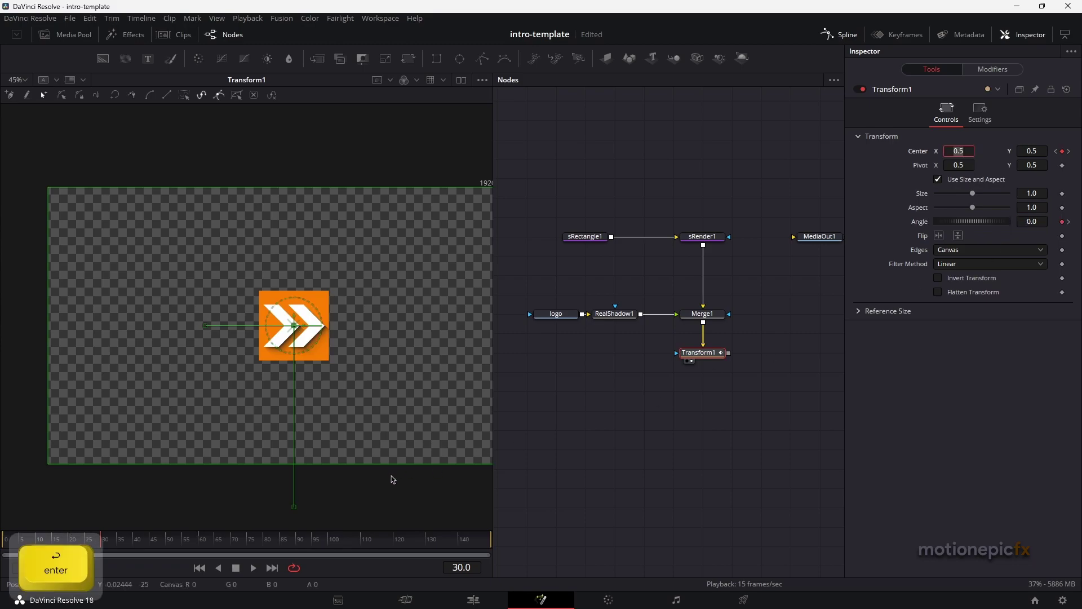
Step: Play the animation from frame 0 to check the logo's rise, slide and rotation
{"action": "left_click", "coordinate": [200, 568]}
{"action": "left_click", "coordinate": [635, 408]}
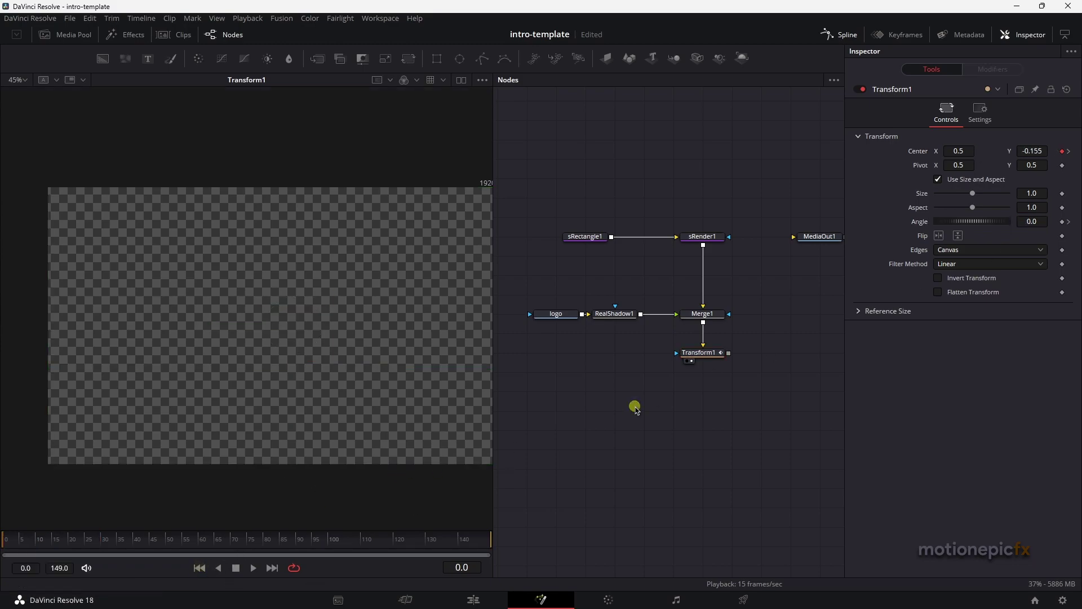
{"action": "key", "text": "space"}
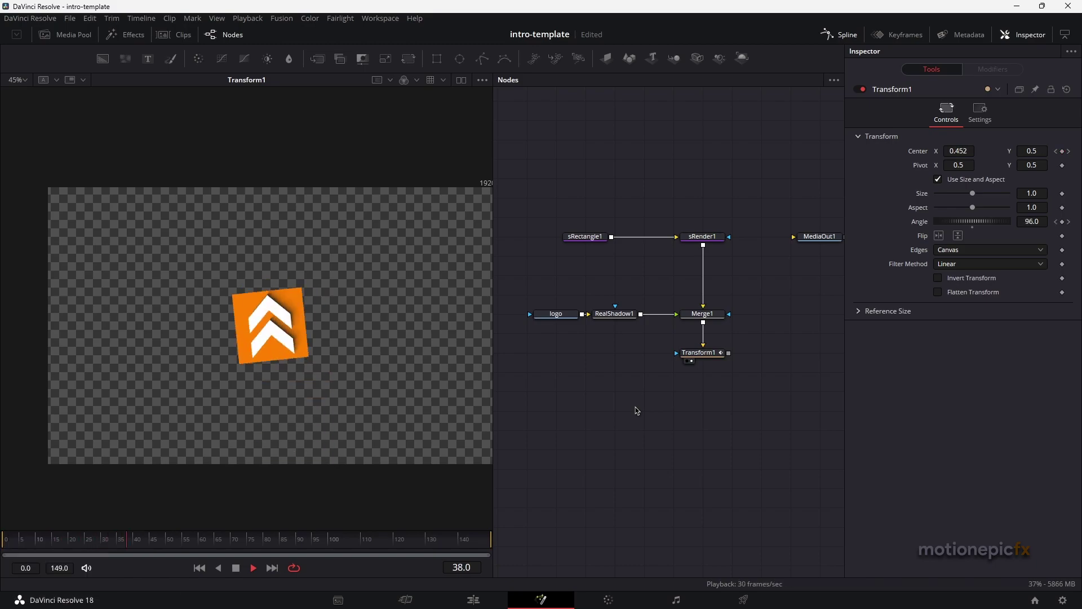
{"action": "key", "text": "space"}
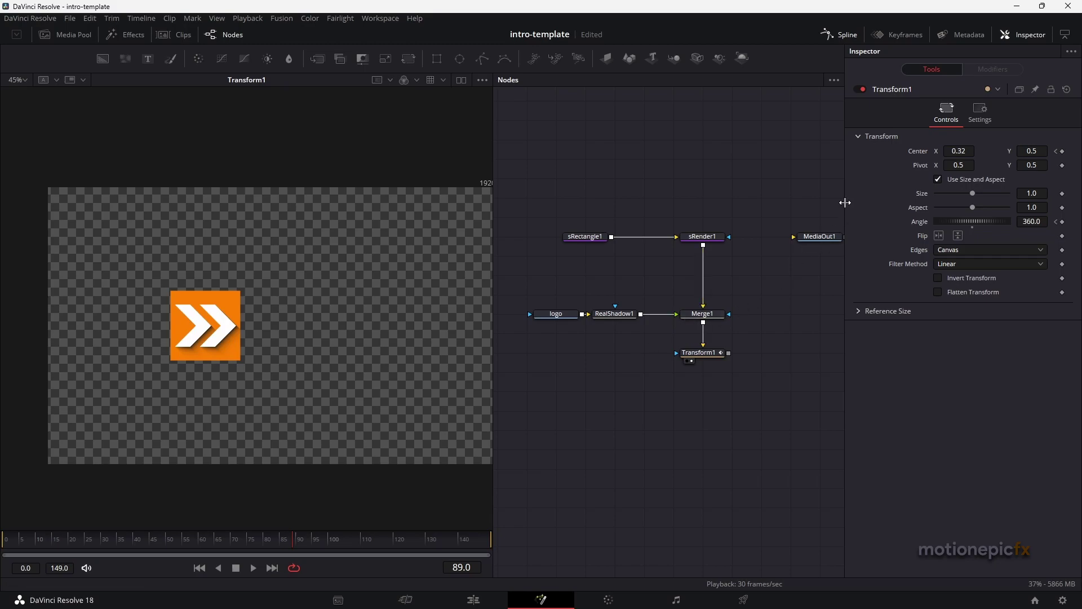
Step: Show Transform1's Displacement curve in the Spline editor, fit it to the view, and smooth all its keyframes
{"action": "left_click", "coordinate": [840, 35]}
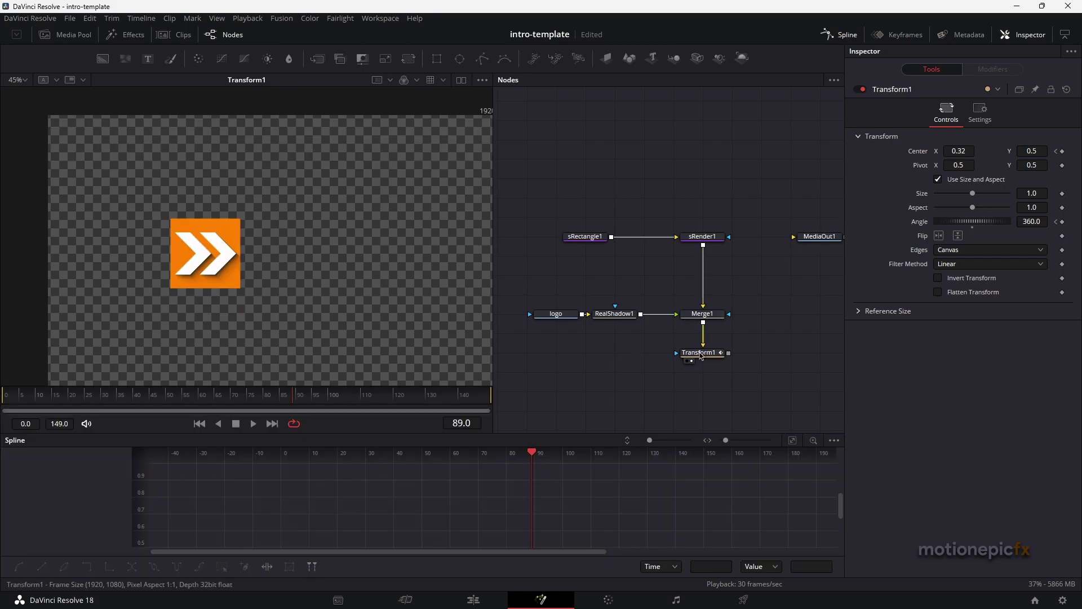
{"action": "left_click", "coordinate": [700, 353]}
{"action": "left_click", "coordinate": [40, 497]}
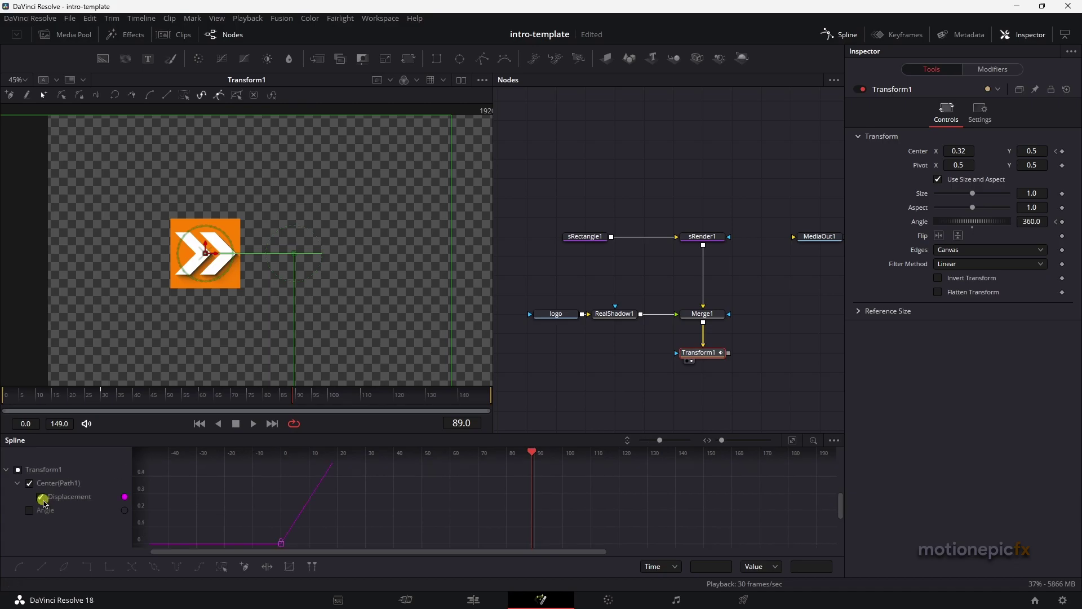
{"action": "left_click", "coordinate": [792, 441]}
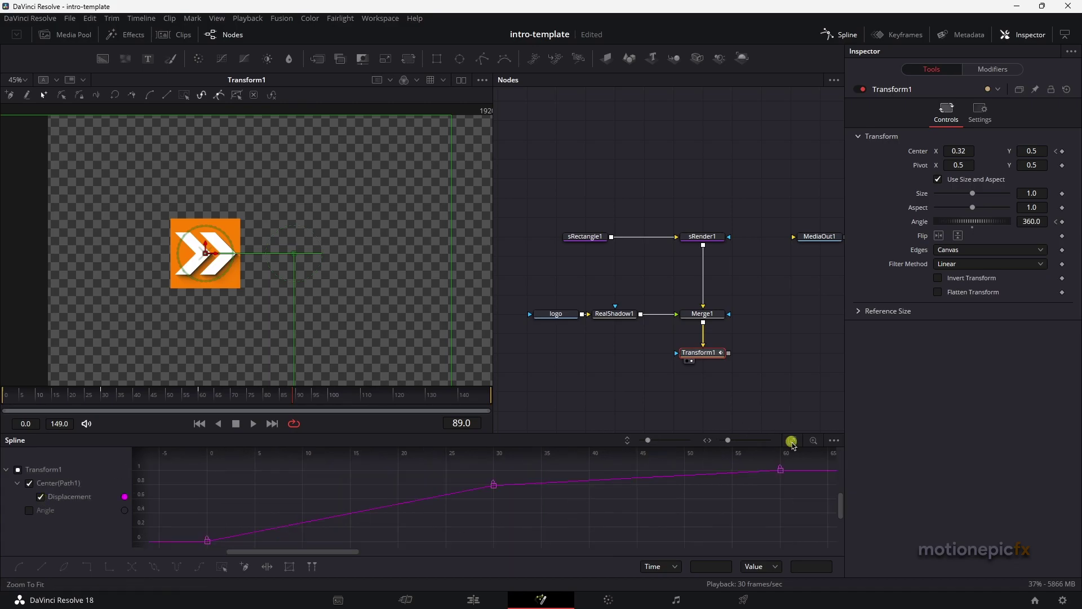
{"action": "left_click", "coordinate": [226, 567]}
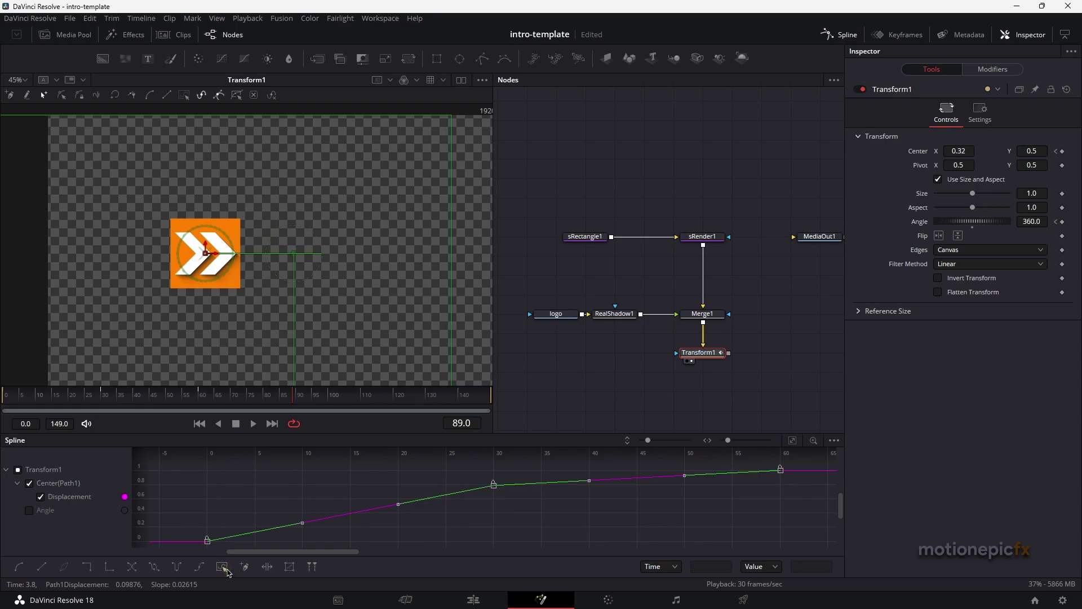
{"action": "key", "text": "s"}
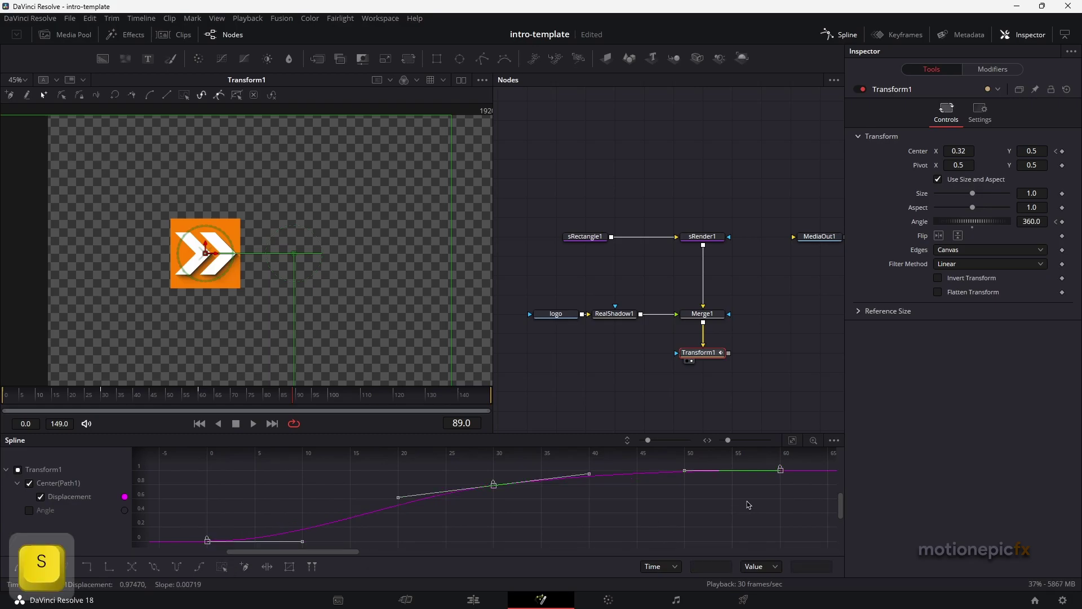
Step: Set the Displacement keyframes' ease in to 100 and level the incoming handle of the frame 30 keyframe
{"action": "key", "text": "t"}
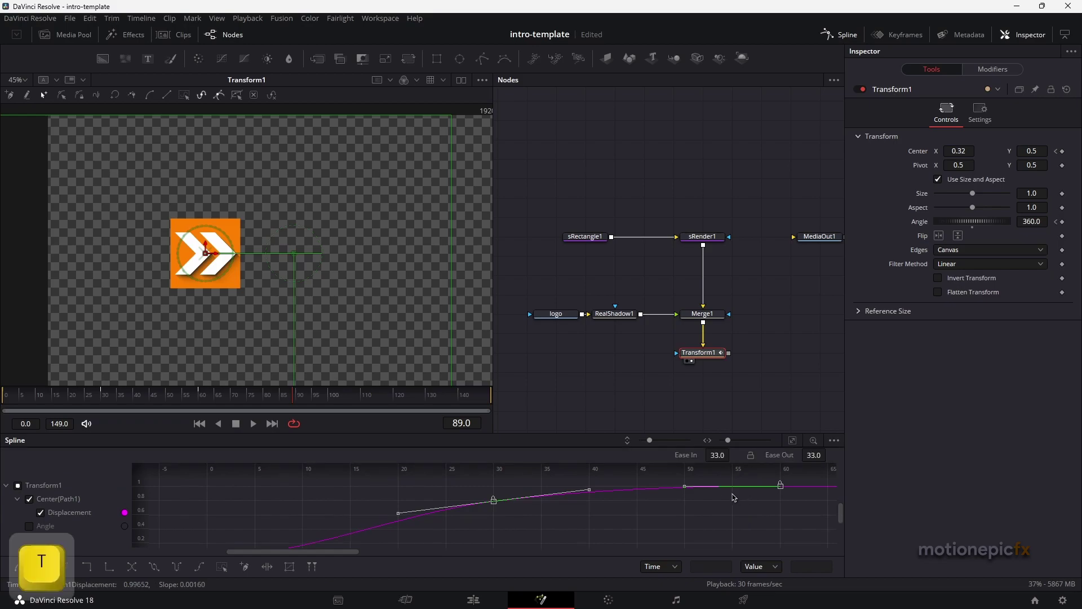
{"action": "left_click_drag", "start_coordinate": [903, 470], "coordinate": [1064, 470]}
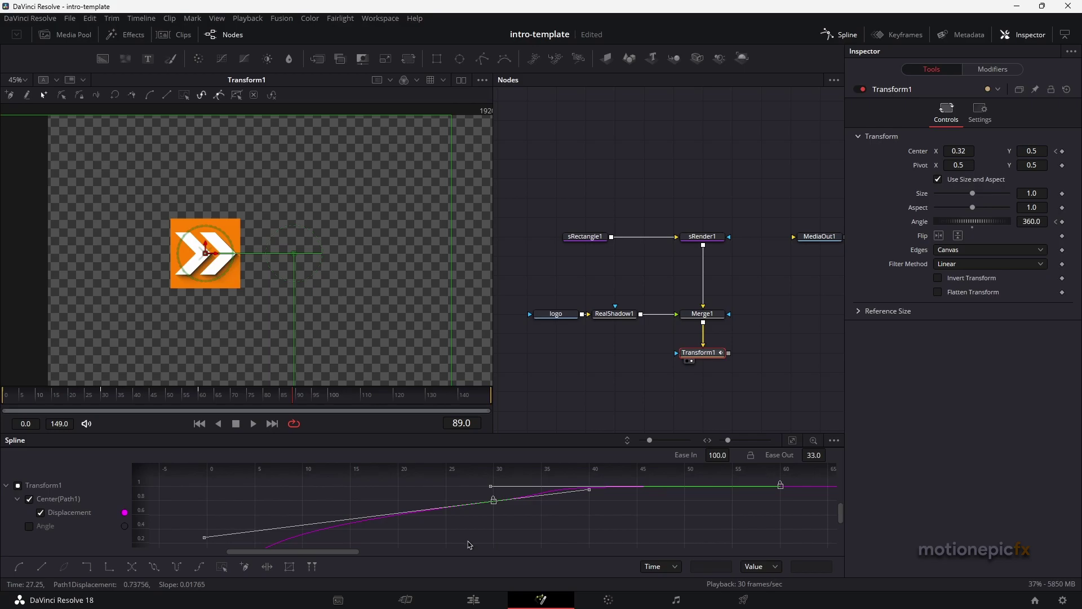
{"action": "left_click_drag", "start_coordinate": [203, 540], "coordinate": [204, 506]}
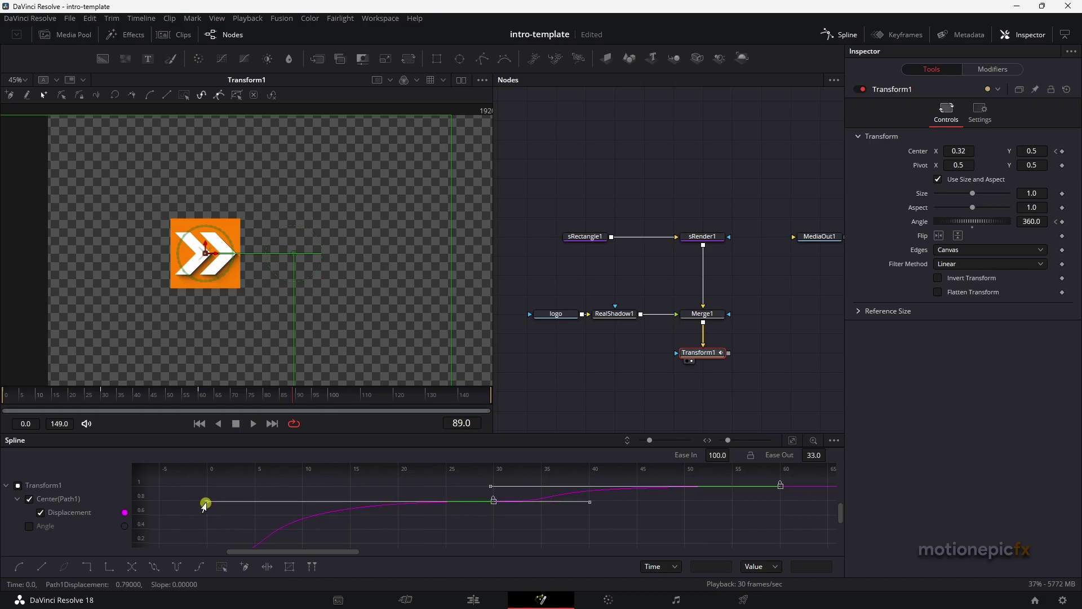
{"action": "left_click", "coordinate": [494, 500]}
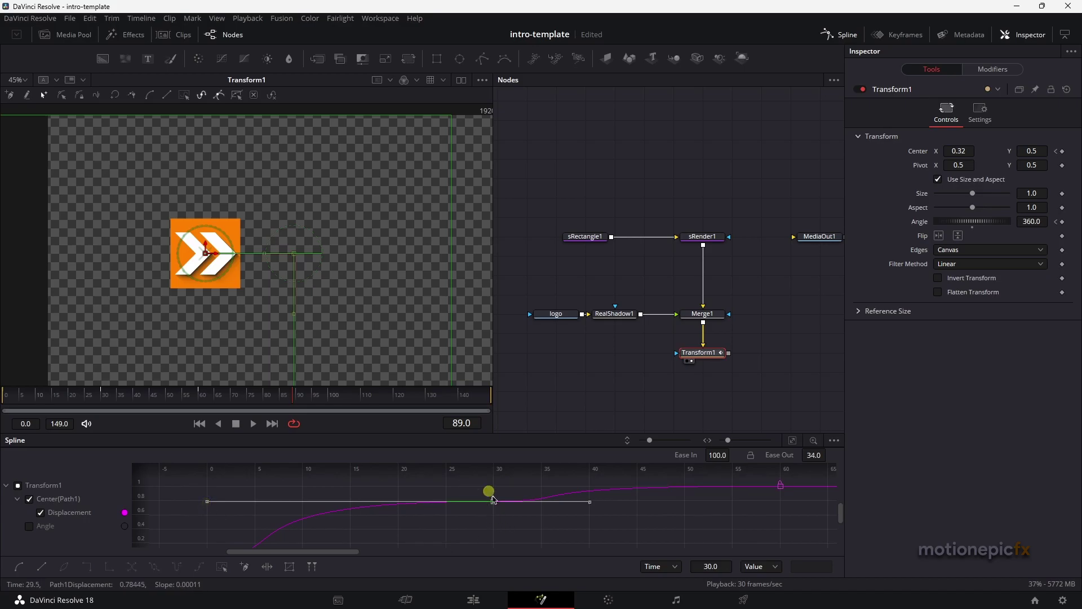
{"action": "left_click", "coordinate": [780, 484]}
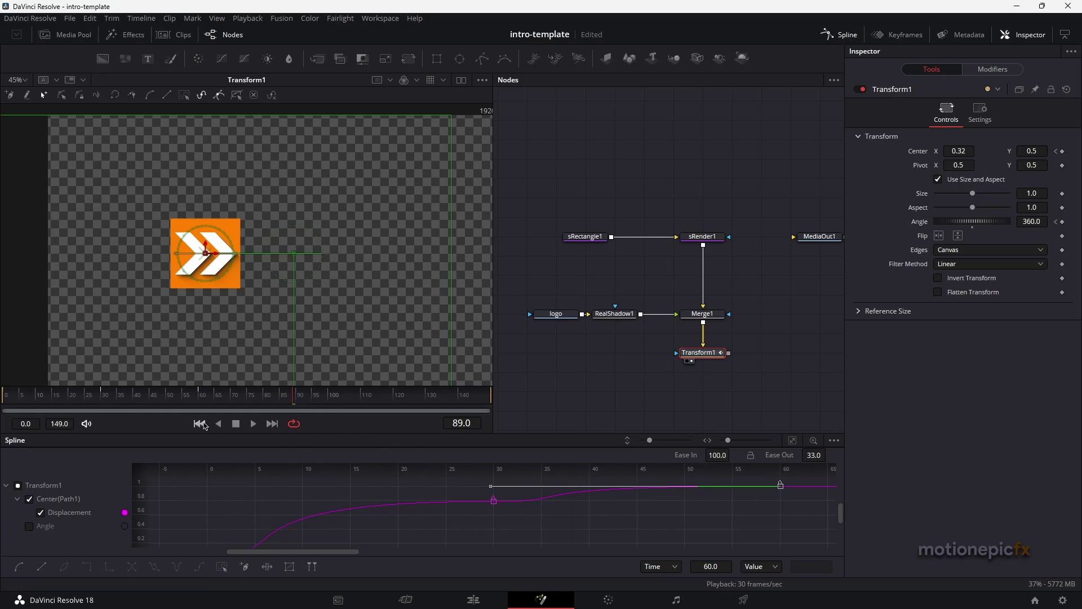
Step: Display only Transform1's Angle curve, smooth all its keyframes, and set their ease in to 100
{"action": "left_click", "coordinate": [40, 512]}
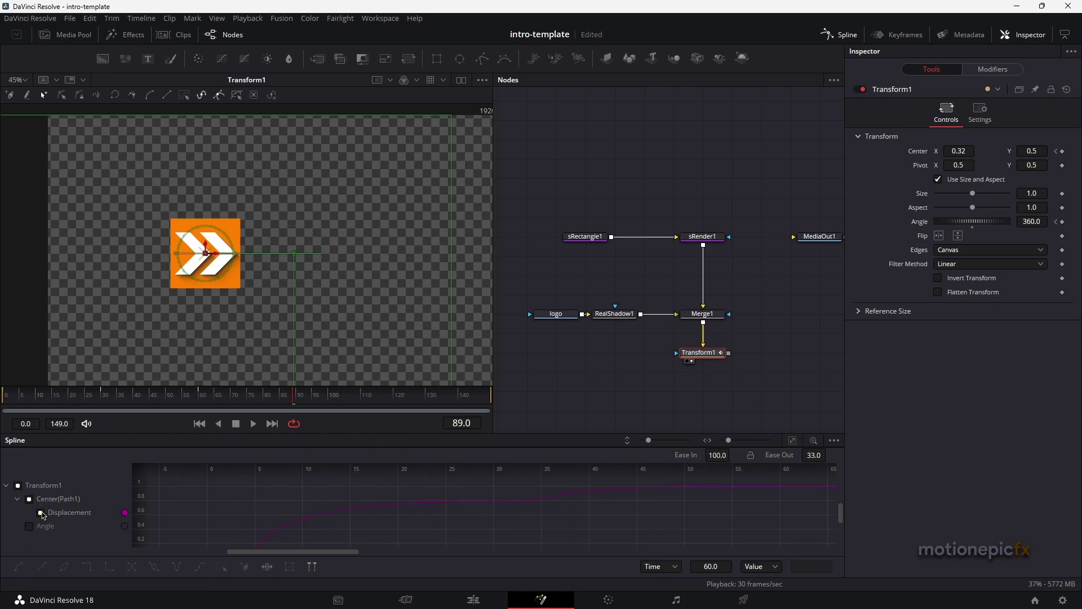
{"action": "left_click", "coordinate": [28, 526]}
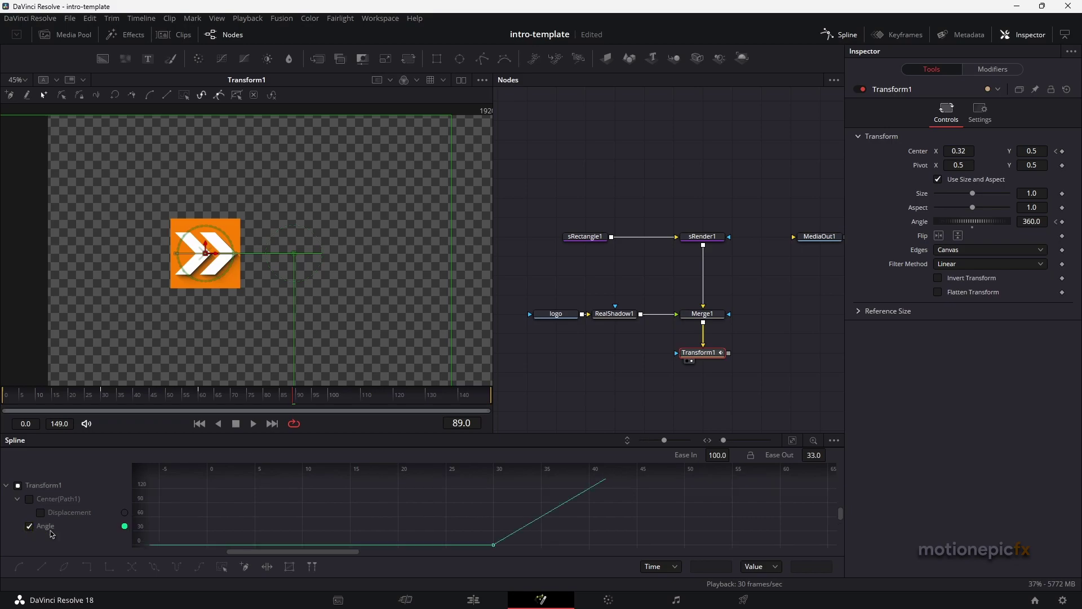
{"action": "left_click", "coordinate": [792, 440]}
{"action": "left_click", "coordinate": [221, 565]}
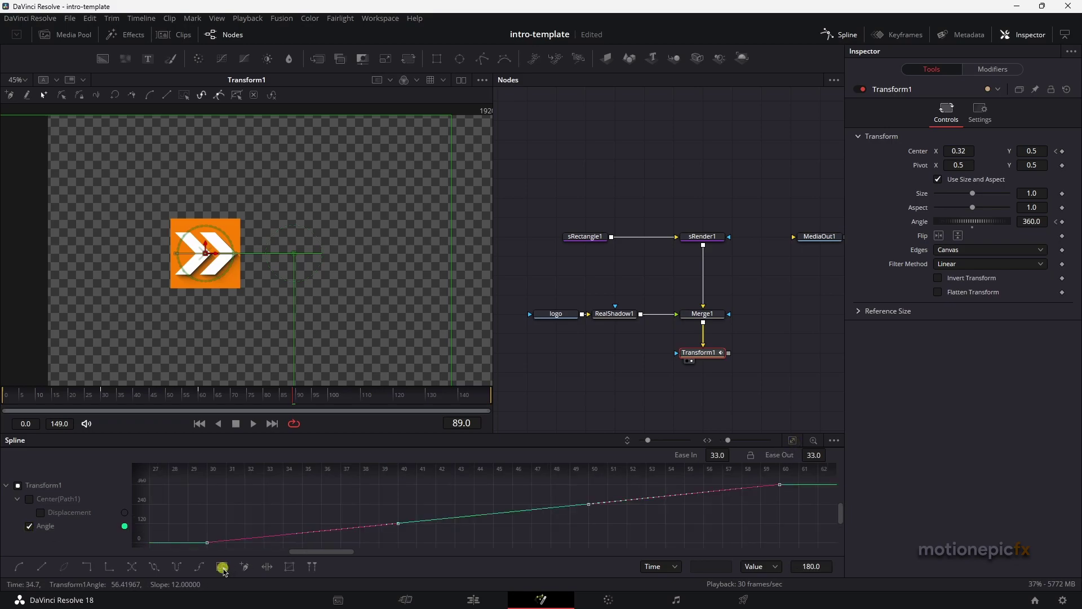
{"action": "key", "text": "s"}
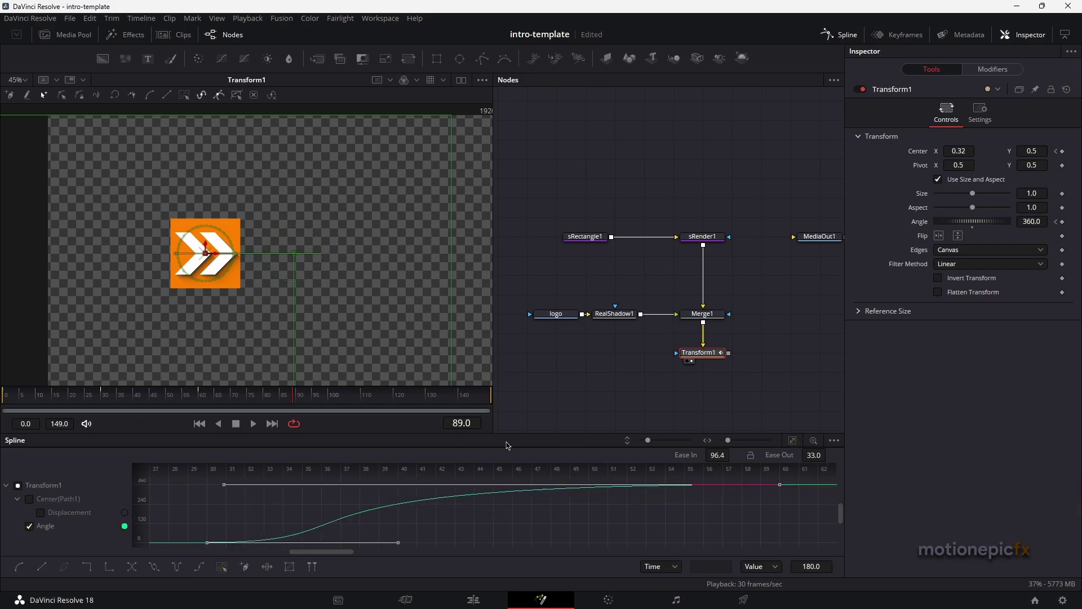
{"action": "left_click_drag", "start_coordinate": [725, 458], "coordinate": [417, 447]}
Step: Play the animation again from frame 0 to check the eased motion and rotation
{"action": "left_click", "coordinate": [199, 423]}
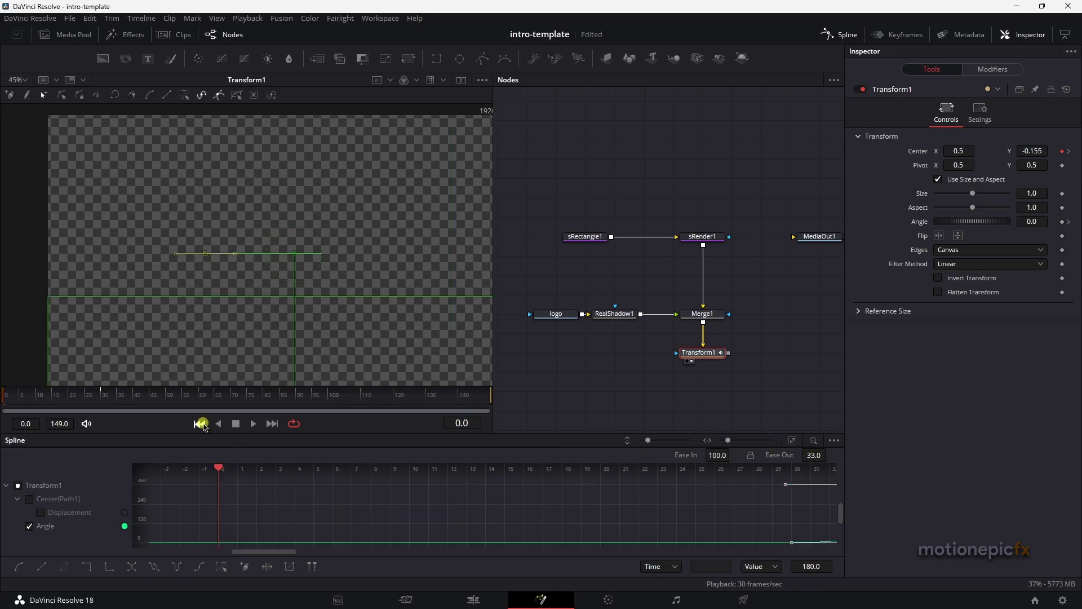
{"action": "left_click", "coordinate": [574, 390]}
{"action": "key", "text": "space"}
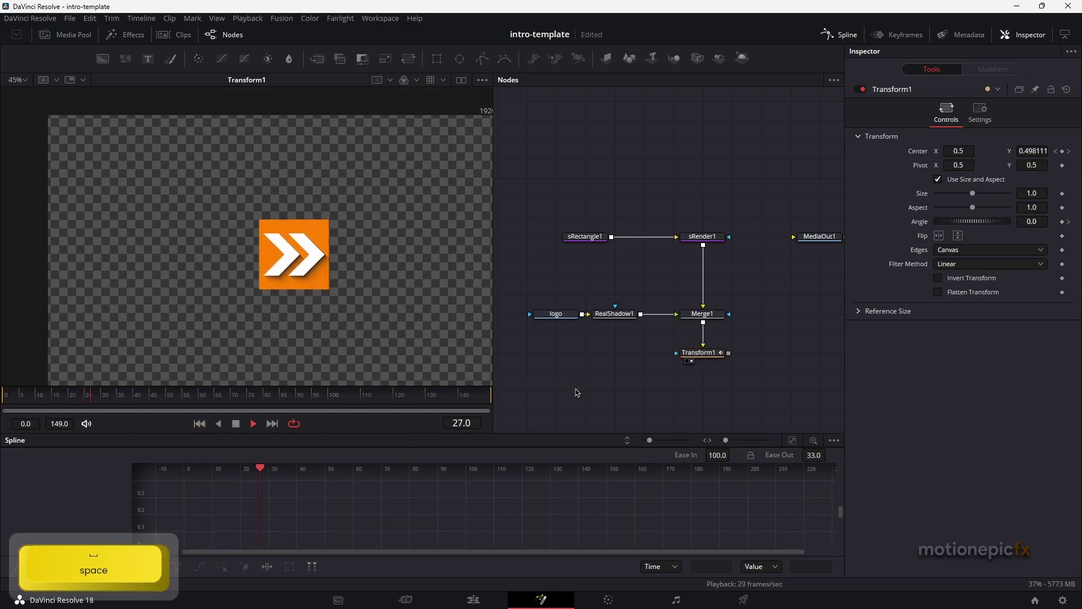
{"action": "key", "text": "space"}
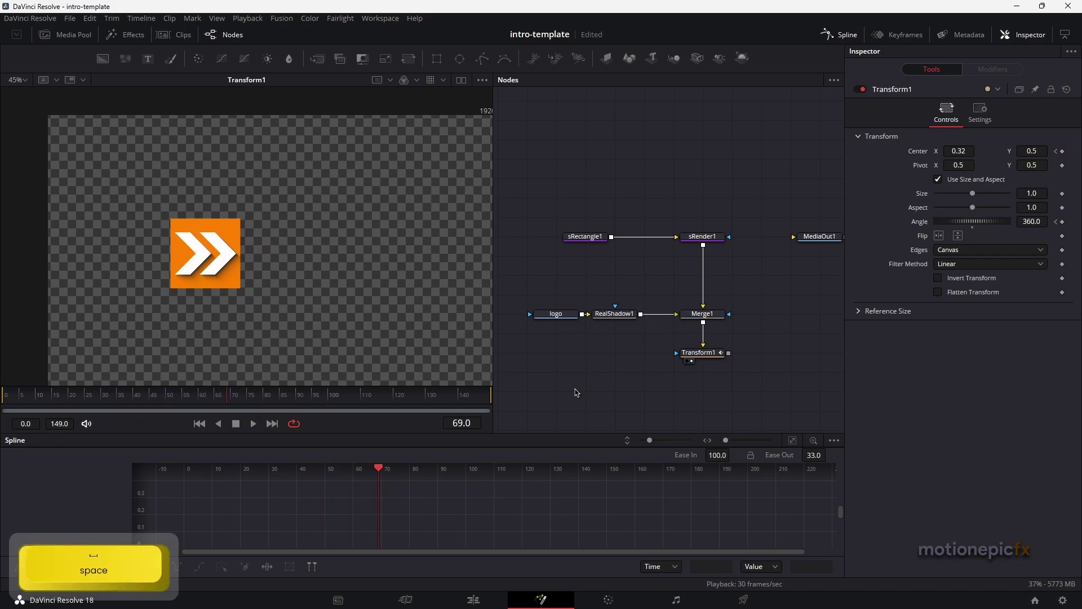
Step: Add a Text+ node below the logo node, merge it over Transform1 with a new Merge node, and view that merge
{"action": "left_click_drag", "start_coordinate": [630, 383], "coordinate": [656, 346]}
{"action": "left_click_drag", "start_coordinate": [148, 59], "coordinate": [593, 354]}
{"action": "left_click_drag", "start_coordinate": [693, 339], "coordinate": [644, 355]}
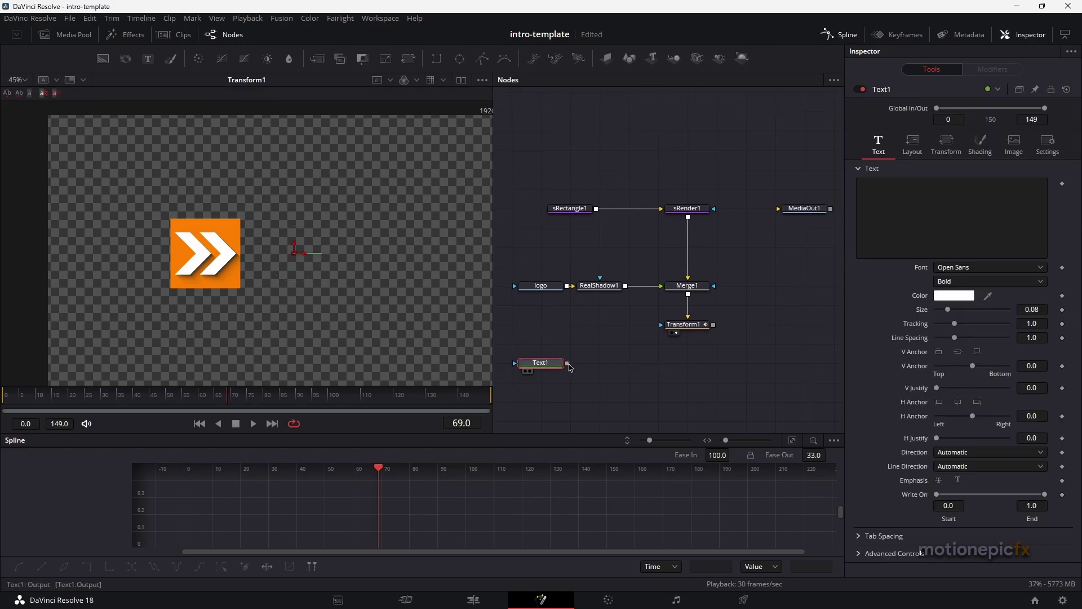
{"action": "left_click_drag", "start_coordinate": [566, 363], "coordinate": [713, 329]}
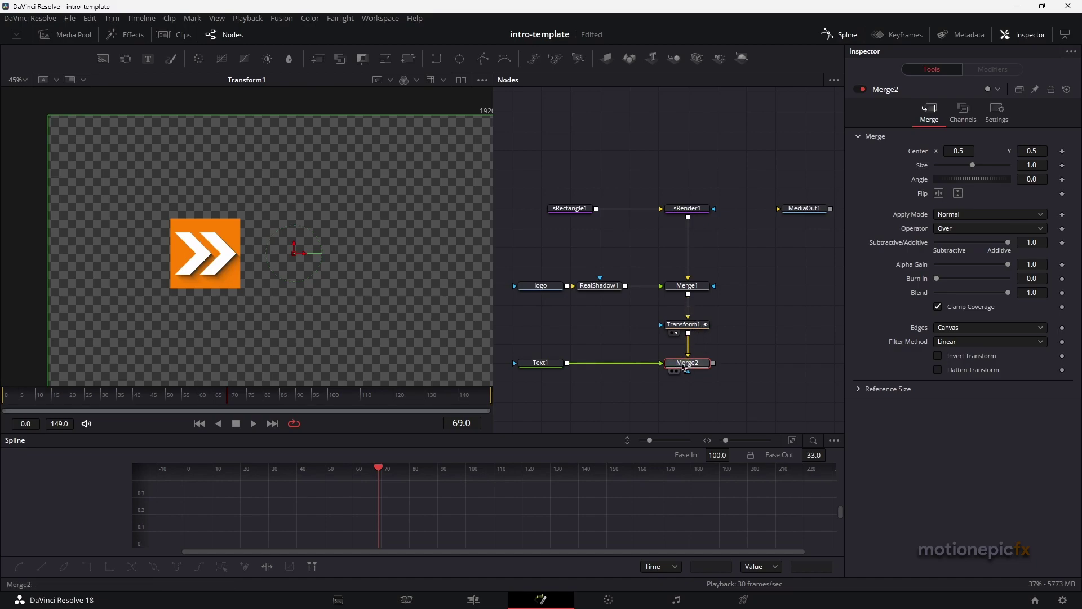
{"action": "key", "text": "1"}
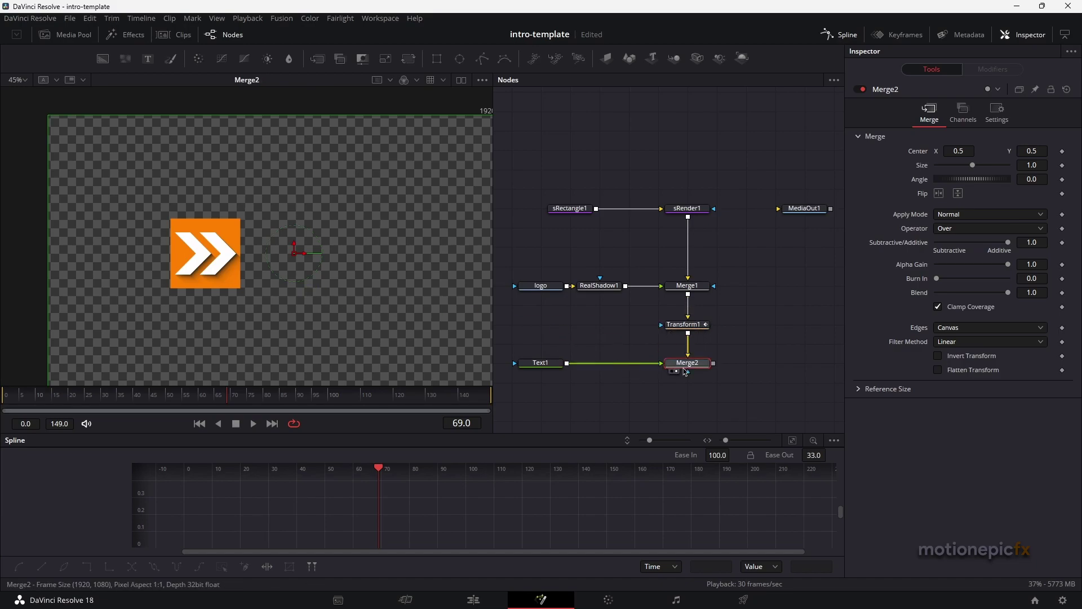
Step: Enter "ACME INC" in Text1 and, at frame 60, shift the text slightly right to leave a gap beside the orange square
{"action": "left_click", "coordinate": [541, 362]}
{"action": "left_click", "coordinate": [932, 217]}
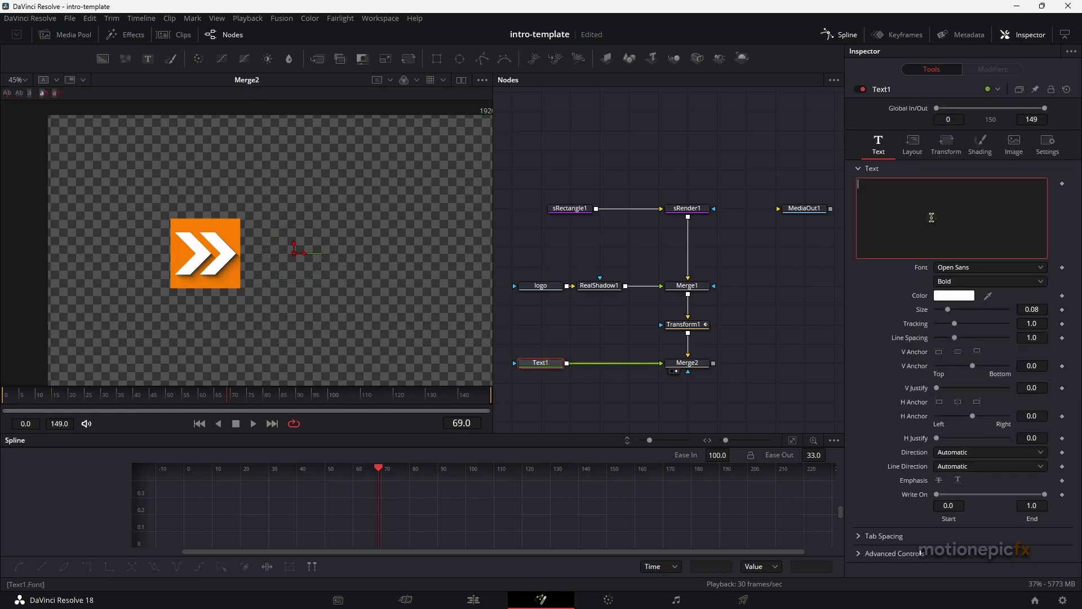
{"action": "type", "text": "ACME INC"}
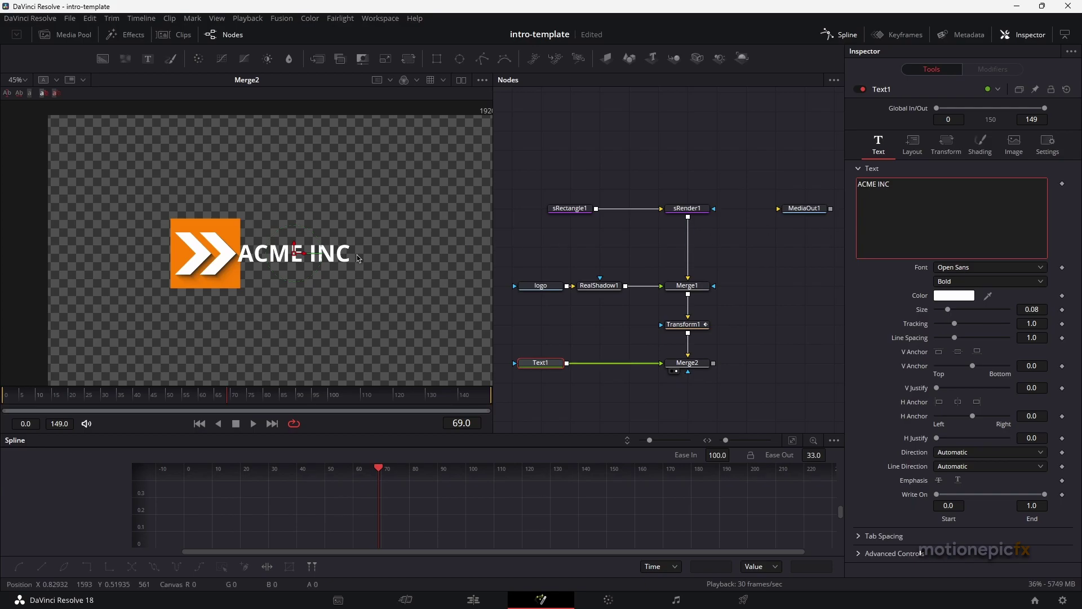
{"action": "left_click_drag", "start_coordinate": [154, 397], "coordinate": [198, 393]}
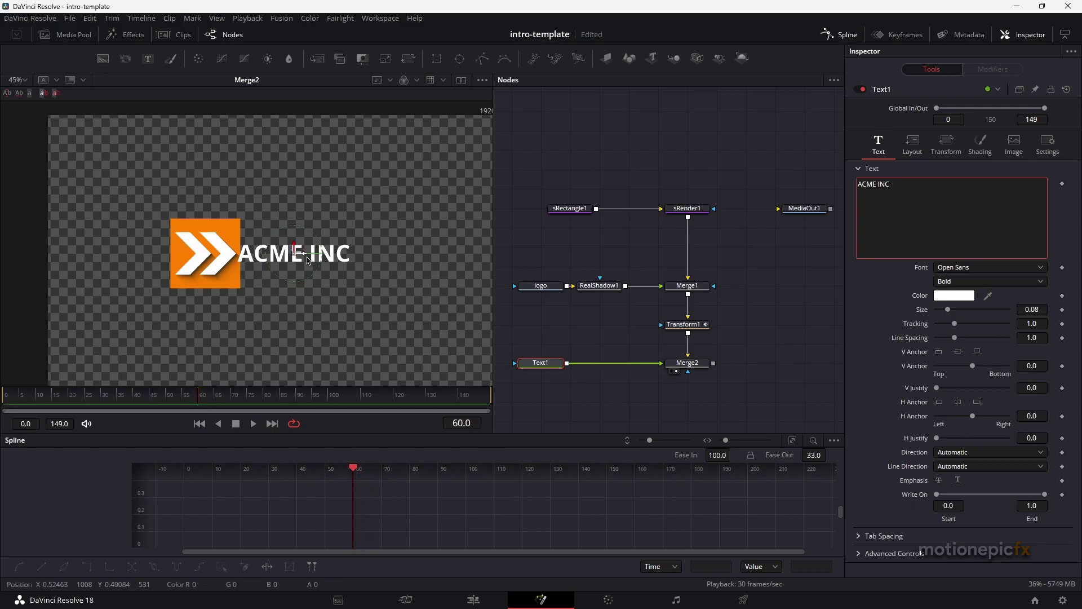
{"action": "left_click_drag", "start_coordinate": [308, 259], "coordinate": [322, 258]}
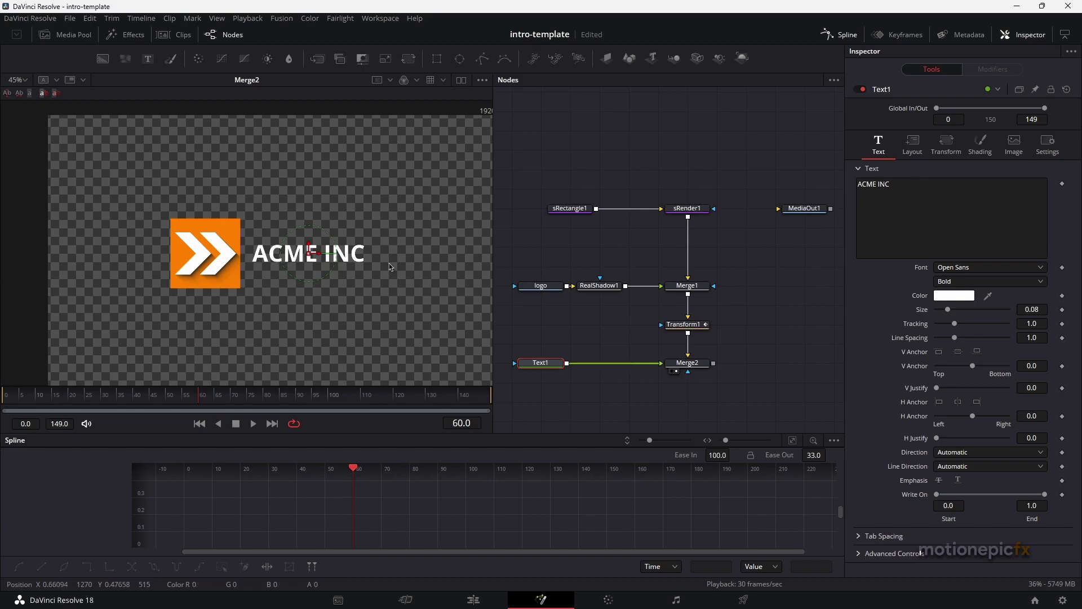
Step: Enlarge the ACME INC text to size 0.1063, shift it right clear of the square, and sample the square's orange as its color
{"action": "left_click_drag", "start_coordinate": [947, 311], "coordinate": [951, 311]}
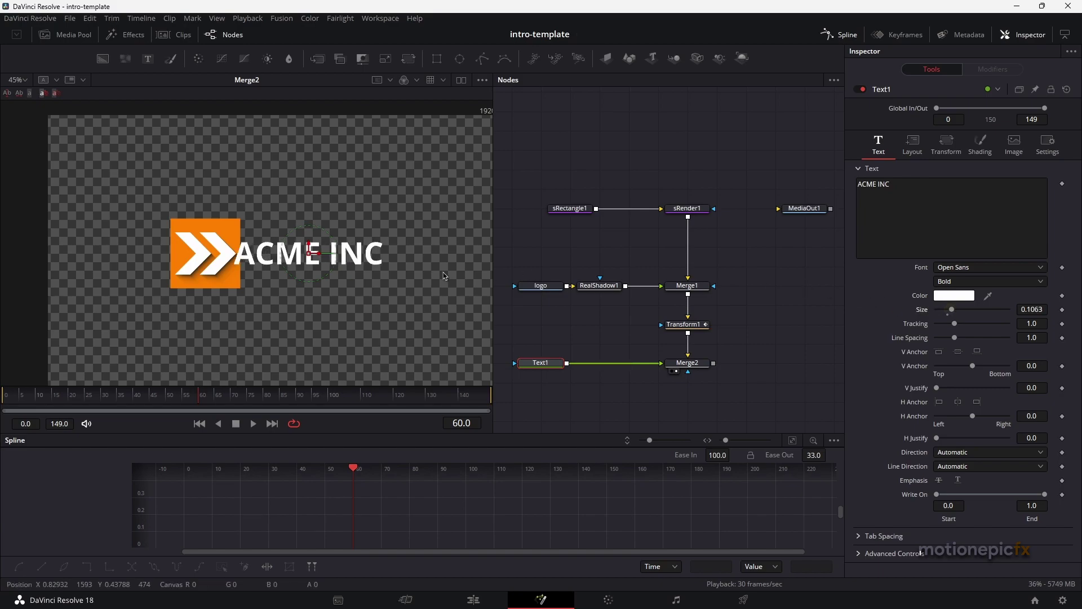
{"action": "left_click_drag", "start_coordinate": [320, 256], "coordinate": [334, 257]}
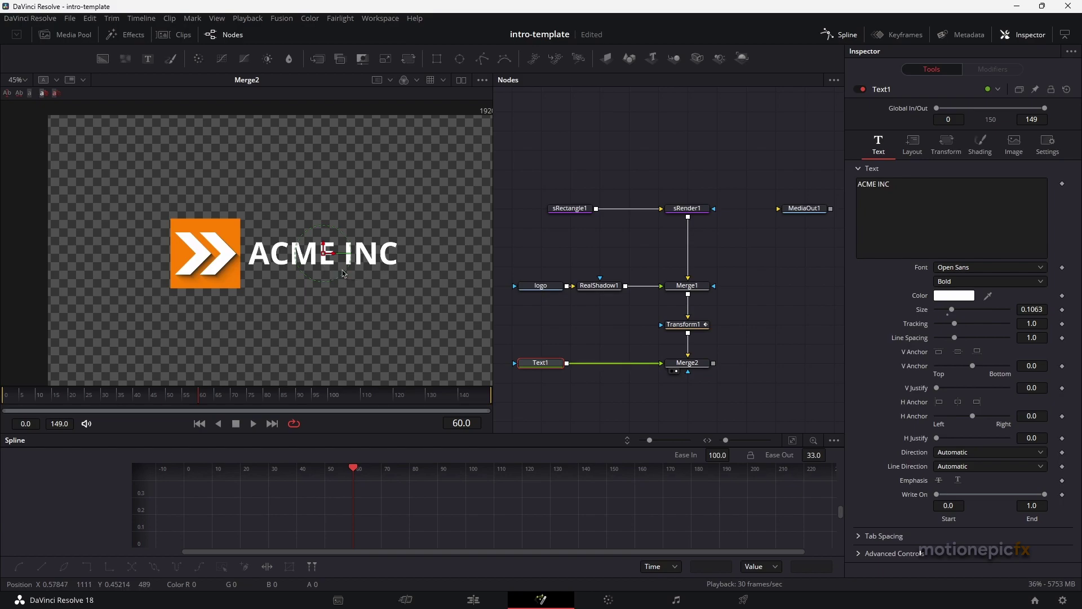
{"action": "left_click_drag", "start_coordinate": [988, 295], "coordinate": [234, 223]}
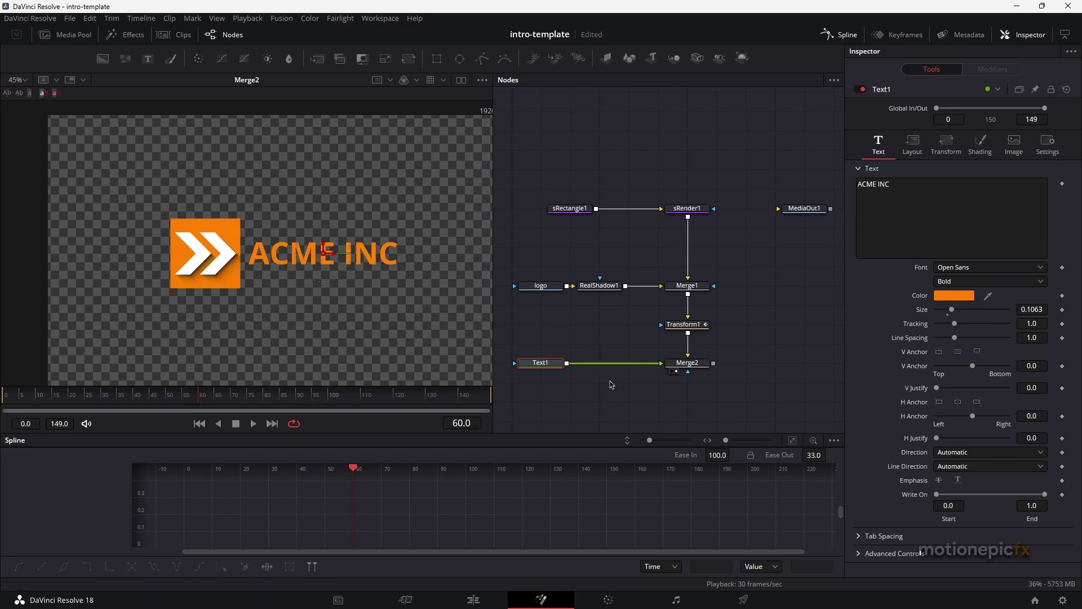
Step: Copy the RealShadow1 node and paste the copy between Text1 and Merge2
{"action": "left_click", "coordinate": [599, 285]}
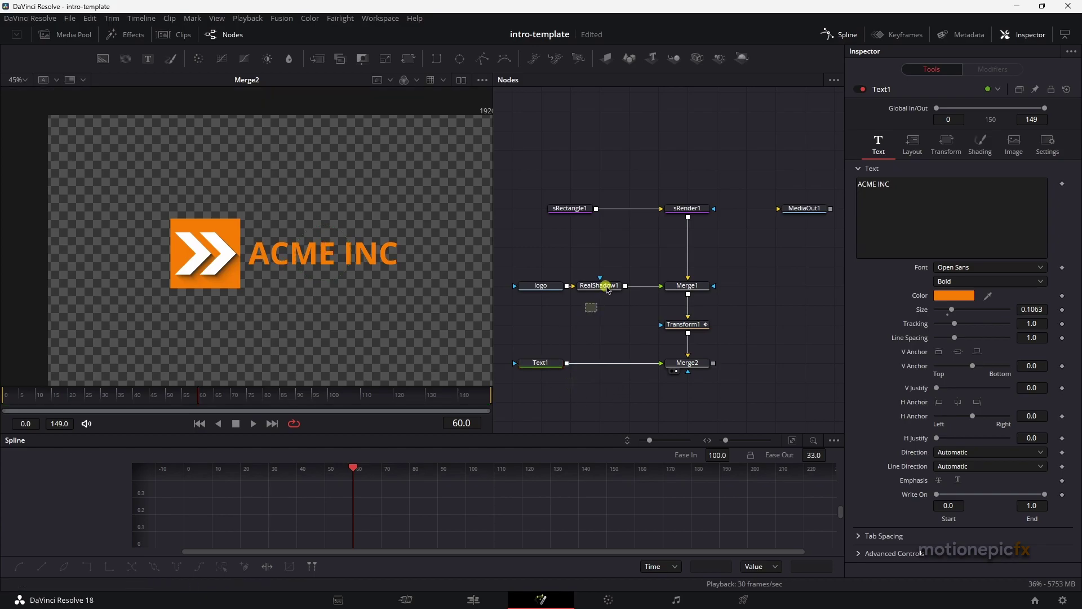
{"action": "key", "text": "ctrl+c"}
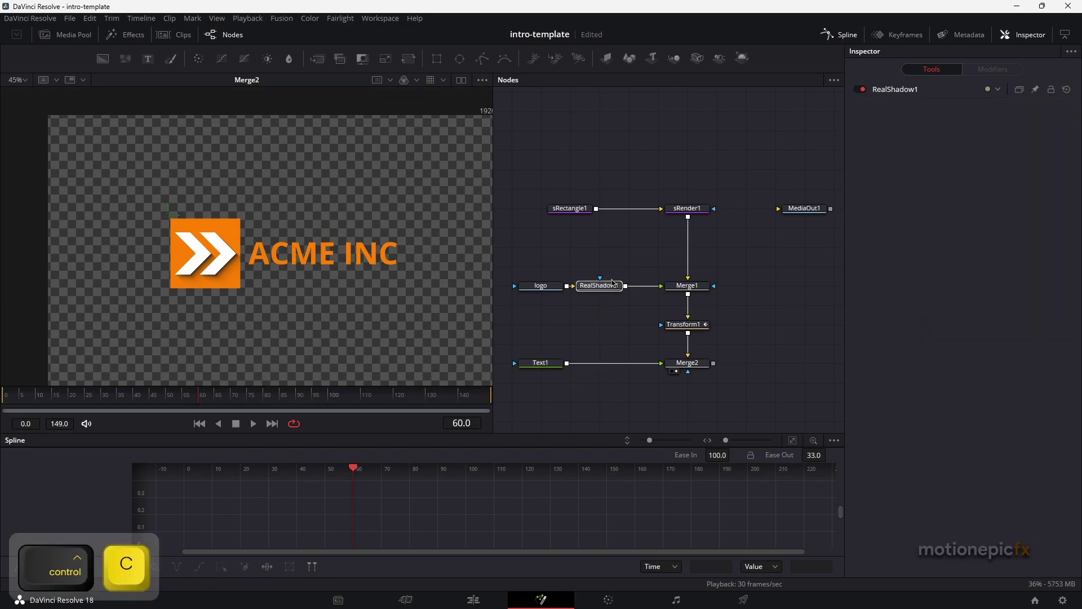
{"action": "left_click", "coordinate": [539, 363]}
{"action": "key", "text": "ctrl+v"}
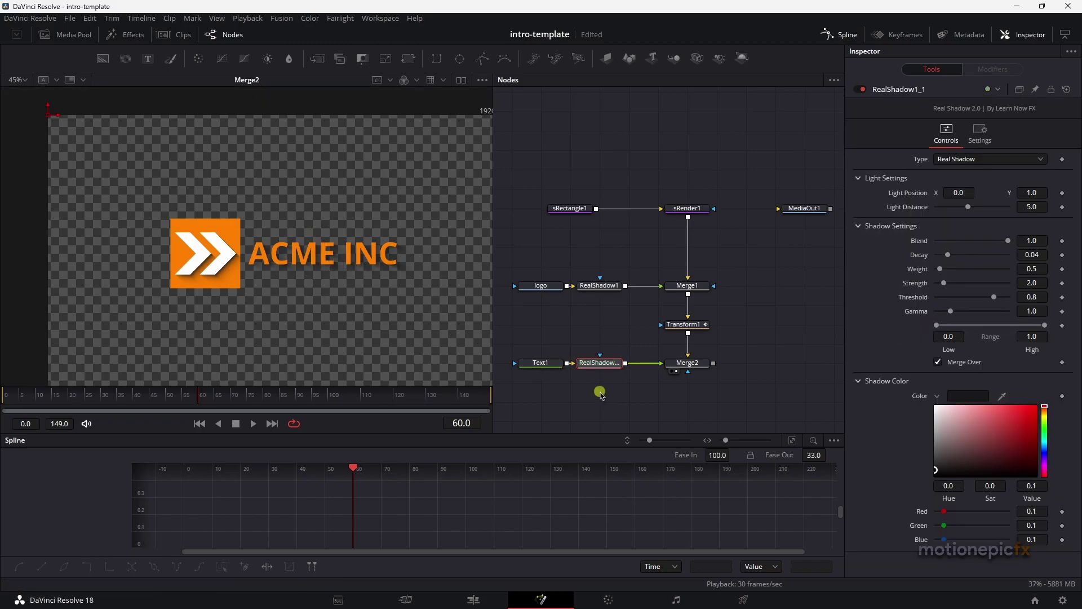
{"action": "left_click_drag", "start_coordinate": [599, 392], "coordinate": [618, 369]}
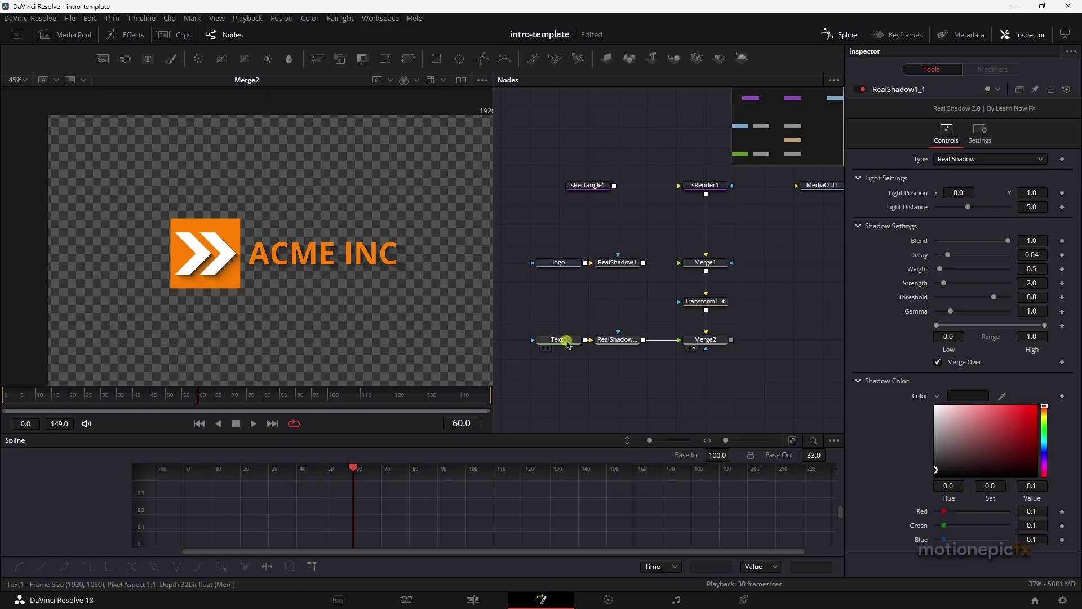
Step: Keyframe Text1's layout Center at frames 30 and 60, moving the text left of the square at frame 30 to X about 0.243
{"action": "left_click", "coordinate": [567, 342]}
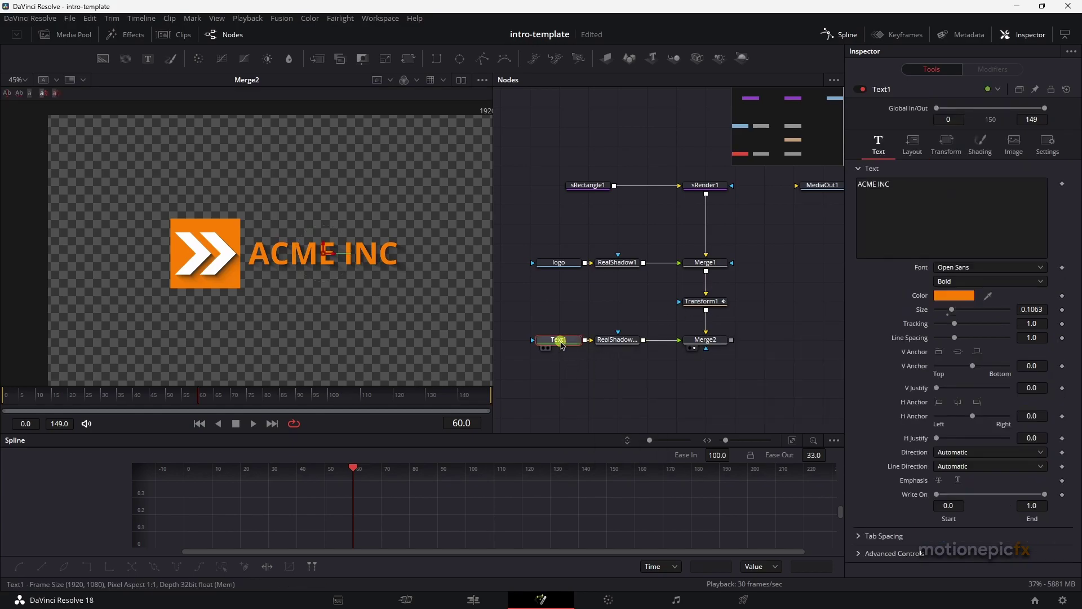
{"action": "mouse_move", "coordinate": [113, 400]}
{"action": "left_mouse_down"}
{"action": "mouse_move", "coordinate": [81, 397]}
{"action": "mouse_move", "coordinate": [103, 398]}
{"action": "left_mouse_up"}
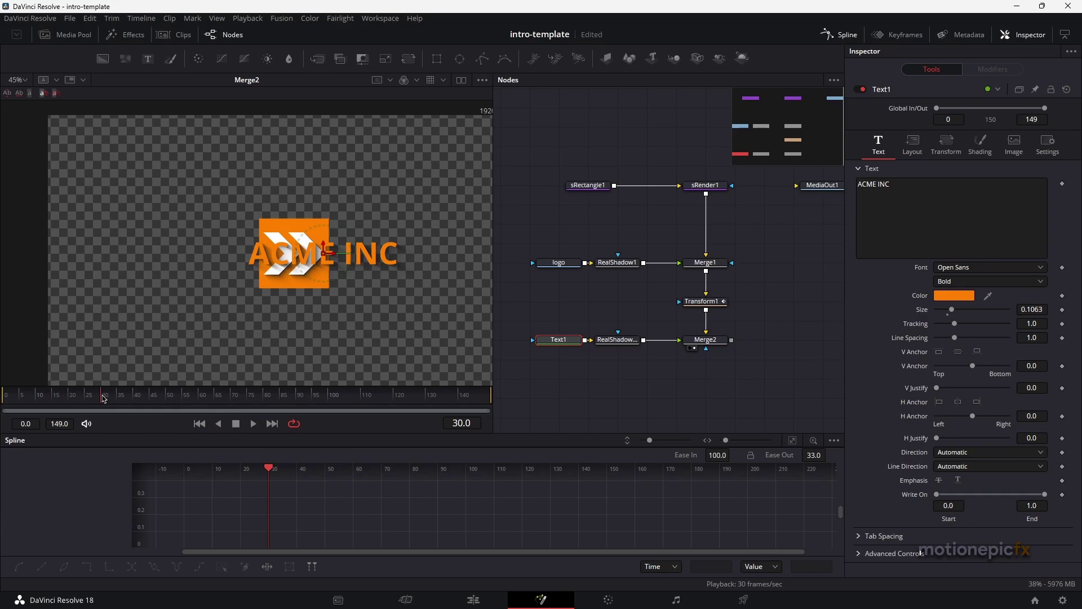
{"action": "left_click", "coordinate": [914, 150]}
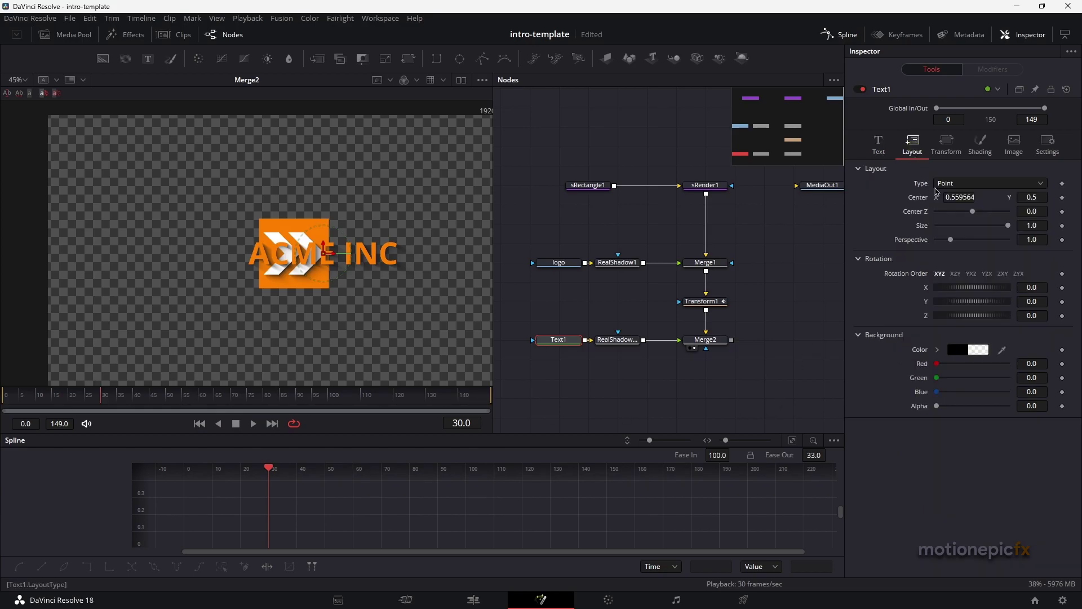
{"action": "left_click", "coordinate": [1062, 197]}
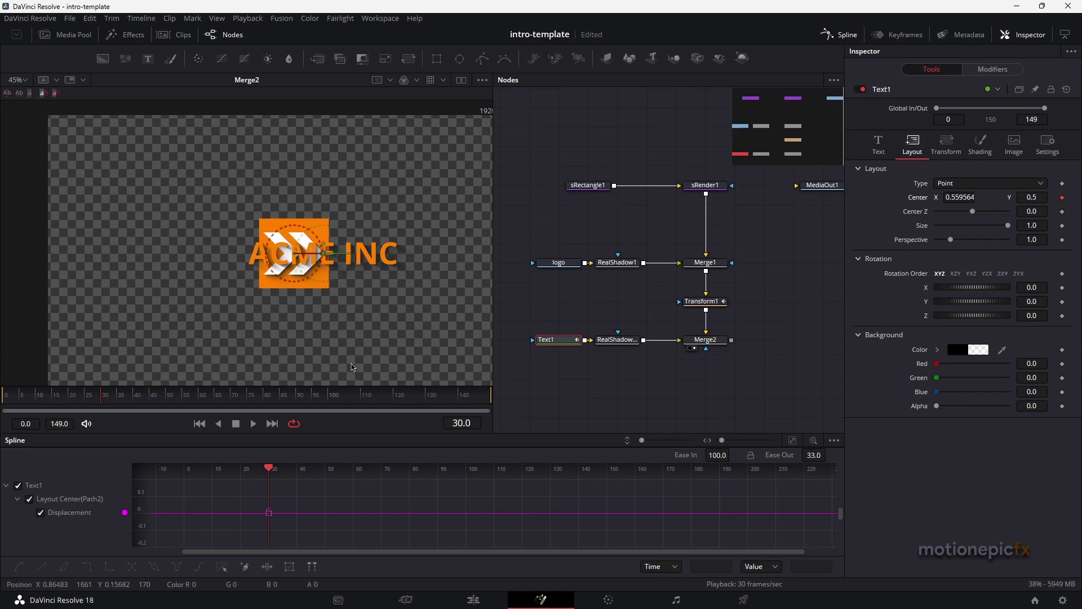
{"action": "left_click", "coordinate": [203, 400]}
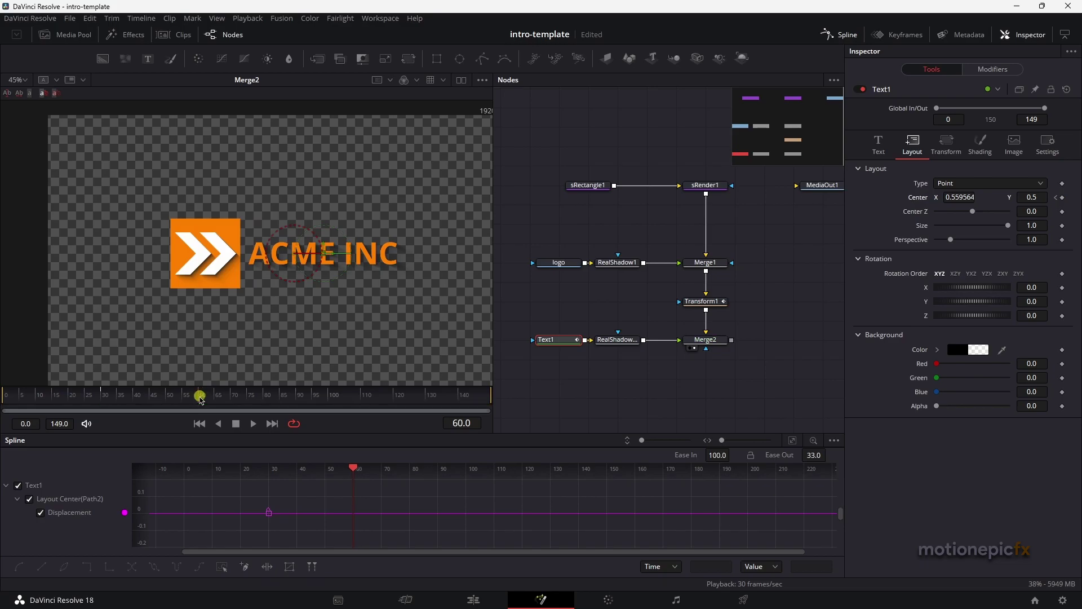
{"action": "left_click", "coordinate": [1063, 198]}
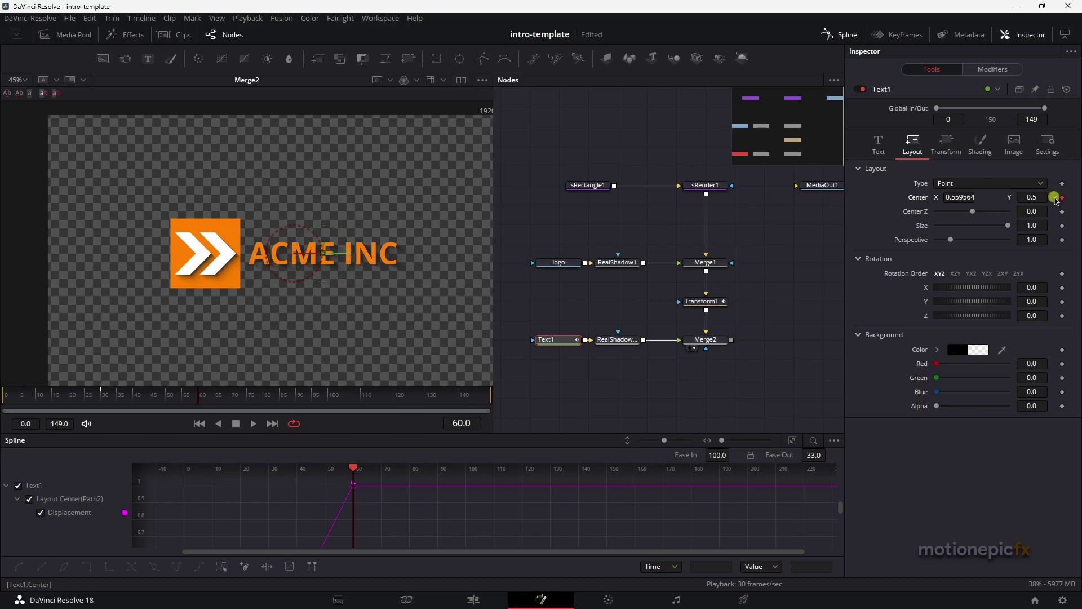
{"action": "left_click", "coordinate": [105, 397]}
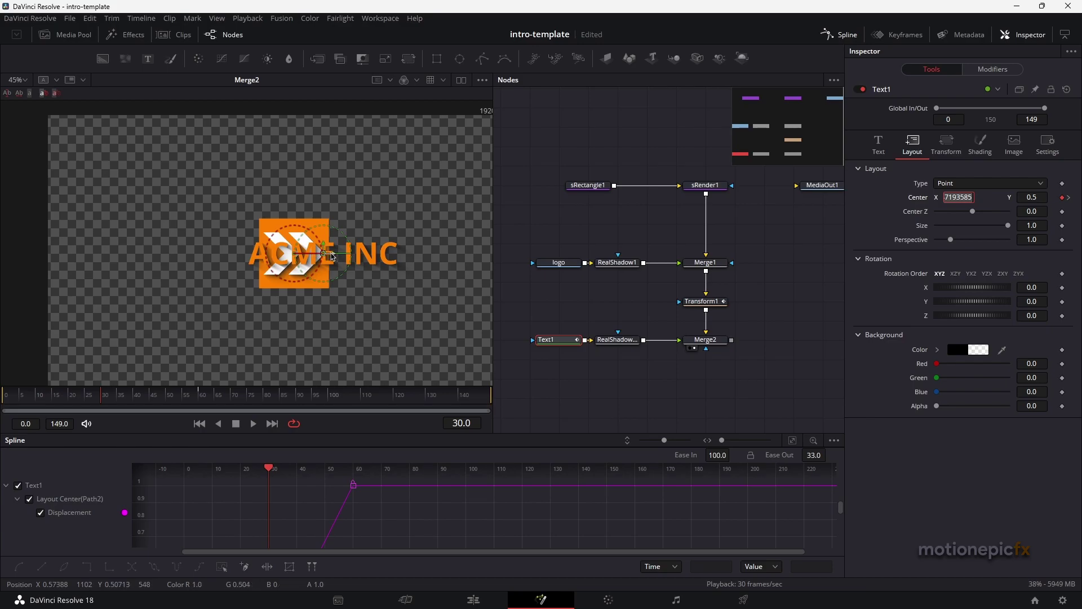
{"action": "left_click_drag", "start_coordinate": [332, 256], "coordinate": [178, 261]}
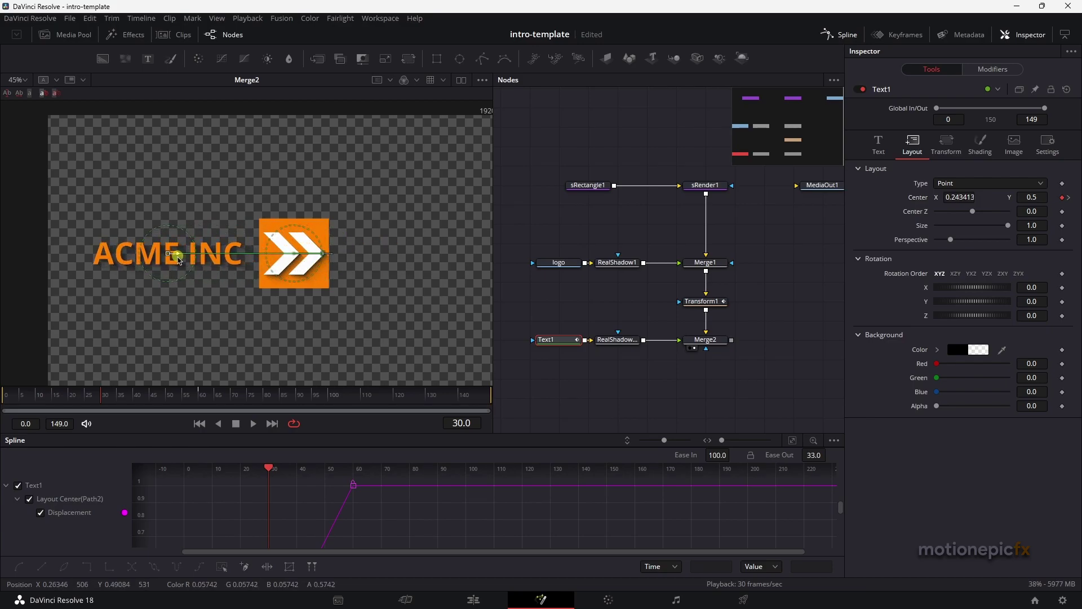
Step: Fit Text1's Displacement curve in the spline graph, smooth both of its keyframes, and set their ease in to 100
{"action": "left_click", "coordinate": [793, 440]}
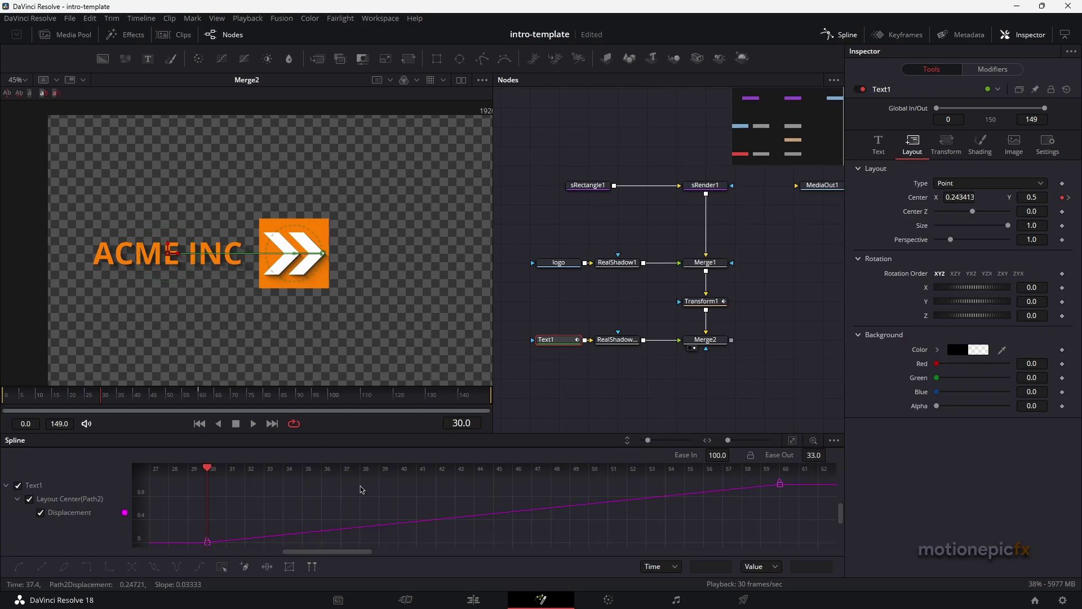
{"action": "left_click", "coordinate": [221, 566]}
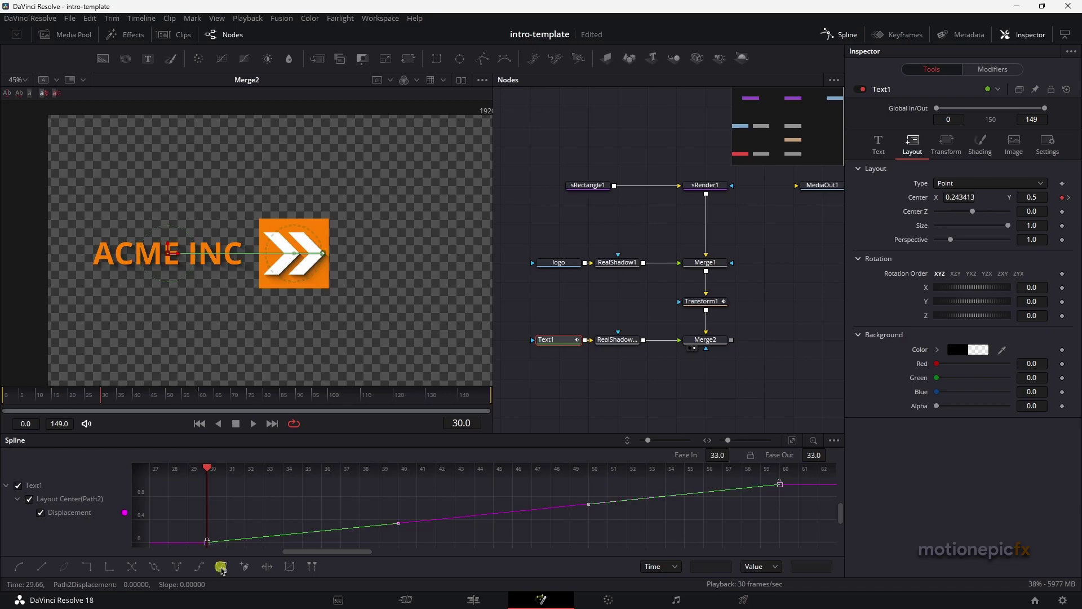
{"action": "key", "text": "s"}
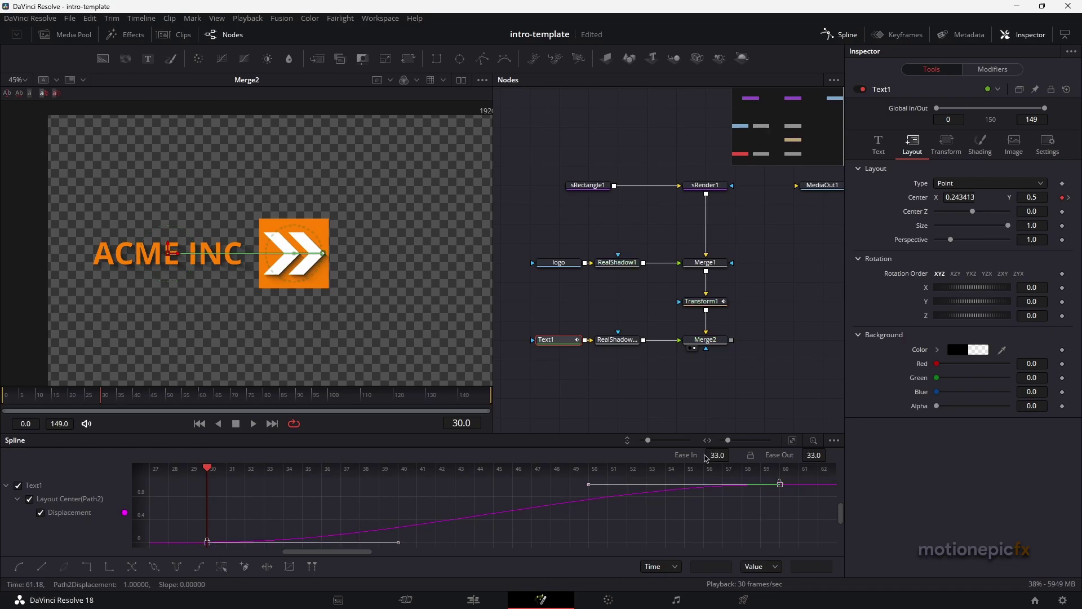
{"action": "left_click_drag", "start_coordinate": [718, 455], "coordinate": [616, 307]}
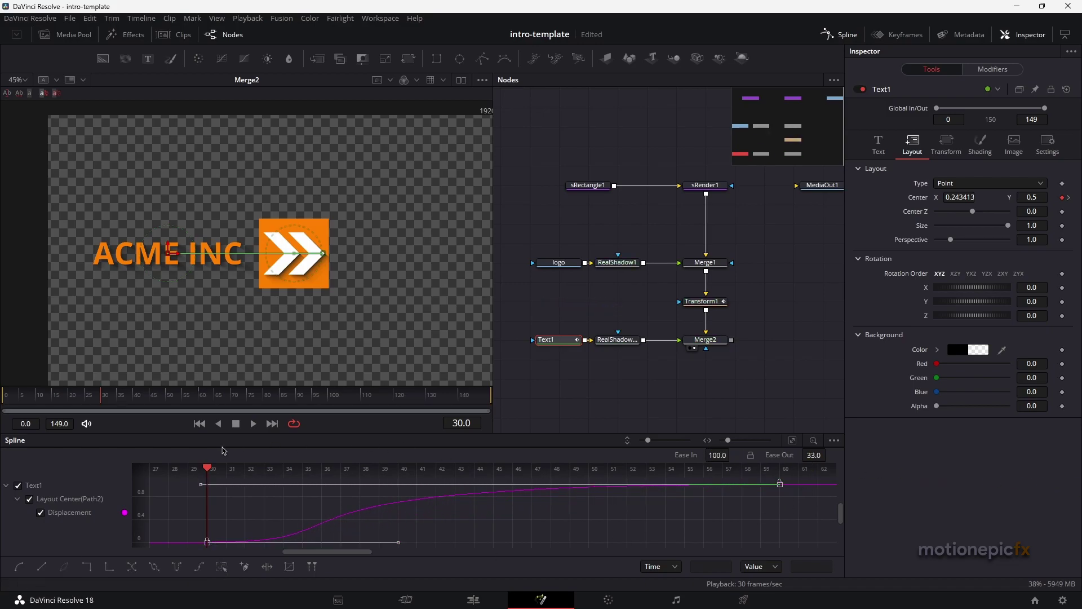
Step: Play the animation from frame 0 and scrub around frames 42 to 46 to check how the text slides past the logo
{"action": "left_click", "coordinate": [199, 423]}
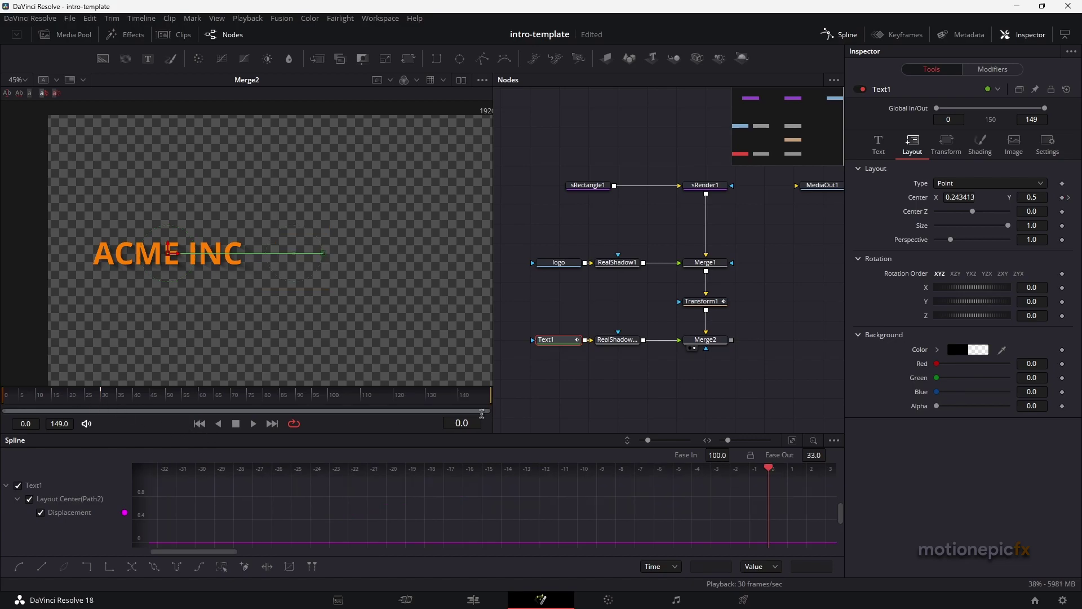
{"action": "key", "text": "space"}
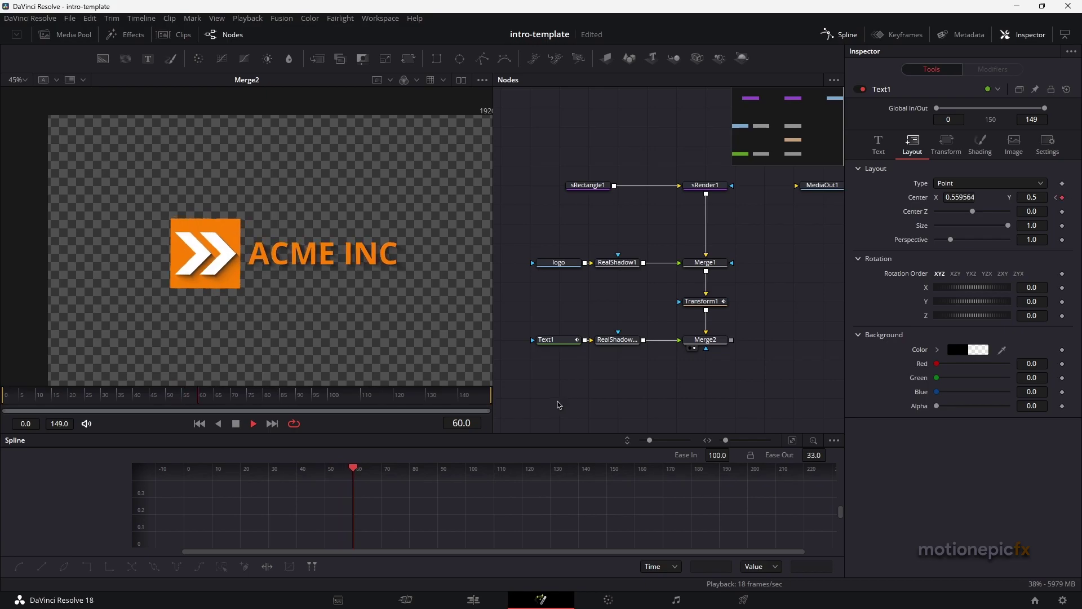
{"action": "key", "text": "space"}
{"action": "left_click_drag", "start_coordinate": [66, 399], "coordinate": [6, 396]}
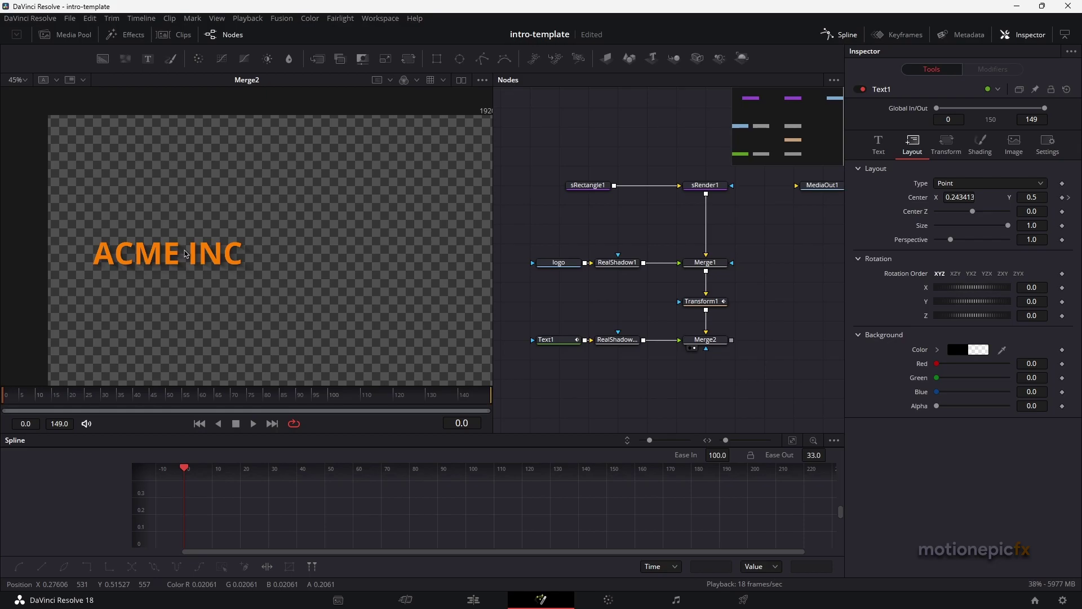
{"action": "left_click", "coordinate": [157, 394]}
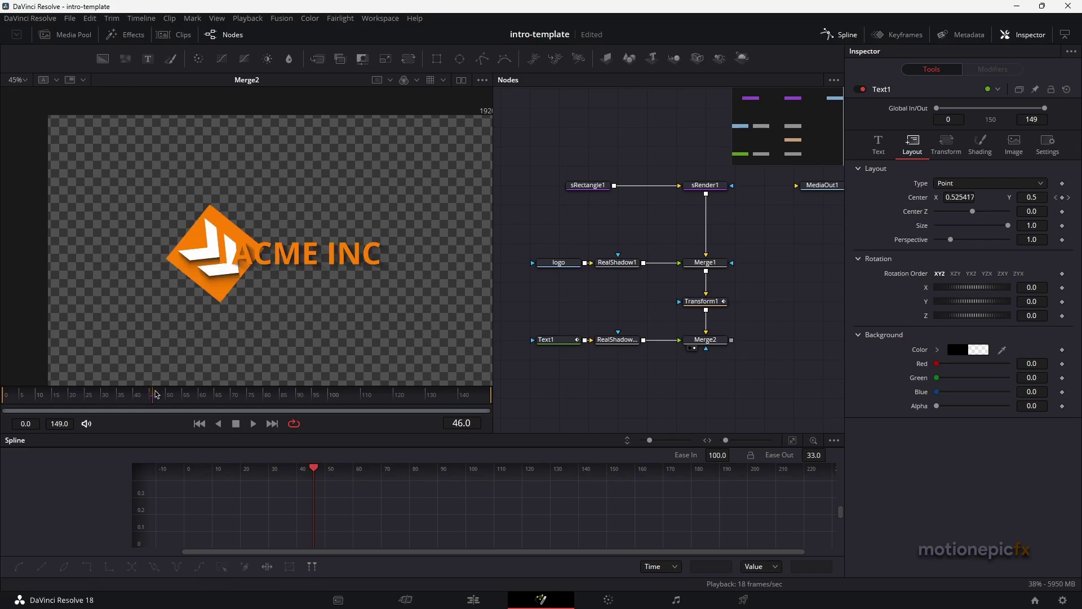
{"action": "left_click", "coordinate": [142, 398]}
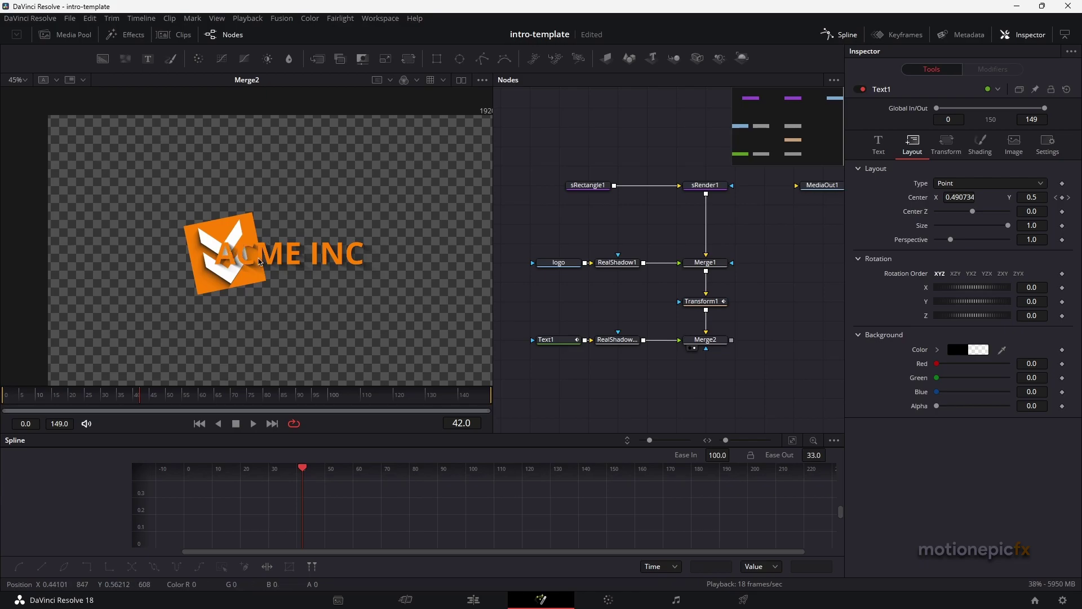
{"action": "left_click", "coordinate": [199, 424]}
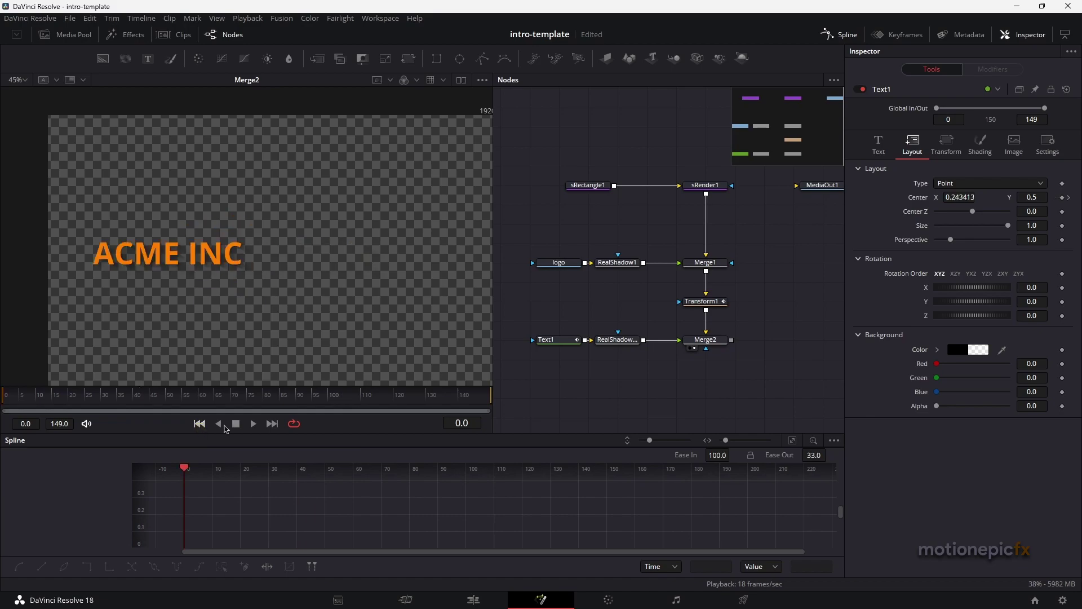
Step: Mask Text1 with an inverted Rectangle and, at frame 69, move it left of the text to center X about 0.138
{"action": "left_click_drag", "start_coordinate": [563, 367], "coordinate": [627, 383]}
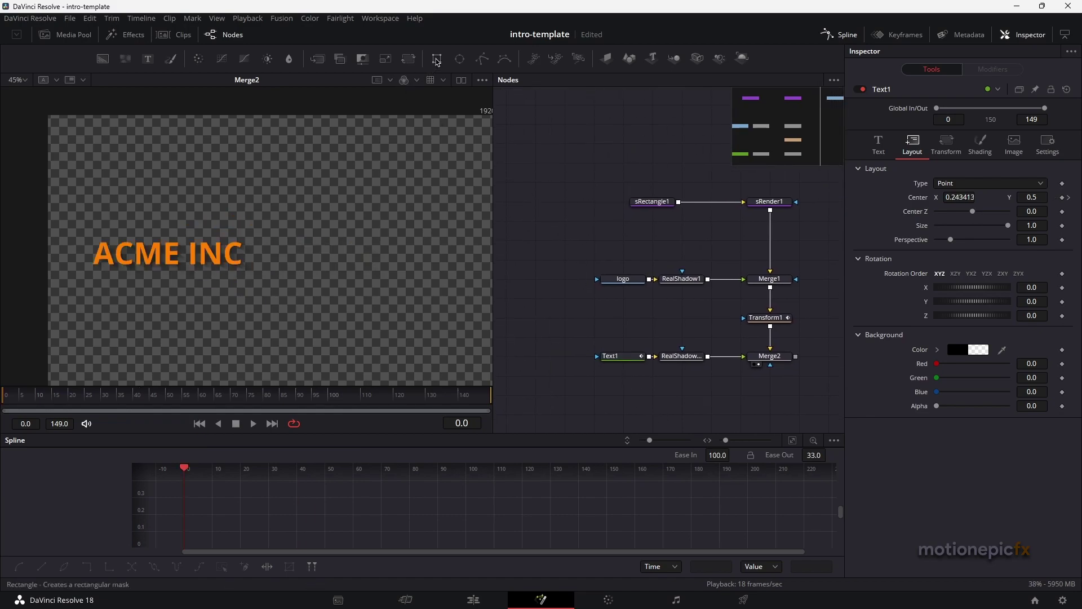
{"action": "left_click_drag", "start_coordinate": [437, 59], "coordinate": [608, 357]}
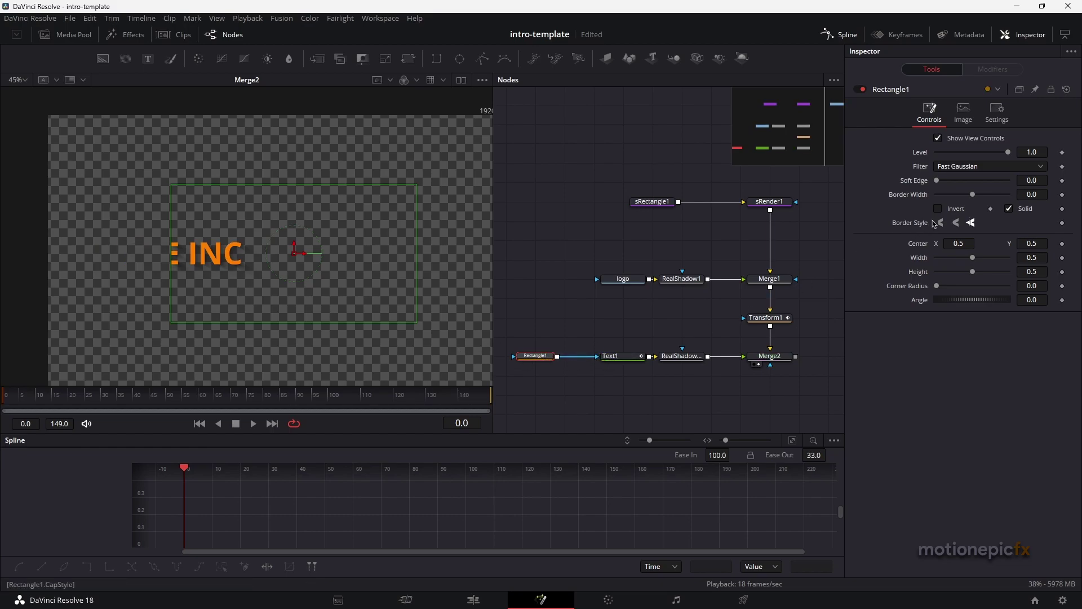
{"action": "left_click", "coordinate": [939, 209]}
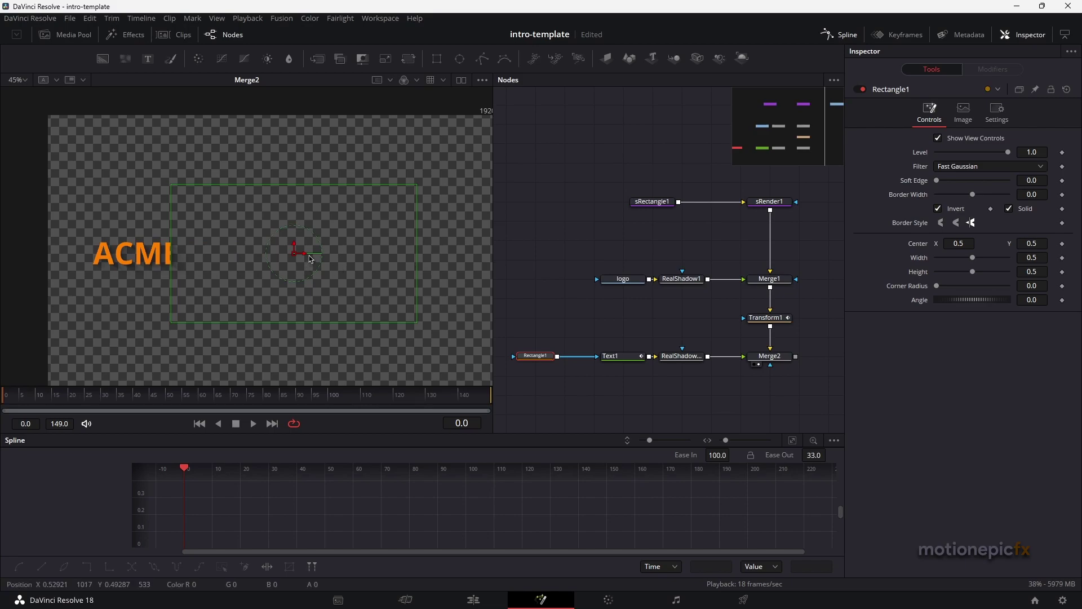
{"action": "left_click", "coordinate": [230, 396]}
{"action": "left_click_drag", "start_coordinate": [149, 262], "coordinate": [122, 260]}
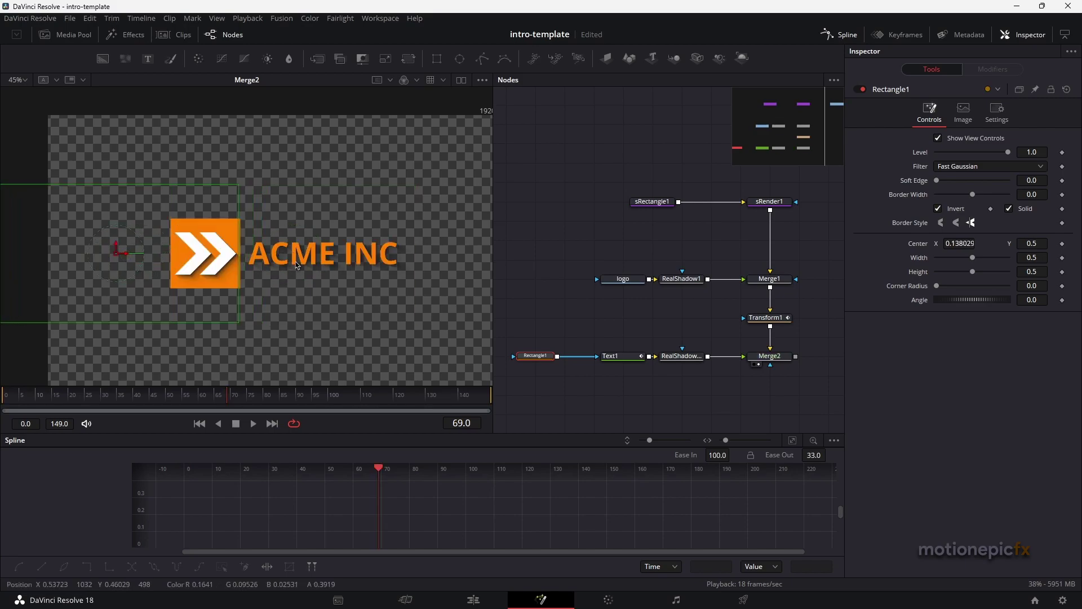
Step: At frame 0, nudge the rectangle mask right to center X about 0.145 to hide the remaining sliver of text
{"action": "left_click", "coordinate": [199, 424]}
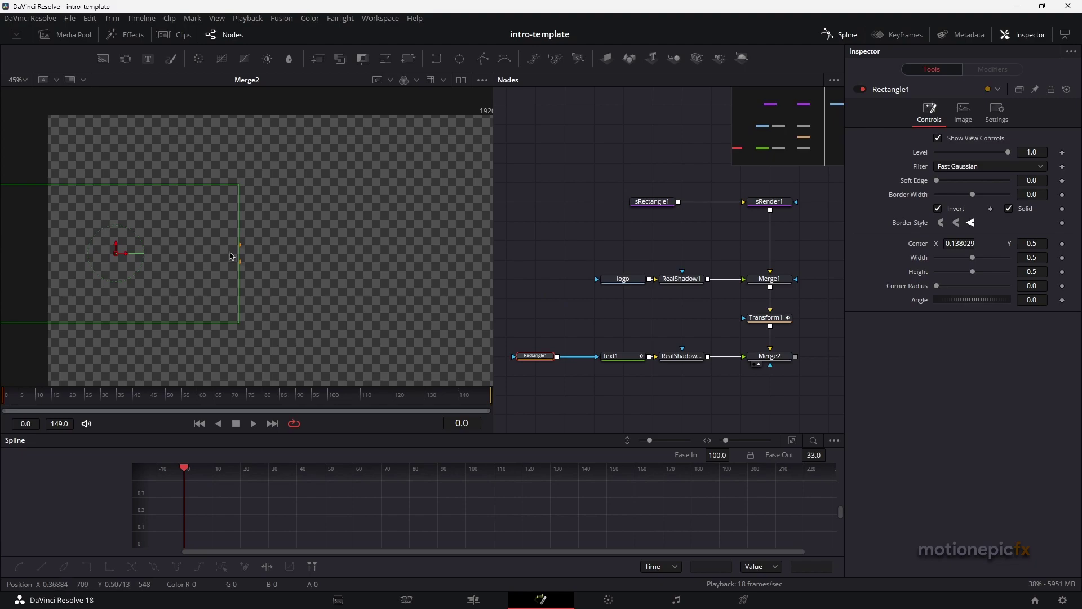
{"action": "scroll", "coordinate": [231, 256], "scroll_direction": "up", "scroll_amount": 5}
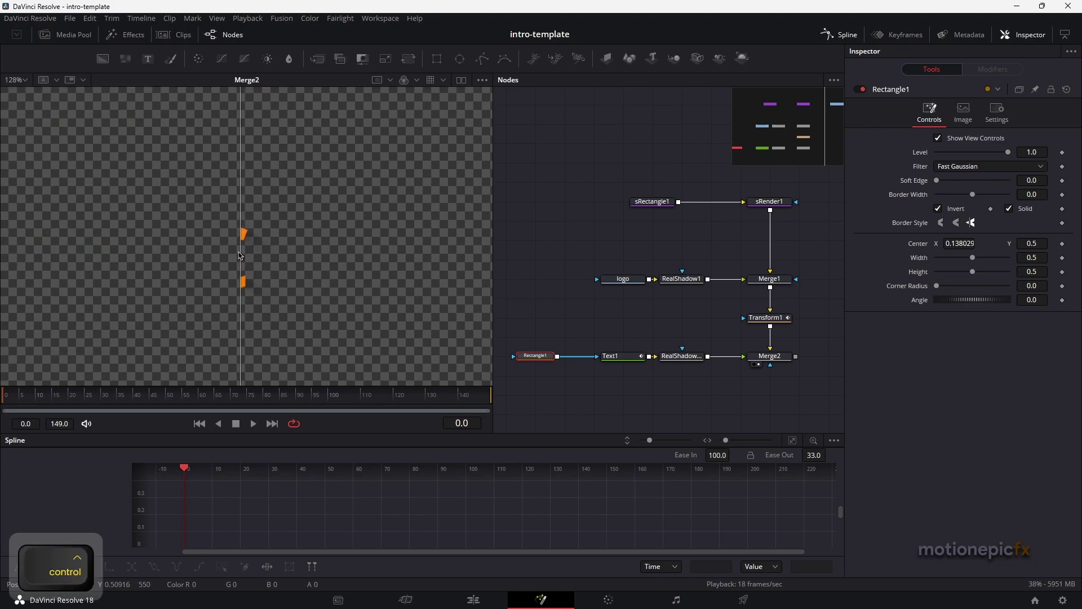
{"action": "scroll", "coordinate": [240, 256], "scroll_direction": "down", "scroll_amount": 3}
{"action": "left_click_drag", "start_coordinate": [82, 254], "coordinate": [86, 253]}
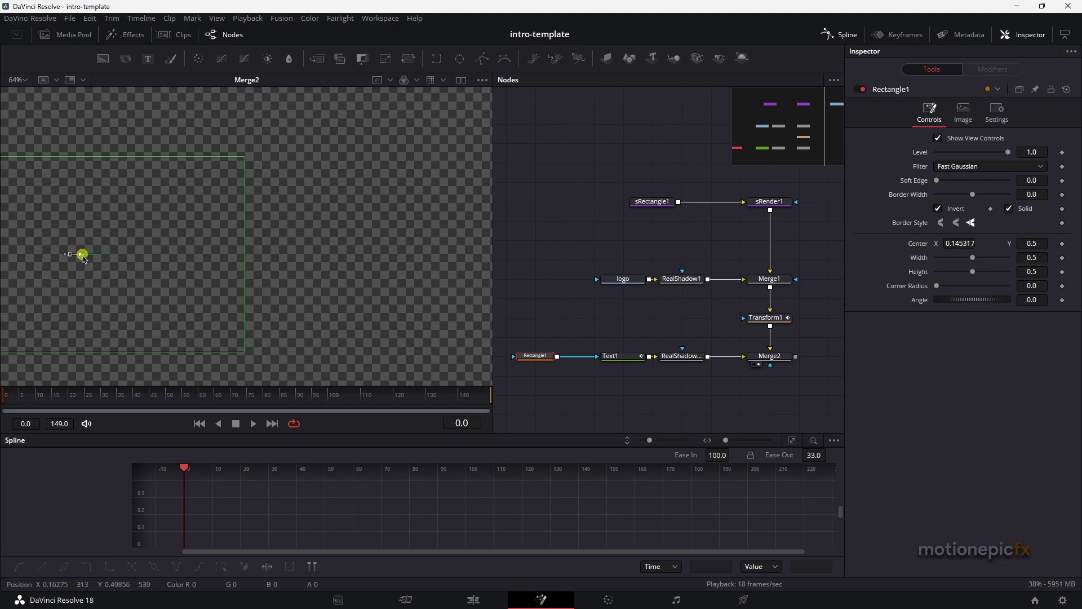
Step: Play the masked animation and scrub back to frame 38 to check how the text emerges from behind the logo
{"action": "left_click", "coordinate": [590, 339]}
{"action": "key", "text": "space"}
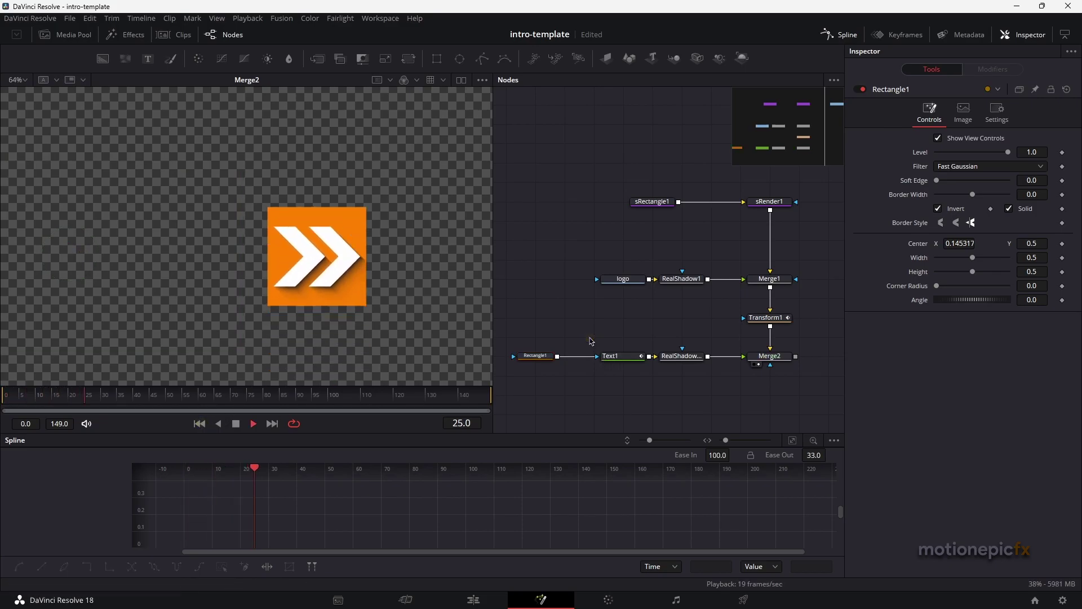
{"action": "key", "text": "space"}
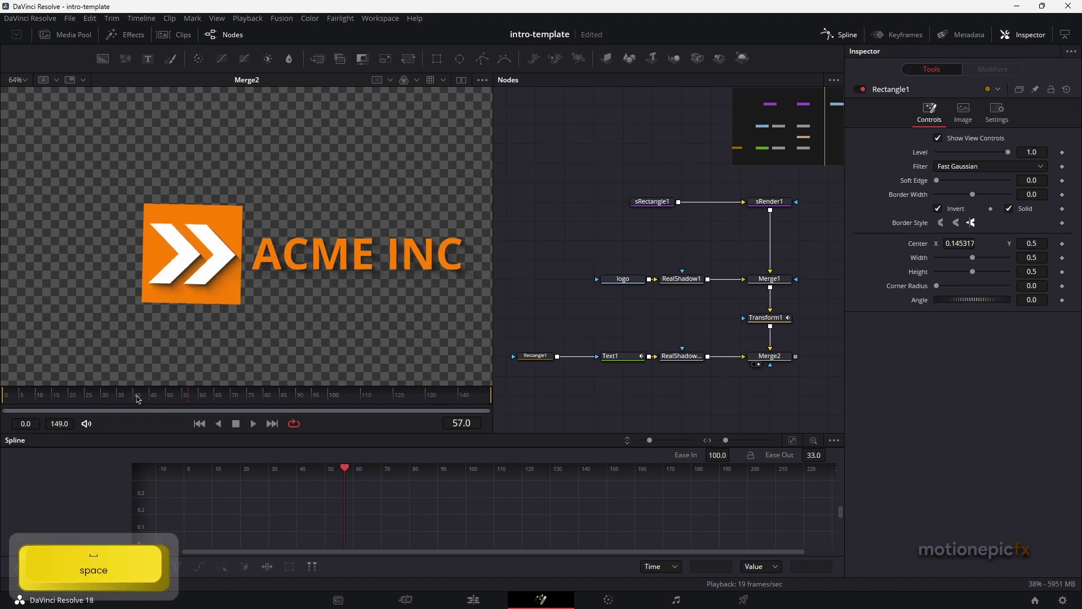
{"action": "left_click_drag", "start_coordinate": [138, 397], "coordinate": [129, 395]}
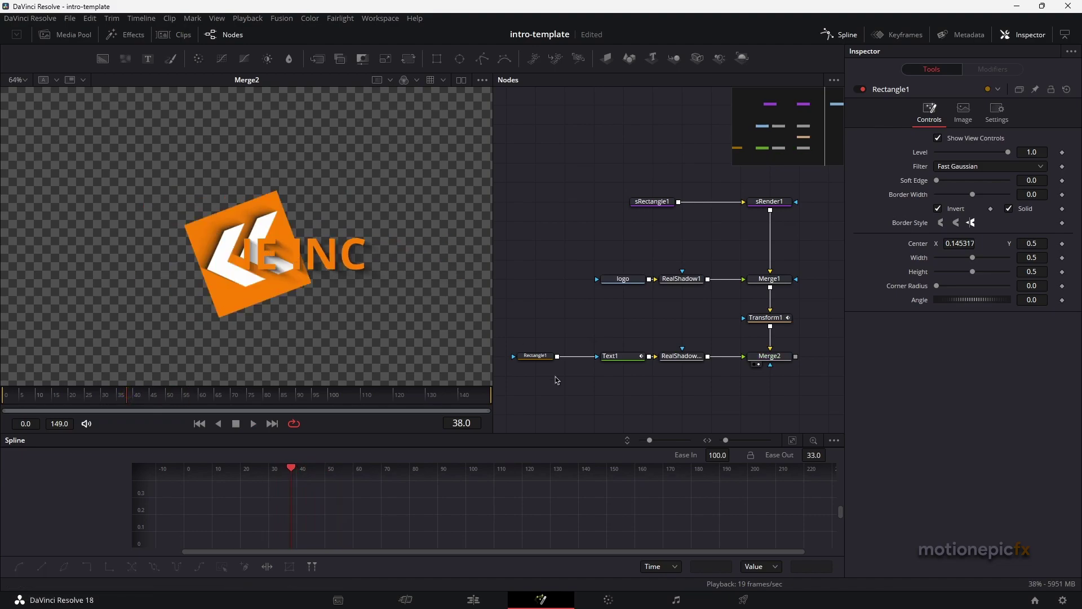
Step: Set Merge2's operator to Under so the text sits behind the logo
{"action": "left_click", "coordinate": [771, 359]}
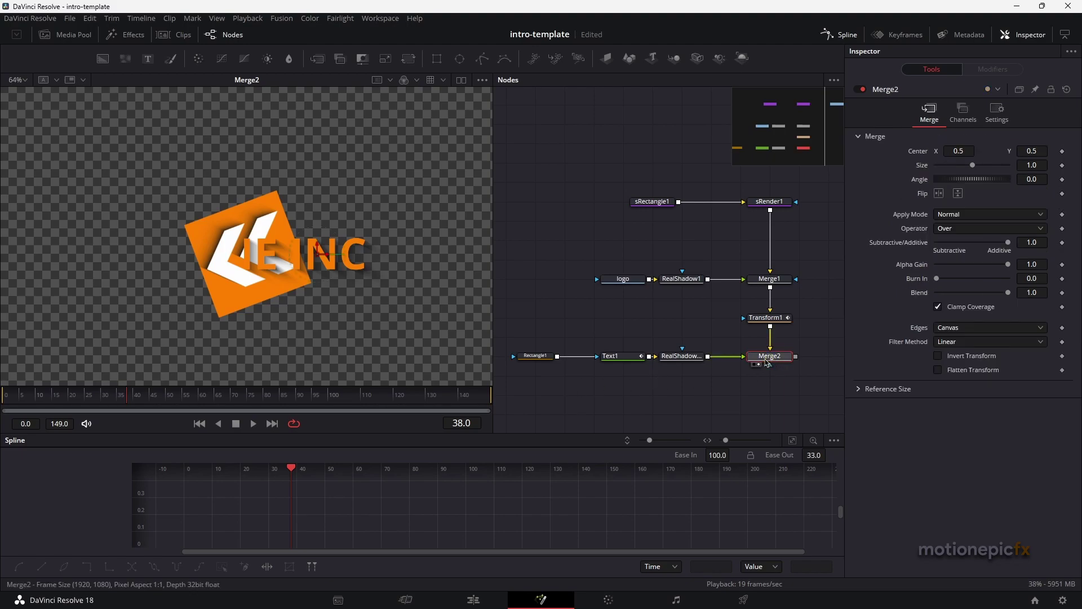
{"action": "left_click", "coordinate": [954, 231]}
{"action": "left_click", "coordinate": [949, 356]}
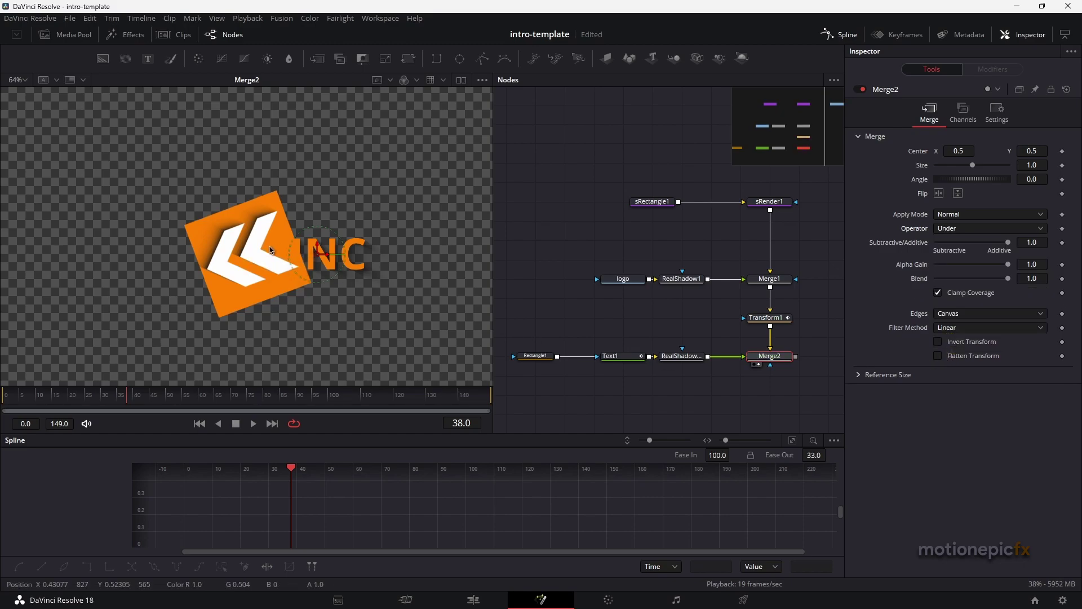
Step: Play the animation from frame 0 and scrub back to frame 33 to check where the text shows beside the logo
{"action": "left_click", "coordinate": [198, 423]}
{"action": "scroll", "coordinate": [310, 305], "scroll_direction": "down", "scroll_amount": 3}
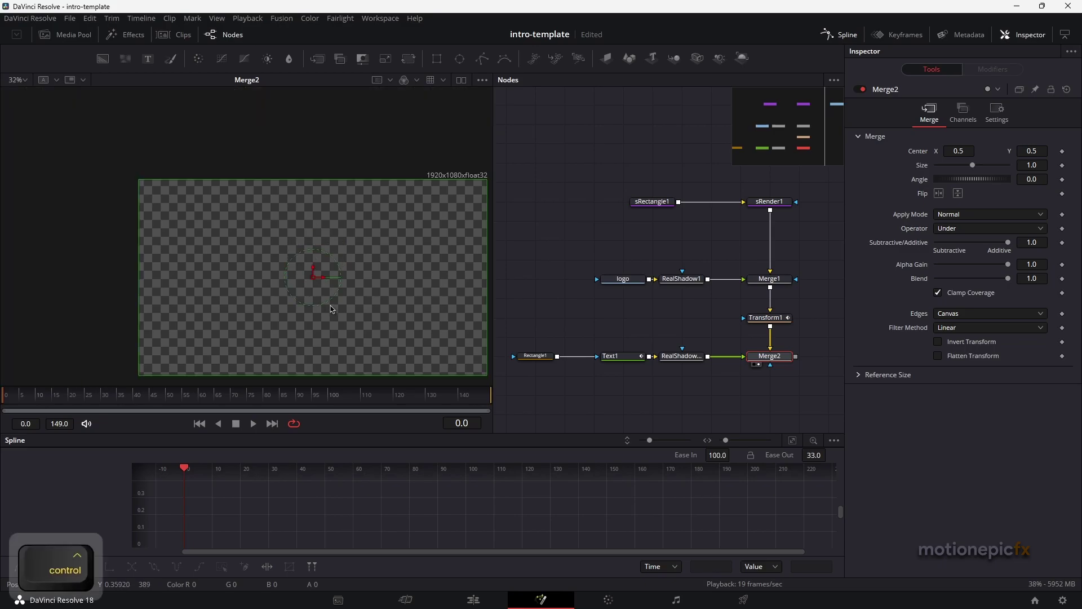
{"action": "key", "text": "space"}
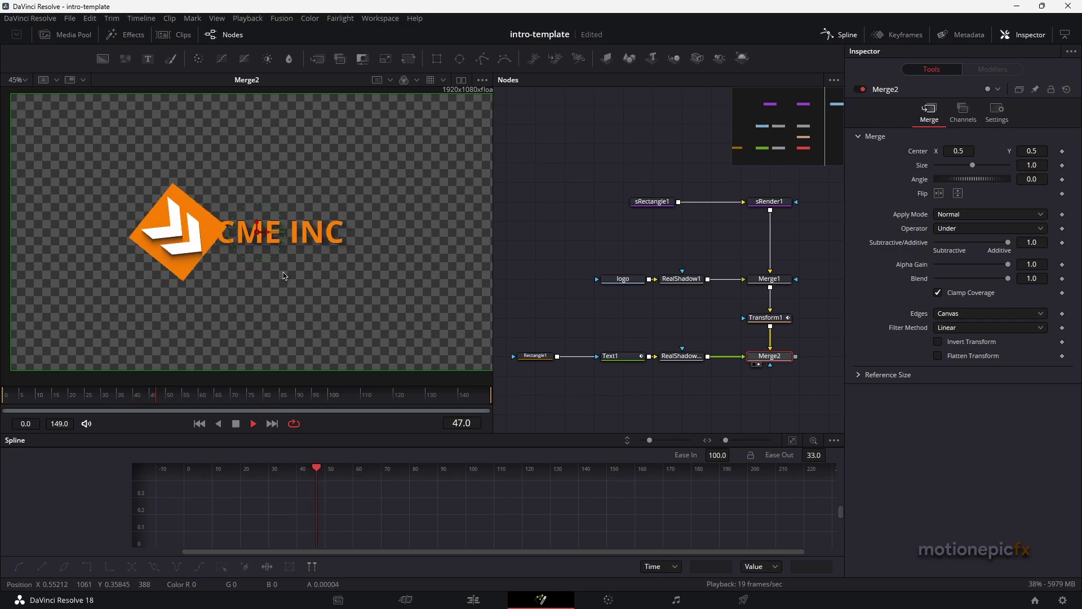
{"action": "key", "text": "space"}
{"action": "left_click_drag", "start_coordinate": [138, 400], "coordinate": [112, 393]}
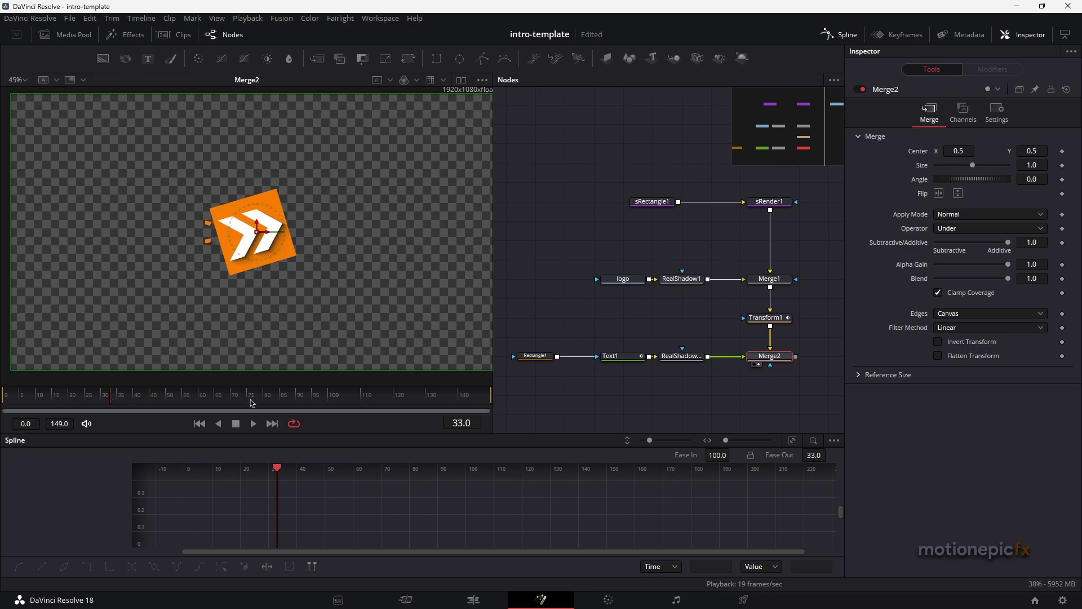
Step: Move the Rectangle1 mask right to center X about 0.164 and replay the animation from frame 0 to check the text
{"action": "left_click", "coordinate": [536, 356]}
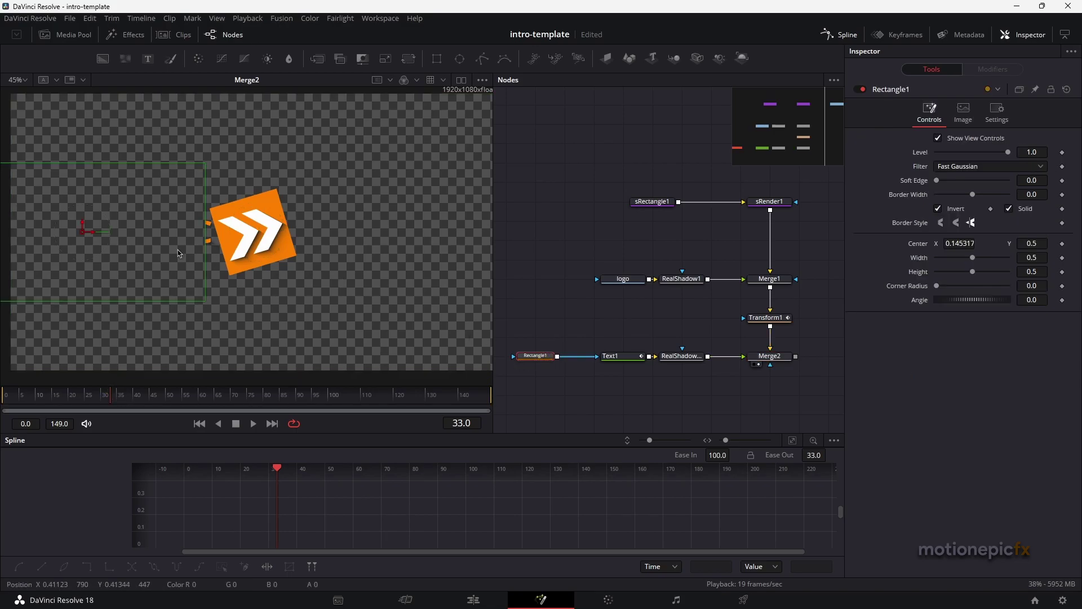
{"action": "left_click_drag", "start_coordinate": [97, 232], "coordinate": [100, 236]}
{"action": "left_click", "coordinate": [199, 423]}
{"action": "left_click", "coordinate": [253, 423]}
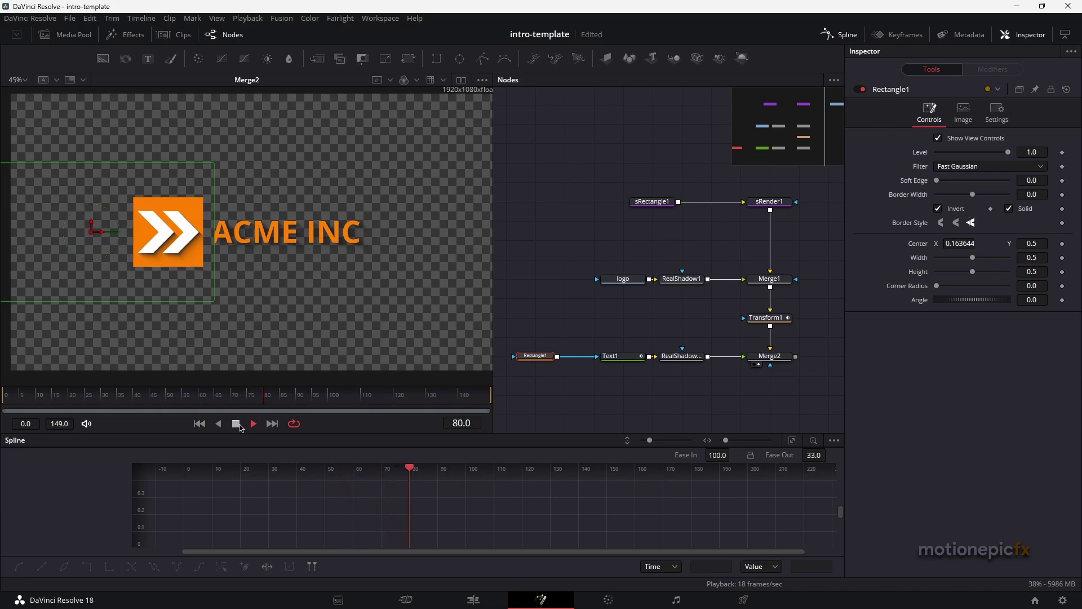
{"action": "left_click", "coordinate": [239, 425]}
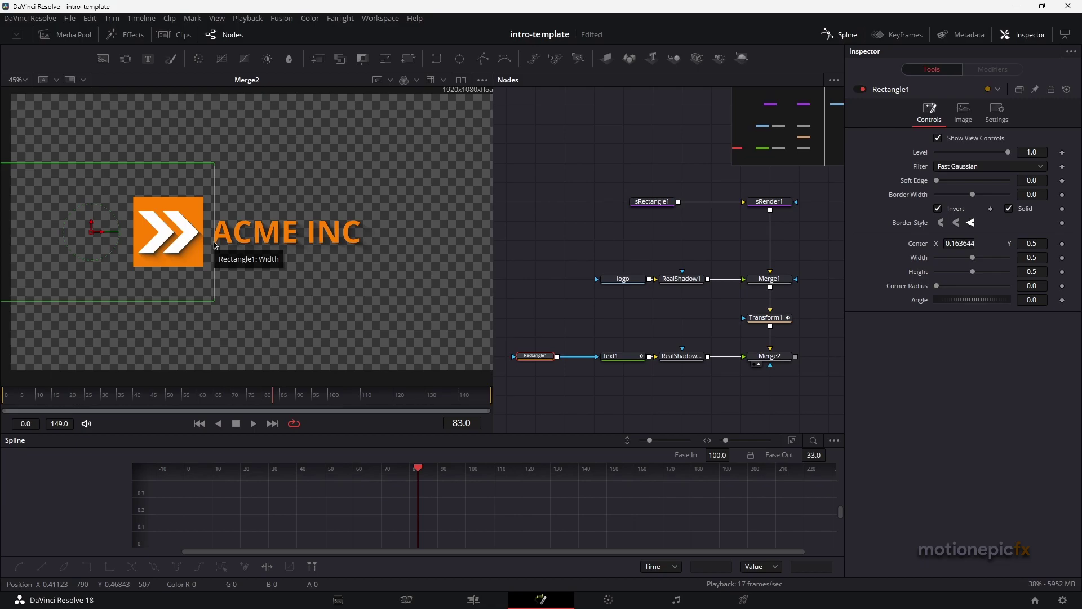
Step: At frame 60, move Text1 slightly right to center X about 0.566, clear of the mask edge
{"action": "left_click", "coordinate": [608, 356]}
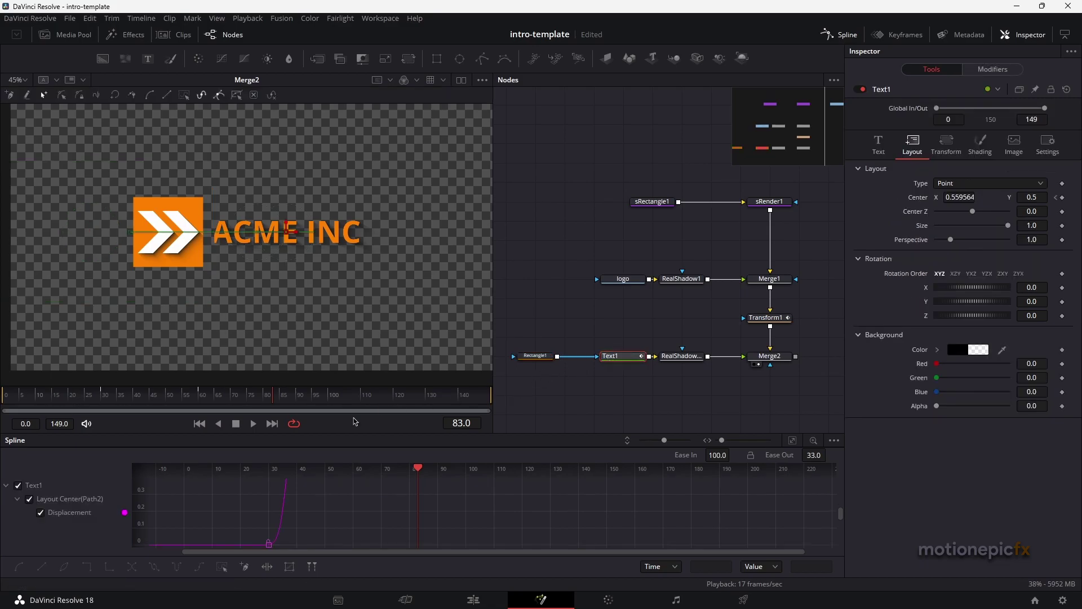
{"action": "left_click", "coordinate": [198, 401]}
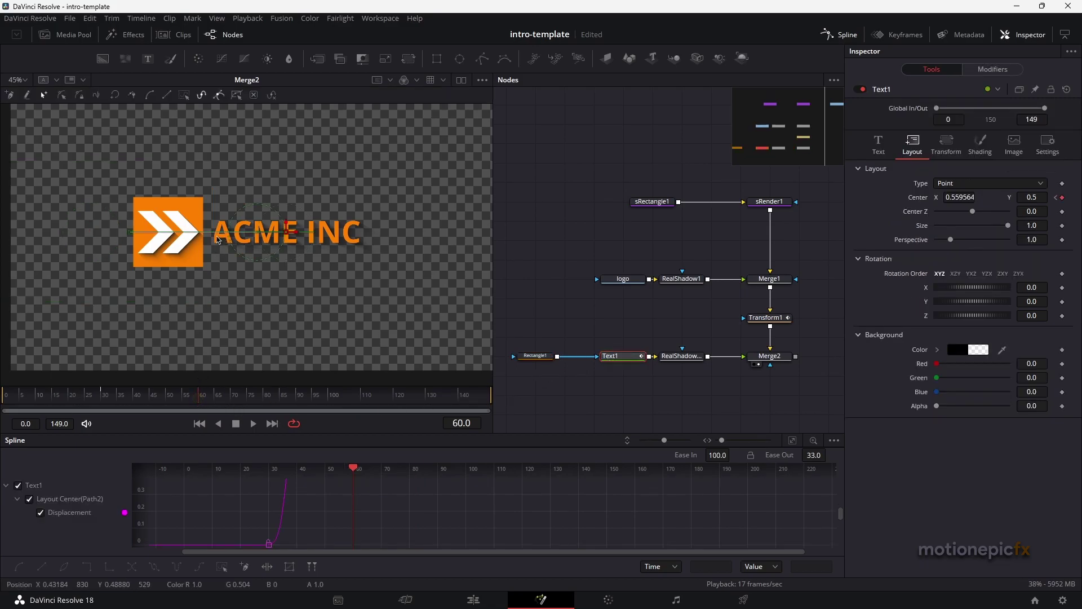
{"action": "left_click_drag", "start_coordinate": [297, 237], "coordinate": [300, 236]}
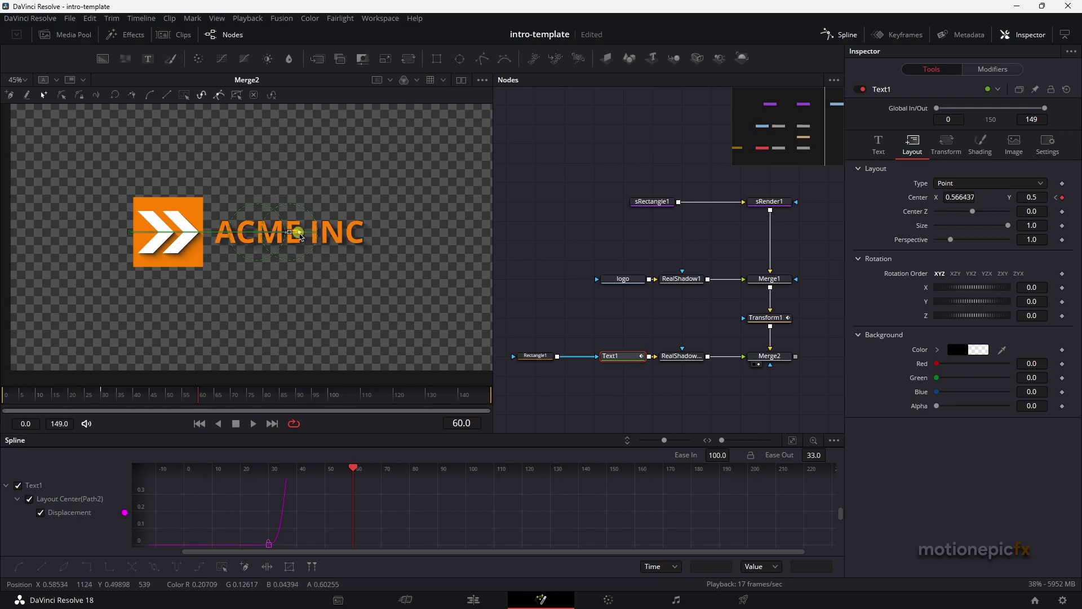
{"action": "left_click", "coordinate": [538, 327]}
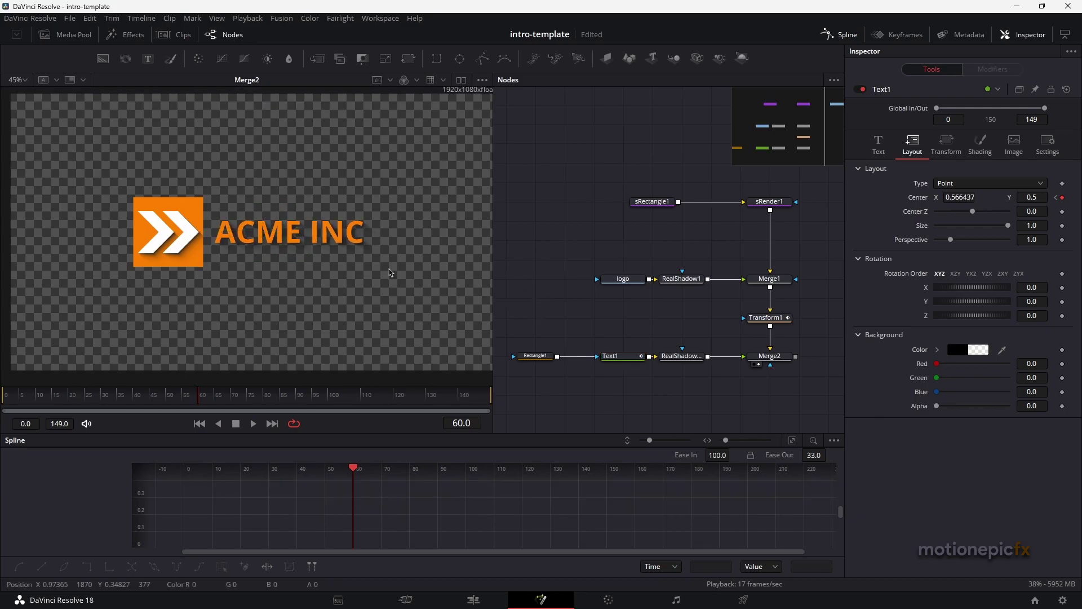
Step: Merge a Background node with Merge2's output and show the new Merge3 in the viewer
{"action": "scroll", "coordinate": [316, 259], "scroll_direction": "down", "scroll_amount": 2}
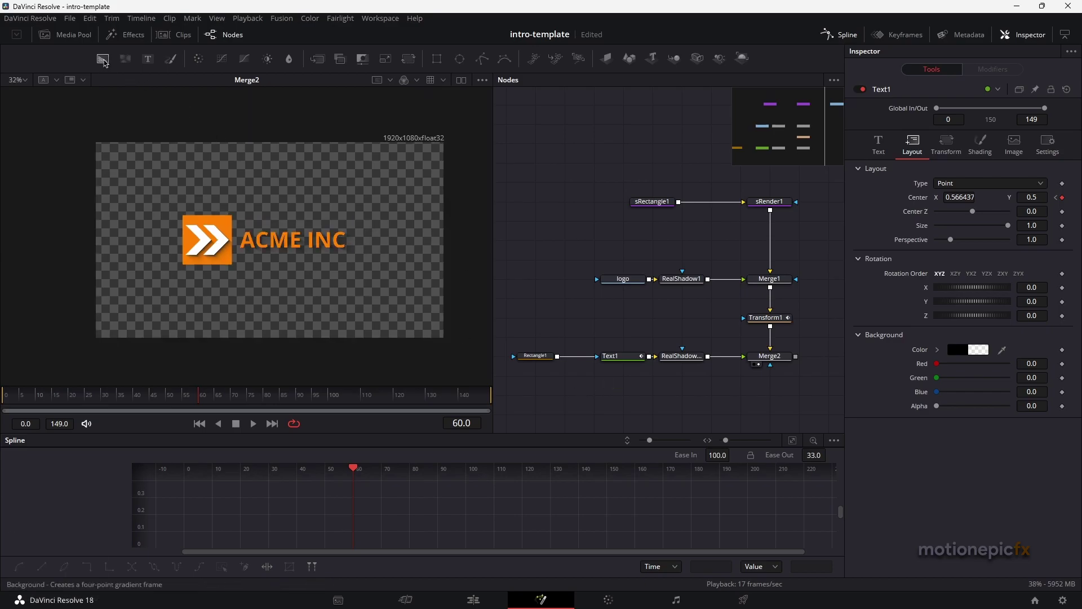
{"action": "left_click_drag", "start_coordinate": [103, 59], "coordinate": [797, 357]}
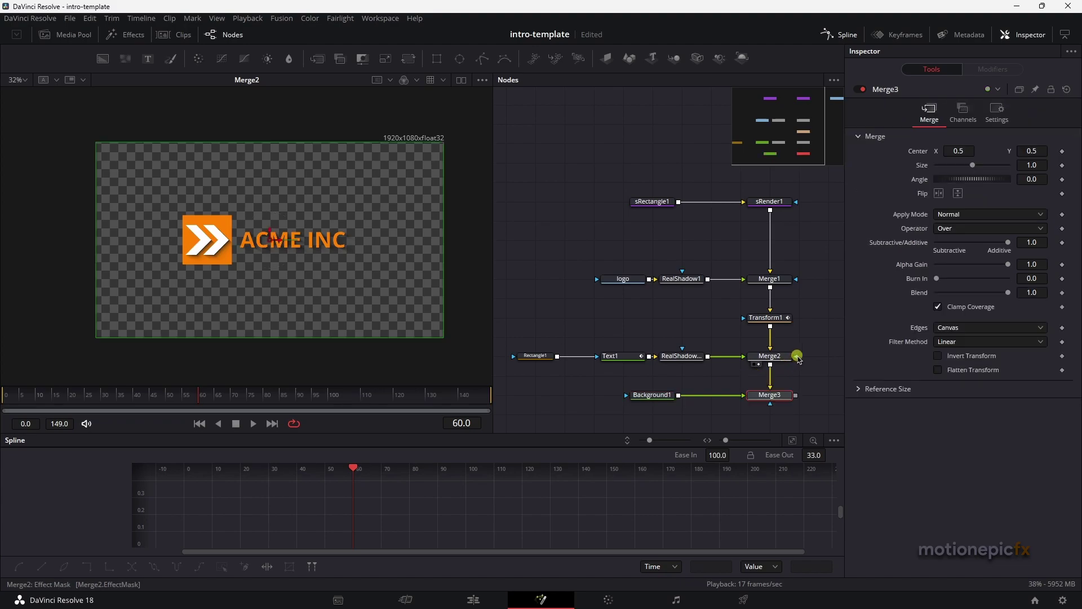
{"action": "left_click_drag", "start_coordinate": [757, 396], "coordinate": [352, 274]}
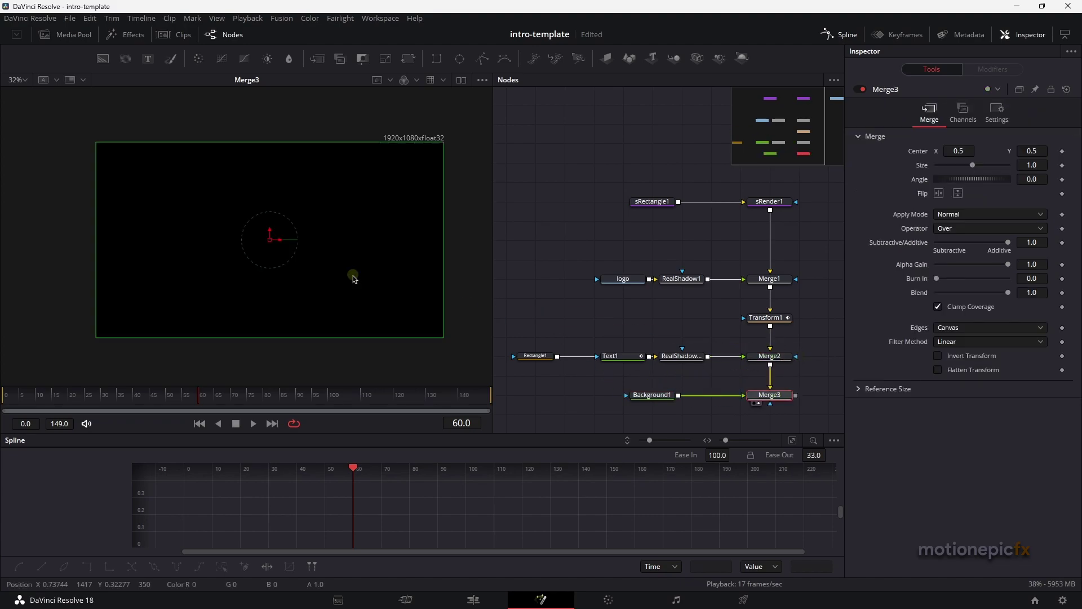
Step: Color Background1 dark blue and swap Merge3's inputs to put the logo and text in front of it
{"action": "left_click", "coordinate": [660, 396]}
{"action": "left_click_drag", "start_coordinate": [936, 247], "coordinate": [966, 250]}
{"action": "left_click", "coordinate": [770, 395]}
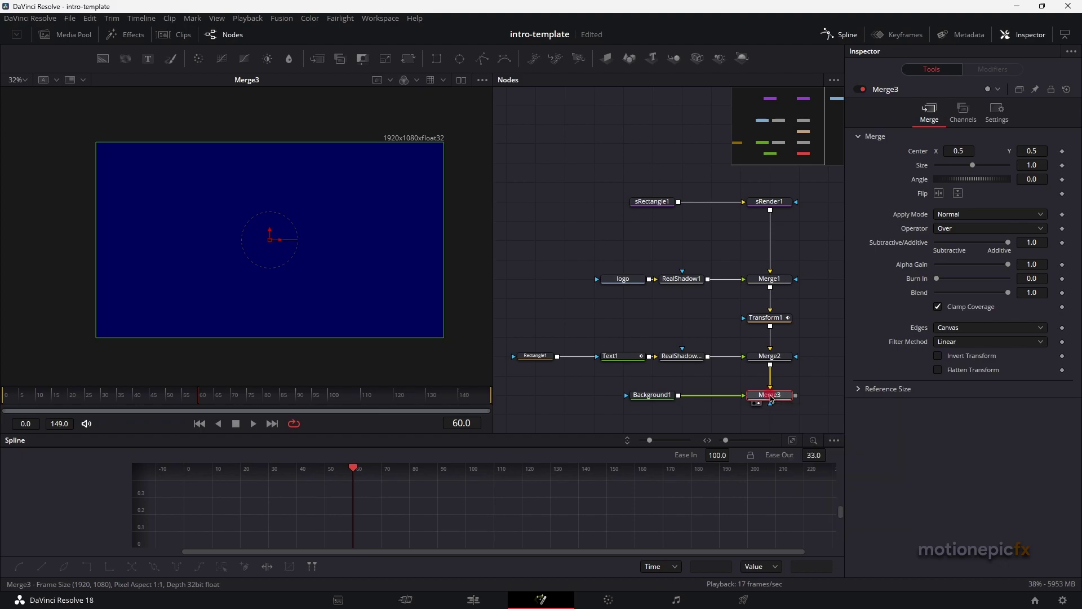
{"action": "right_click", "coordinate": [771, 399]}
{"action": "left_click", "coordinate": [803, 260]}
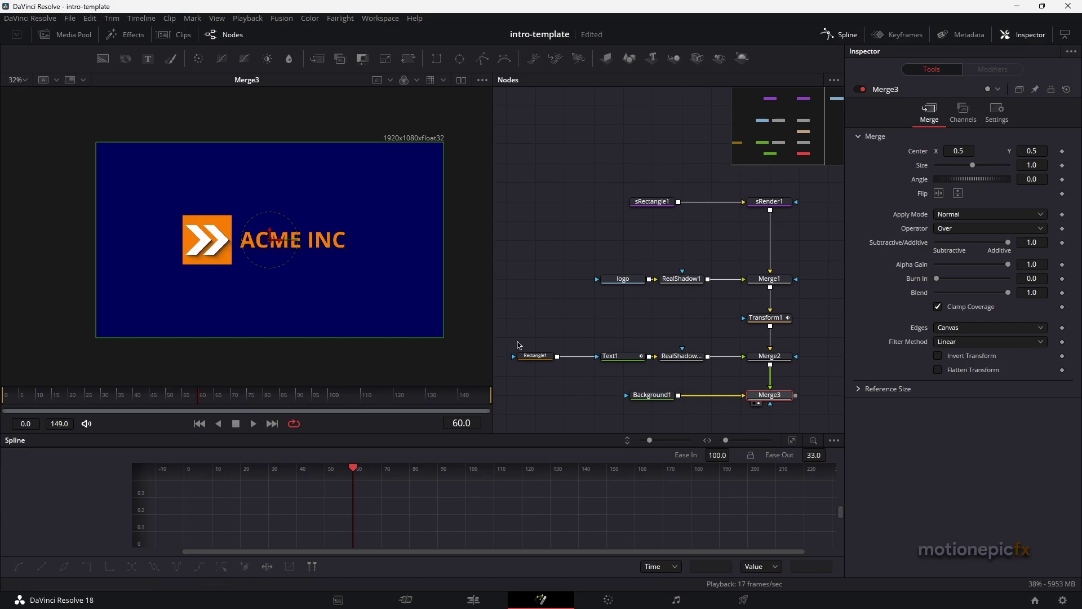
Step: Brighten Background1 by setting its blue value to about 0.717
{"action": "left_click", "coordinate": [674, 396]}
{"action": "left_click_drag", "start_coordinate": [968, 248], "coordinate": [993, 249]}
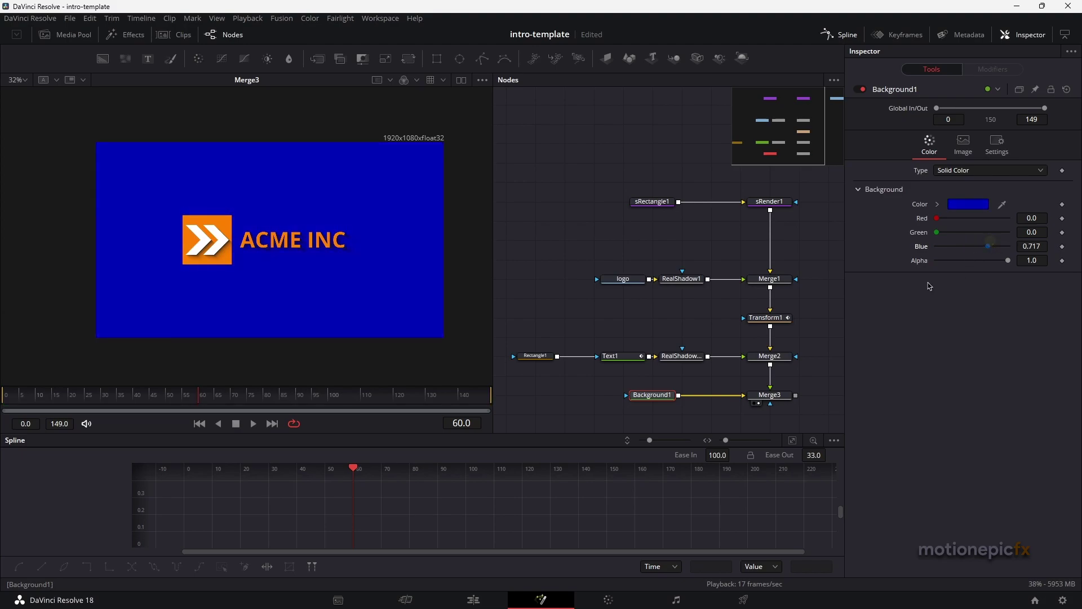
{"action": "left_click", "coordinate": [704, 383]}
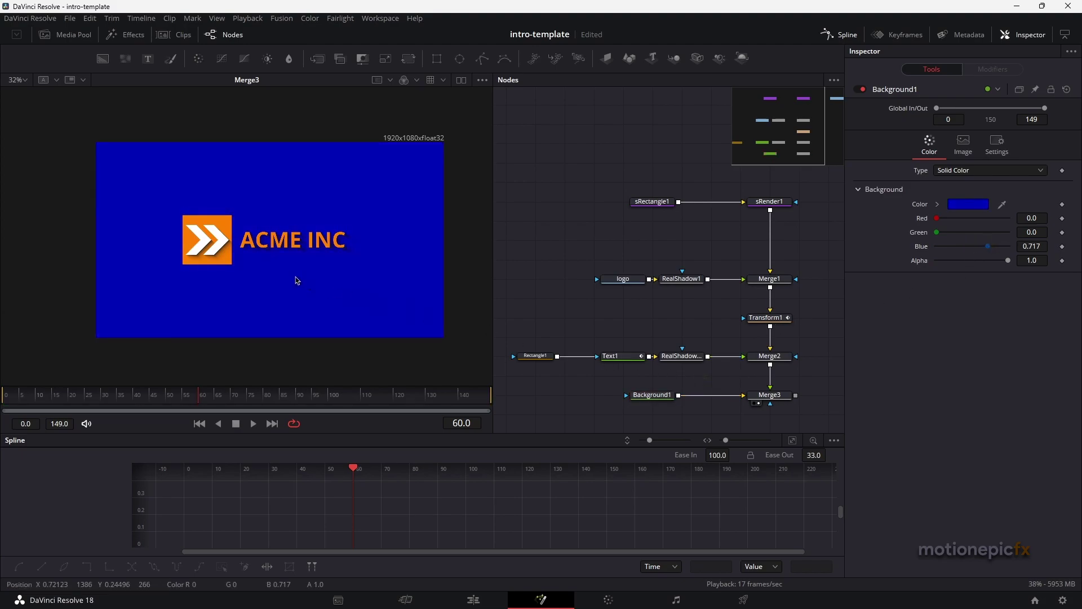
Step: Turn off high-quality rendering for the preview and play the animation from frame 0
{"action": "scroll", "coordinate": [258, 268], "scroll_direction": "down", "scroll_amount": 2}
{"action": "scroll", "coordinate": [243, 268], "scroll_direction": "up", "scroll_amount": 2}
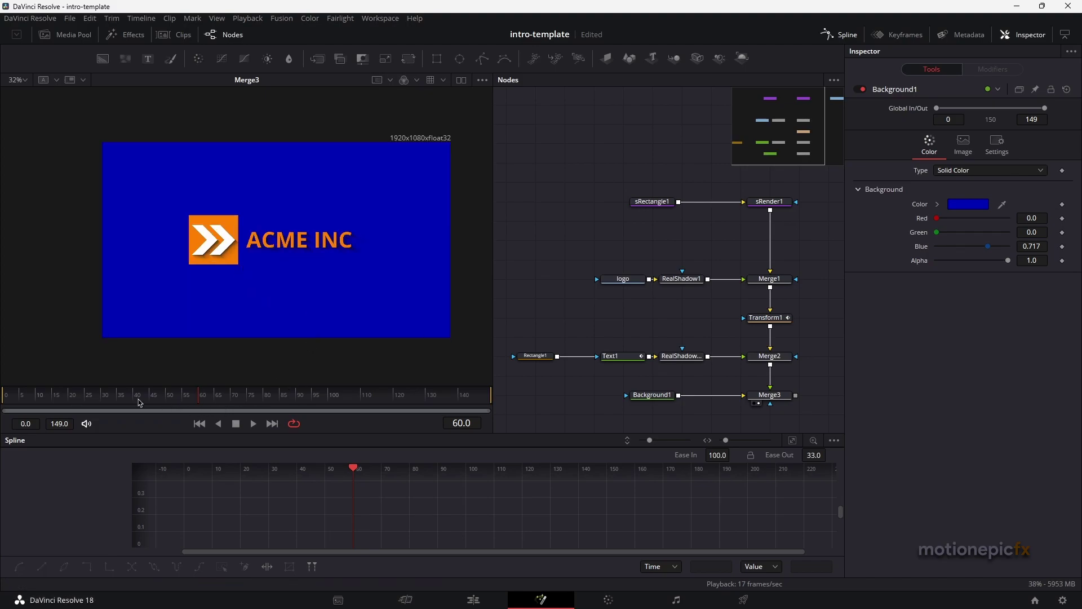
{"action": "left_click", "coordinate": [197, 425]}
{"action": "right_click", "coordinate": [337, 423]}
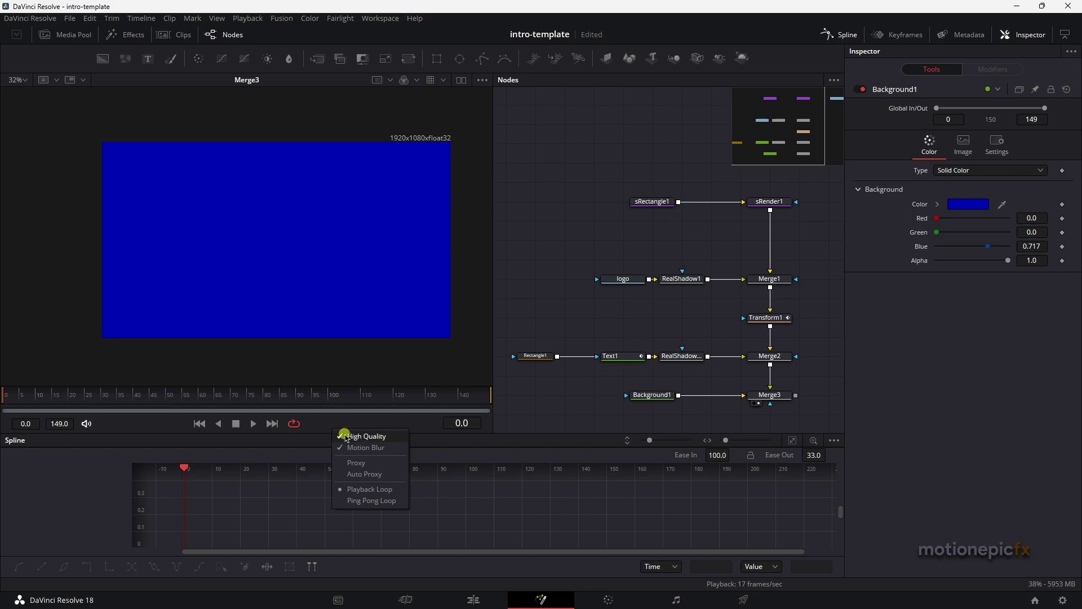
{"action": "left_click", "coordinate": [350, 442]}
{"action": "key", "text": "space"}
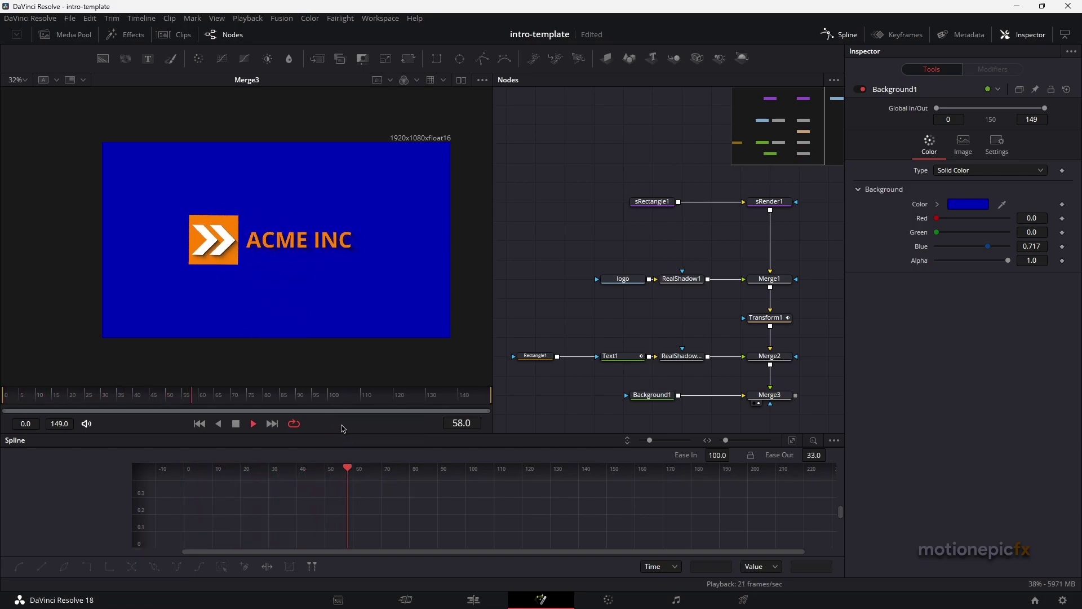
{"action": "key", "text": "space"}
Step: Turn on motion blur for playback and enable it on both the Text1 and Transform1 nodes
{"action": "right_click", "coordinate": [324, 423]}
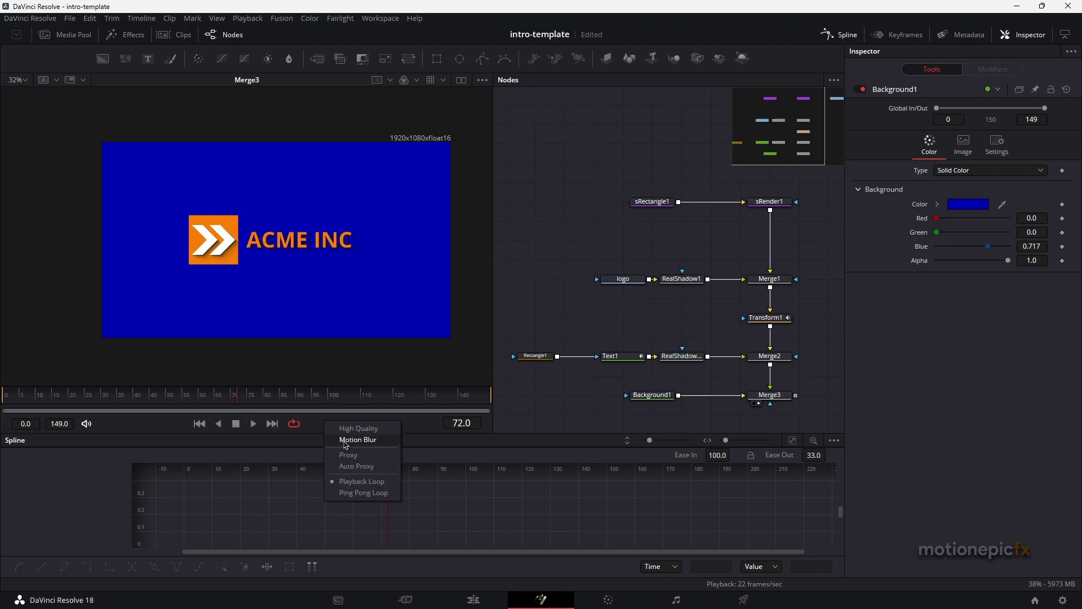
{"action": "left_click", "coordinate": [344, 443]}
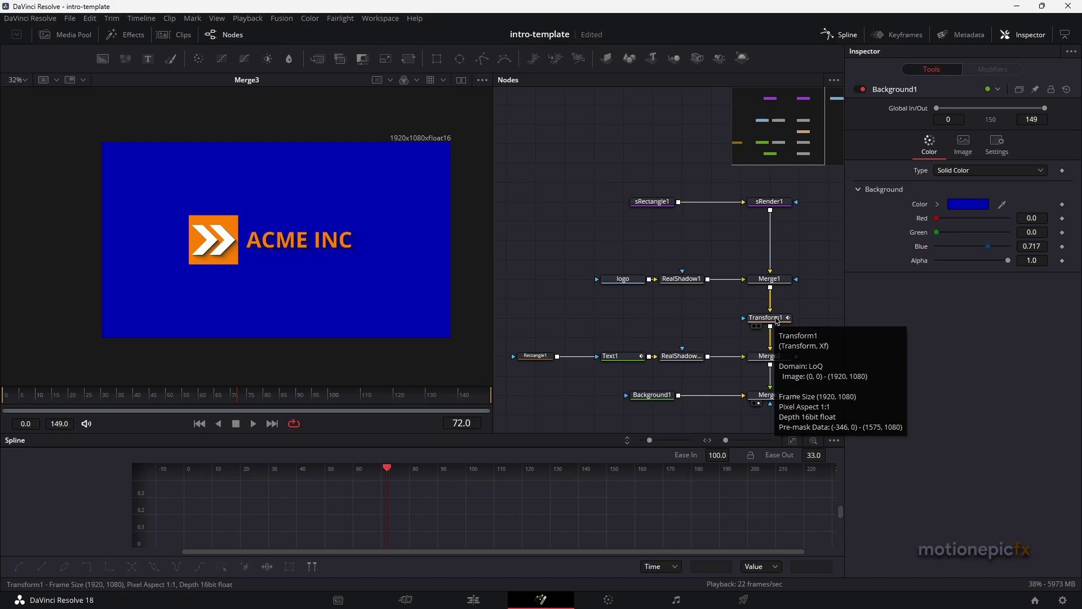
{"action": "left_click", "coordinate": [625, 362]}
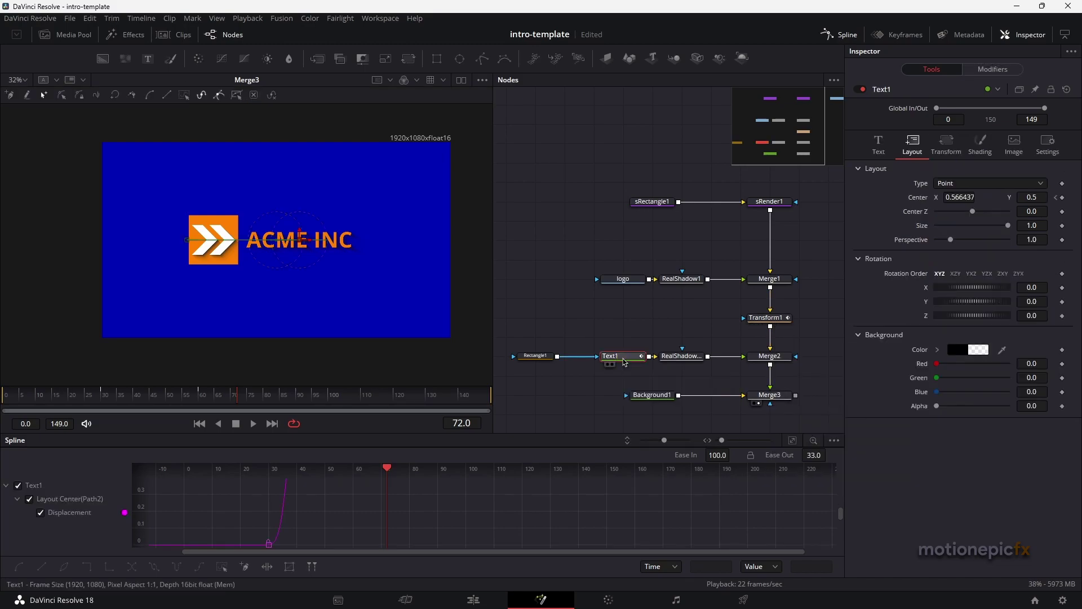
{"action": "left_click", "coordinate": [1047, 144]}
{"action": "left_click", "coordinate": [937, 218]}
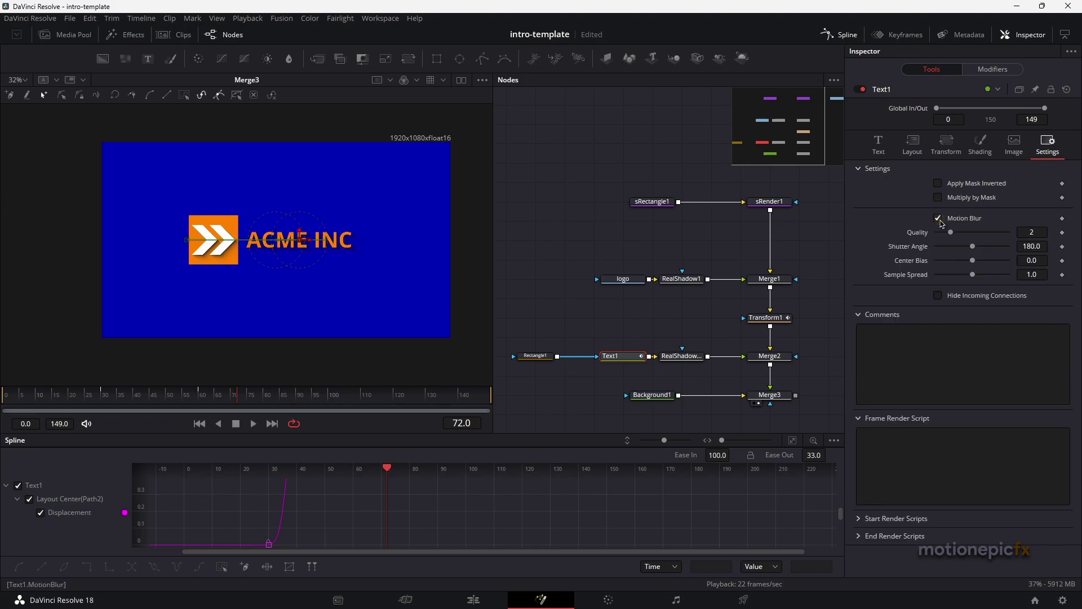
{"action": "left_click", "coordinate": [766, 318]}
{"action": "left_click", "coordinate": [980, 111]}
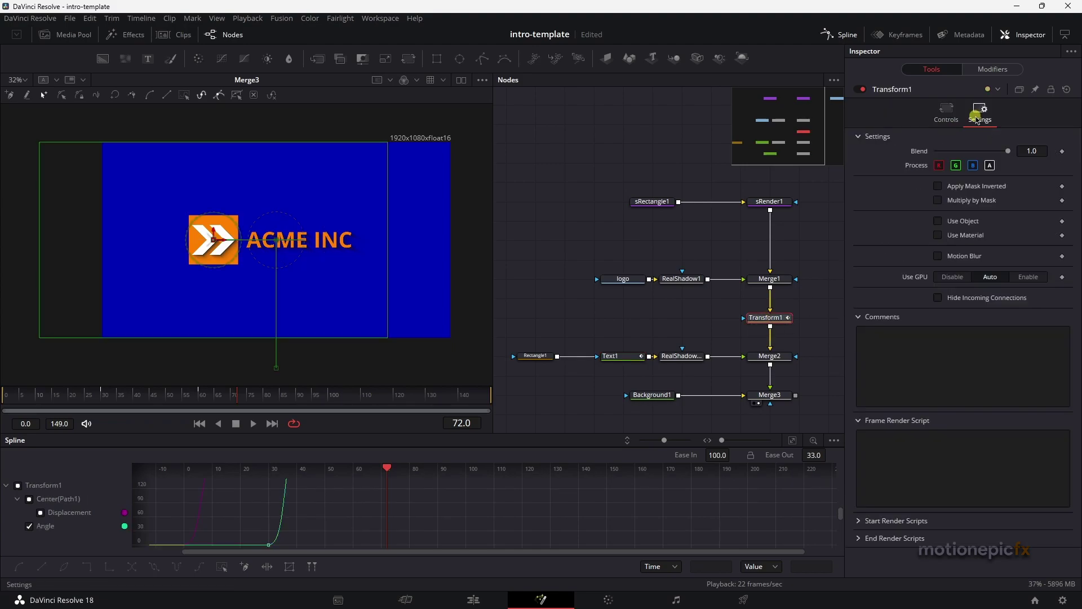
{"action": "left_click", "coordinate": [939, 256]}
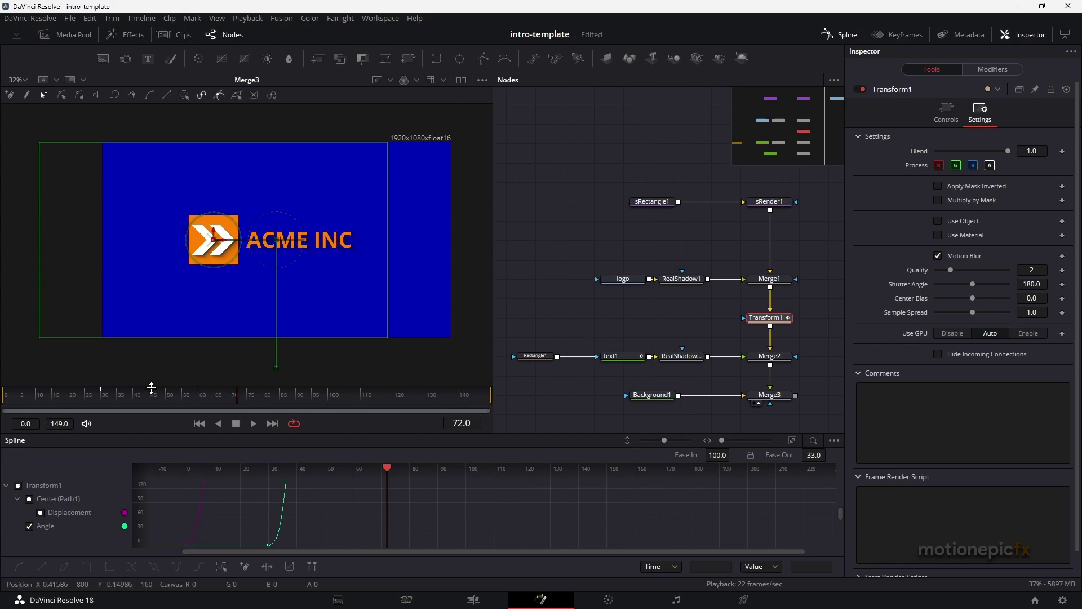
Step: Scrub through the logo's movement and play from frame 0 to check the motion blur
{"action": "left_click", "coordinate": [70, 402]}
{"action": "left_click_drag", "start_coordinate": [76, 399], "coordinate": [141, 404]}
{"action": "left_click", "coordinate": [201, 424]}
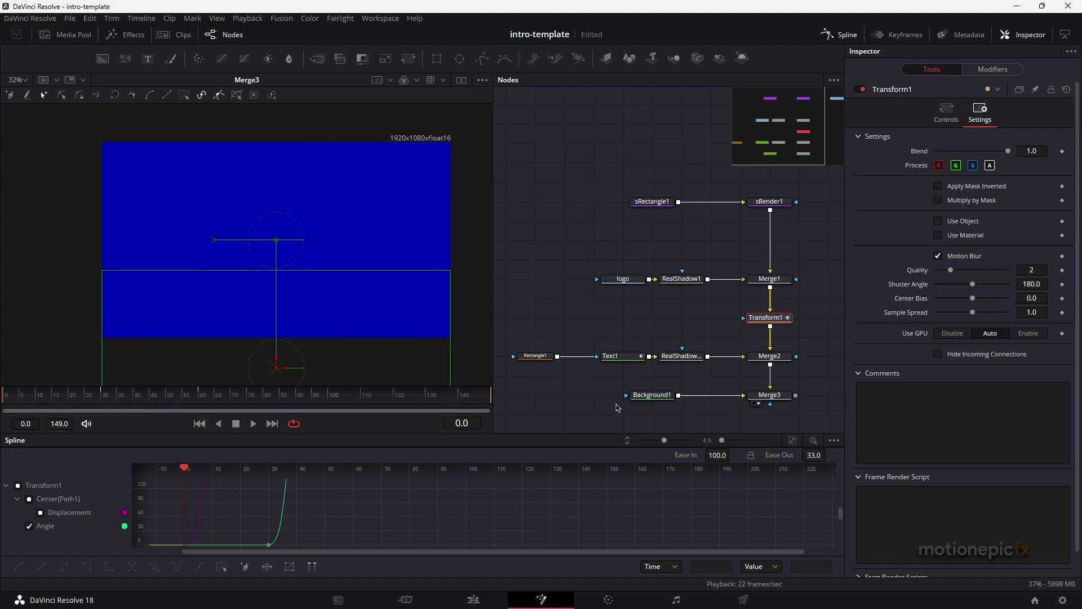
{"action": "key", "text": "space"}
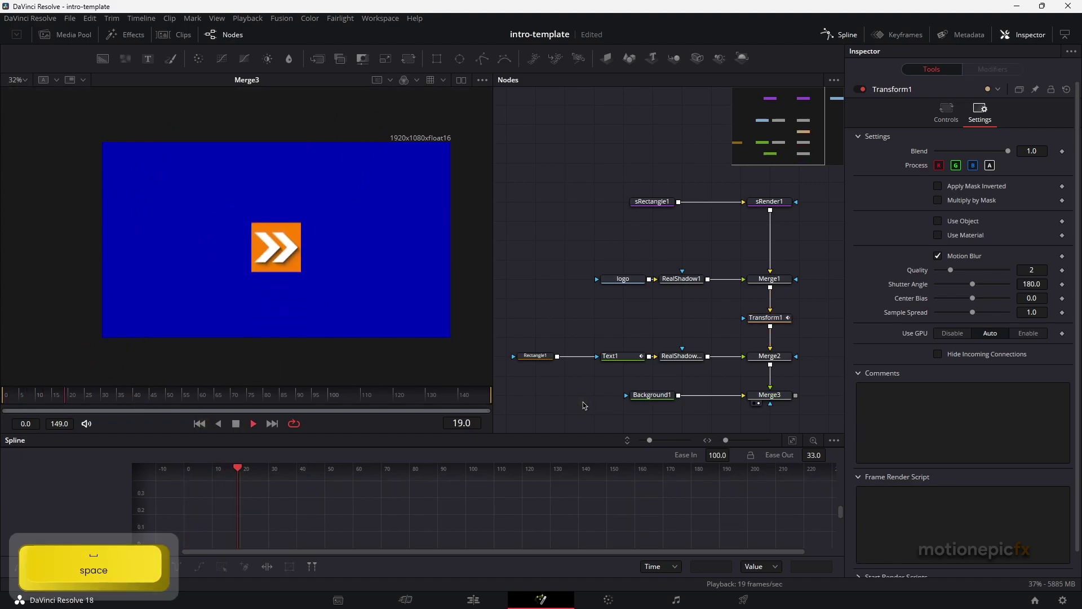
Step: Connect Merge3 to MediaOut1, check the composition in the Edit page timeline, and return to Fusion
{"action": "scroll", "coordinate": [634, 390], "scroll_direction": "right", "scroll_amount": 3}
{"action": "left_click_drag", "start_coordinate": [633, 386], "coordinate": [724, 384]}
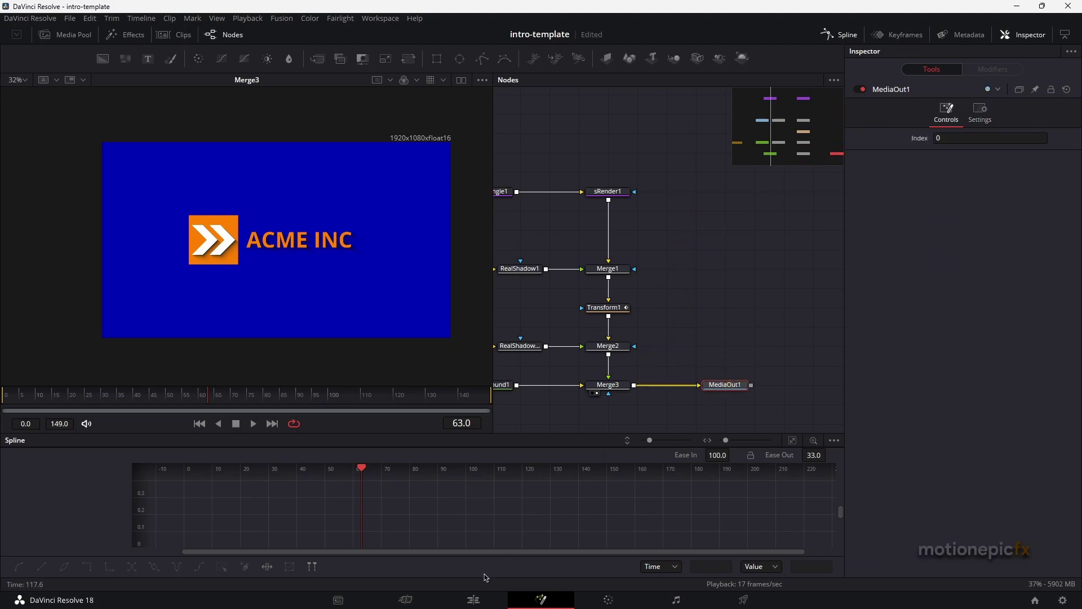
{"action": "left_click", "coordinate": [473, 600]}
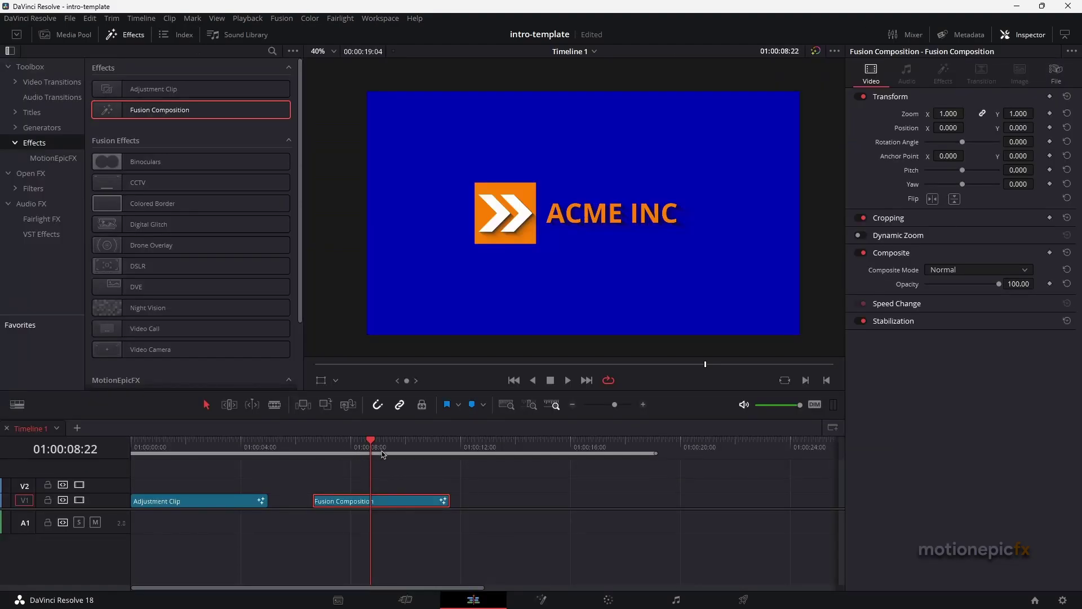
{"action": "key", "text": "shift+5"}
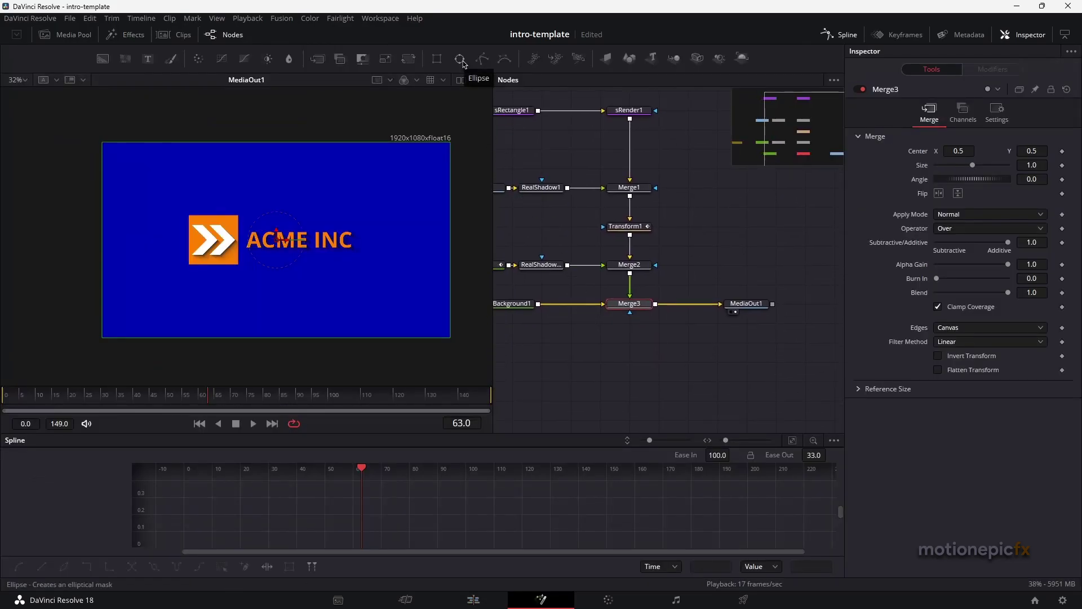
Step: Add an Ellipse mask to Merge3, go to frame 70, and link the mask's width to its height with an expression
{"action": "left_click_drag", "start_coordinate": [463, 63], "coordinate": [630, 310]}
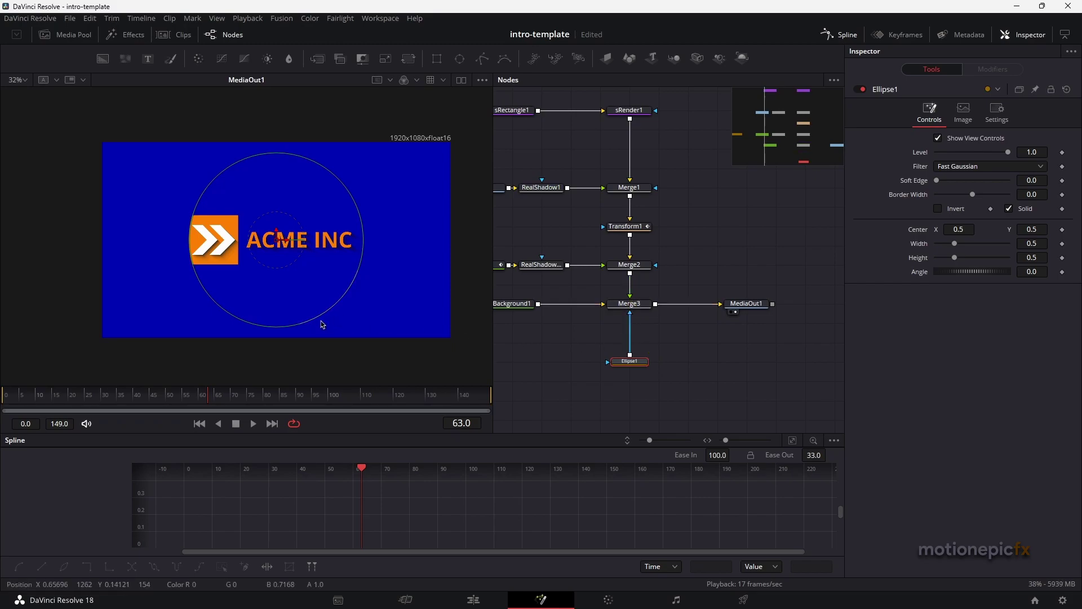
{"action": "left_click", "coordinate": [199, 397]}
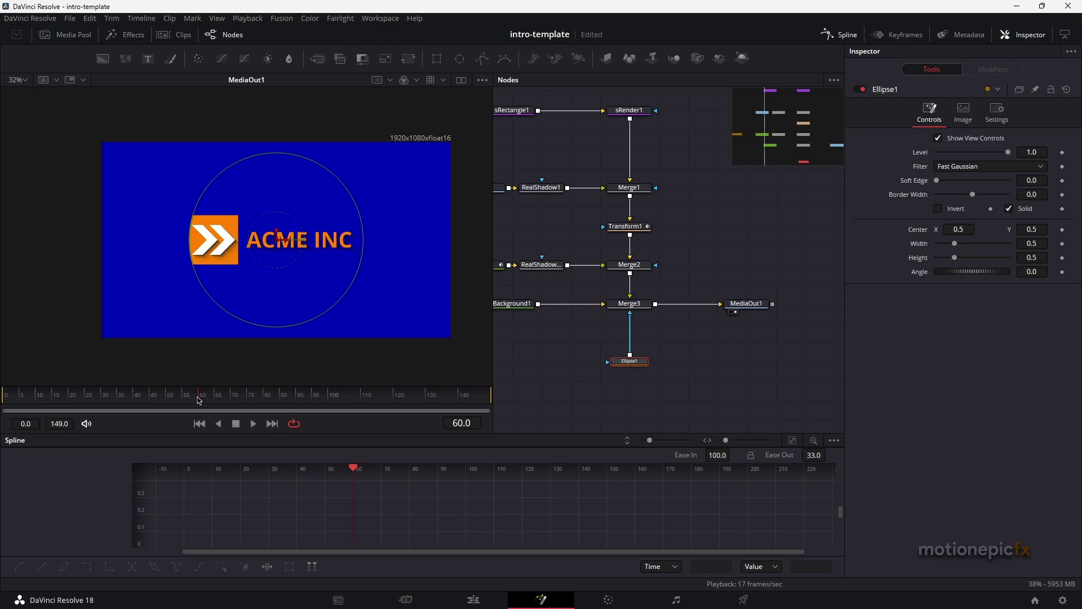
{"action": "left_click_drag", "start_coordinate": [221, 397], "coordinate": [234, 398]}
{"action": "right_click", "coordinate": [924, 247]}
{"action": "left_click", "coordinate": [948, 361]}
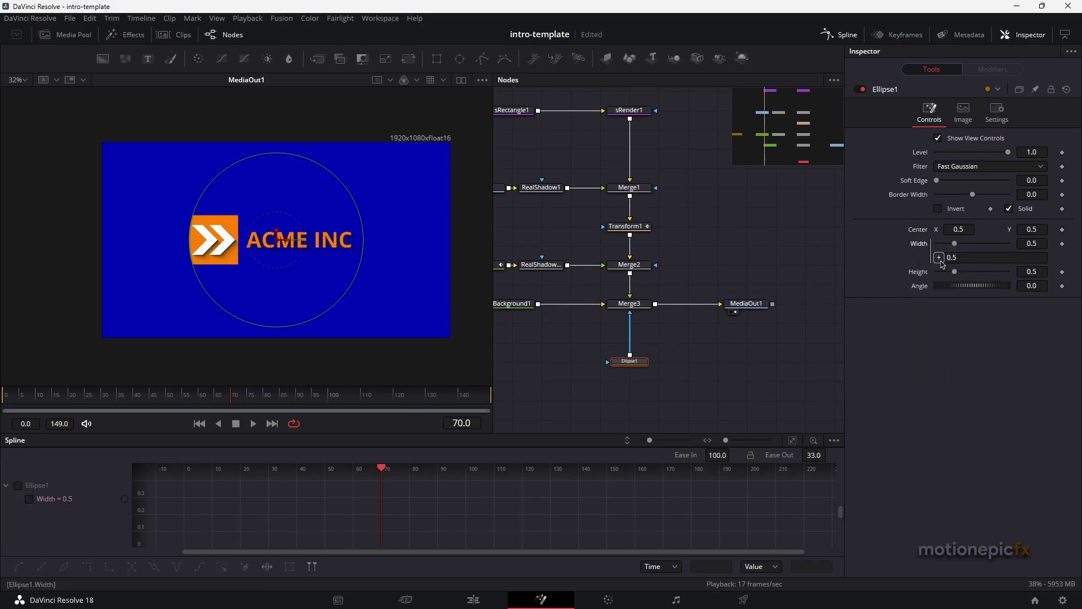
{"action": "left_click_drag", "start_coordinate": [923, 276], "coordinate": [922, 273]}
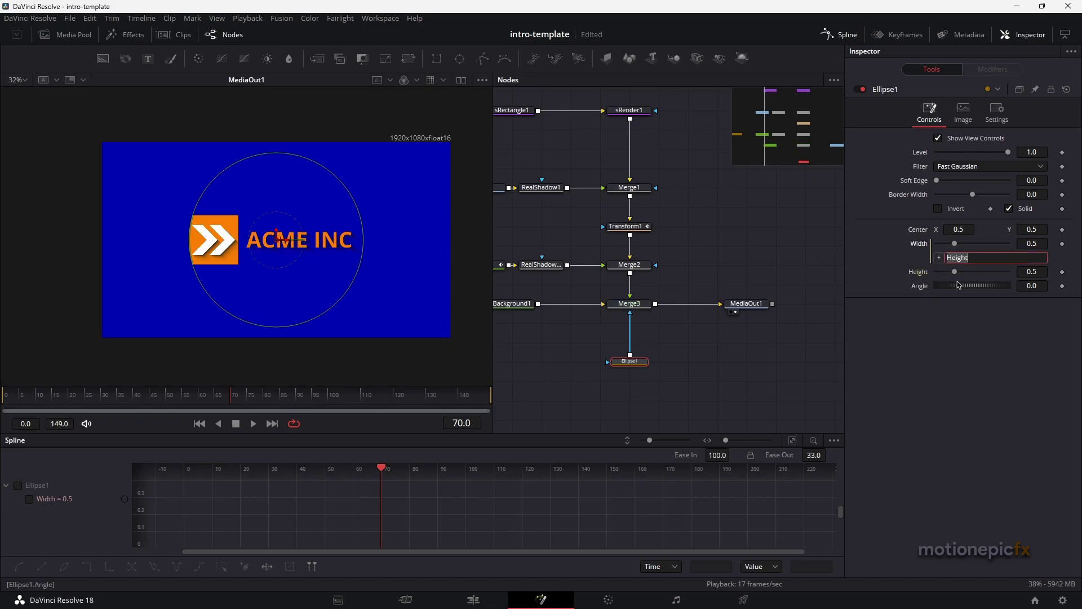
Step: Keyframe the ellipse's height from 0.0 at frame 70 to 1.228 at frame 100 and scrub through the reveal
{"action": "left_click", "coordinate": [1062, 272]}
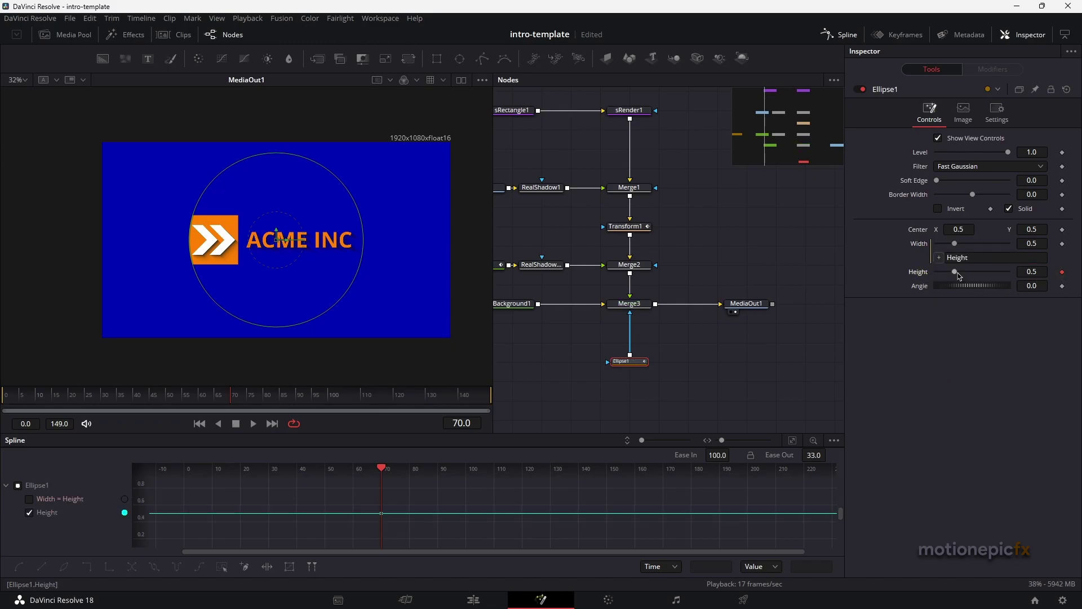
{"action": "left_click_drag", "start_coordinate": [958, 276], "coordinate": [884, 273]}
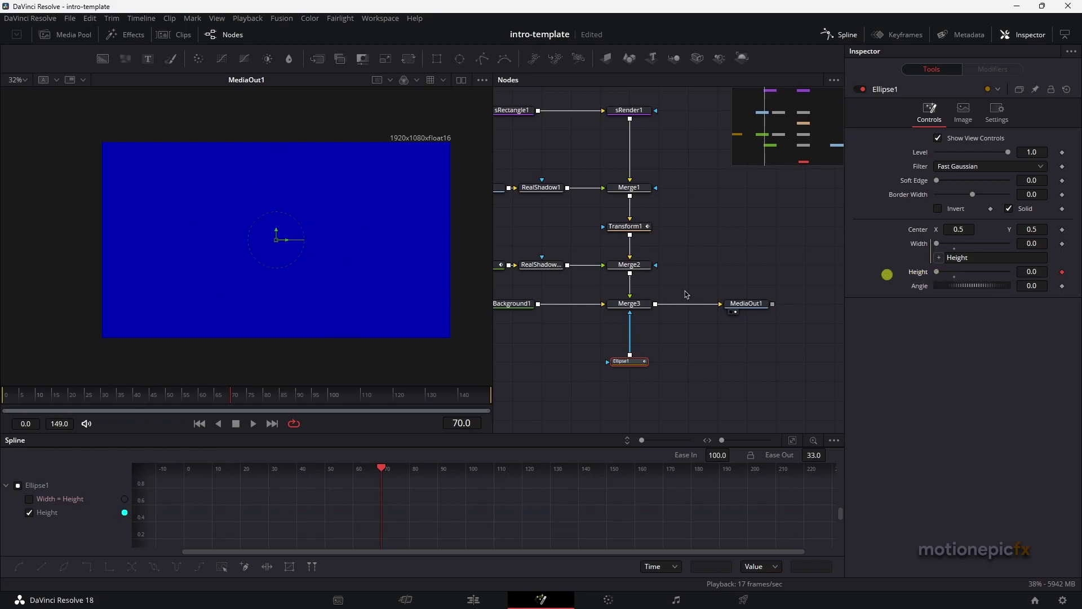
{"action": "left_click", "coordinate": [328, 396]}
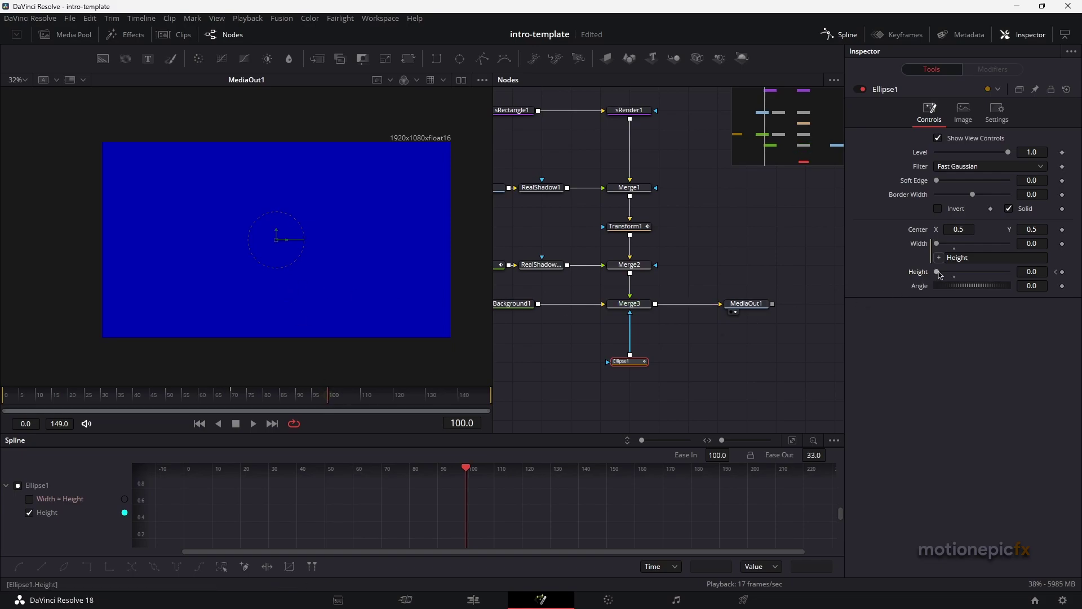
{"action": "left_click_drag", "start_coordinate": [940, 275], "coordinate": [980, 273]}
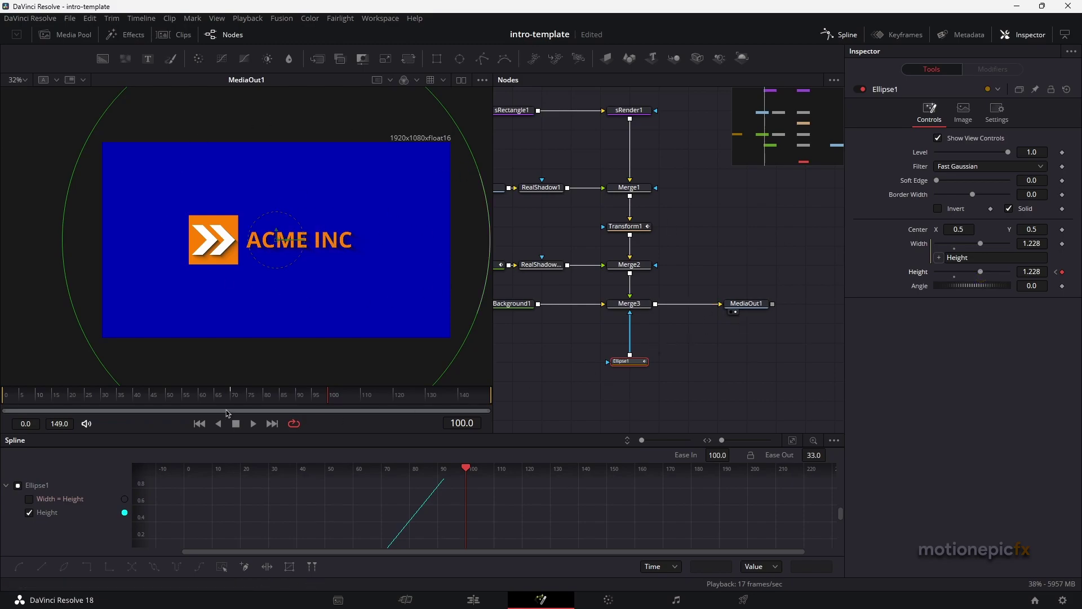
{"action": "left_click_drag", "start_coordinate": [172, 399], "coordinate": [257, 394]}
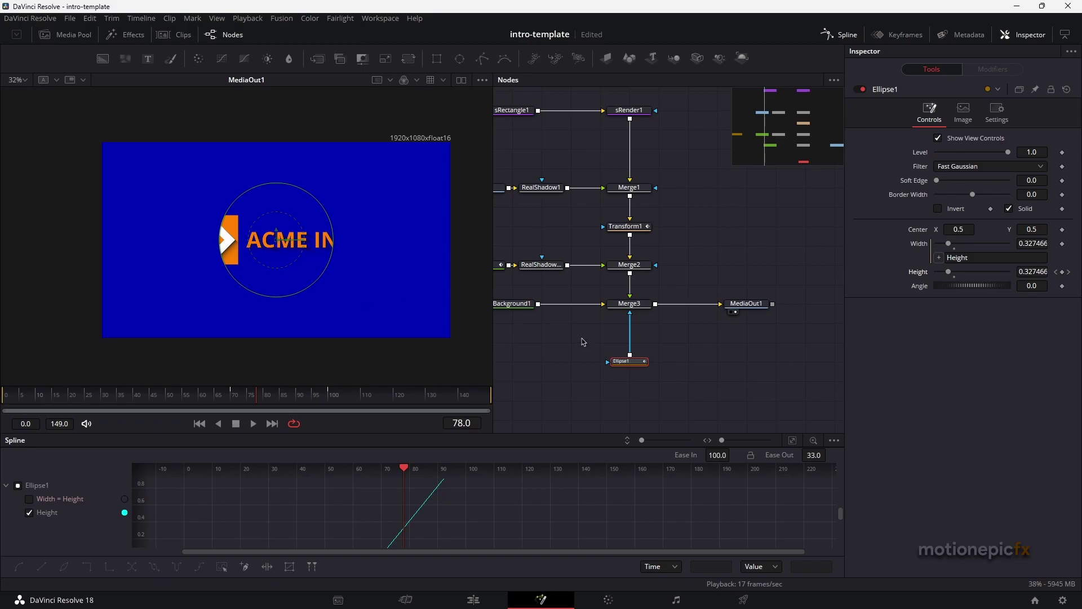
Step: Enable Multiply by Mask on Merge3 and scrub through the animation to check how the mask affects the background
{"action": "left_click", "coordinate": [636, 306]}
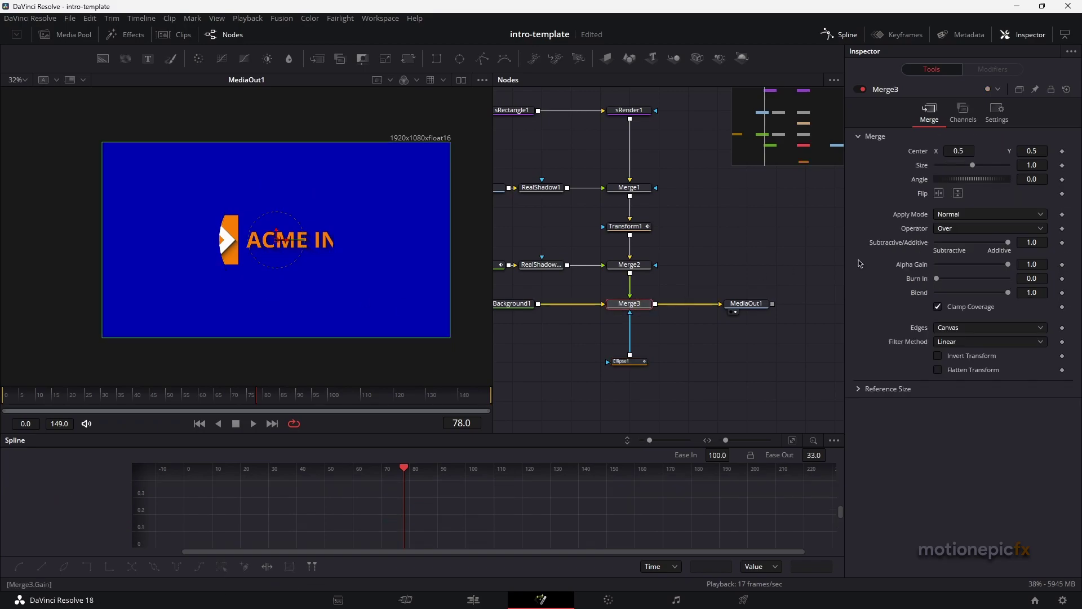
{"action": "left_click", "coordinate": [996, 113]}
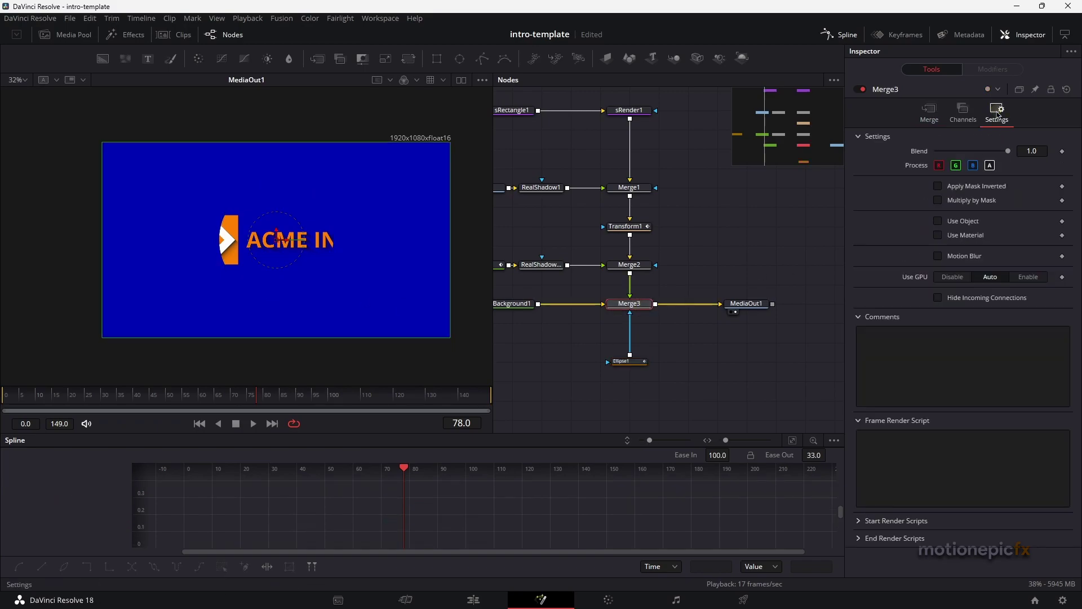
{"action": "left_click", "coordinate": [938, 200]}
{"action": "left_click_drag", "start_coordinate": [142, 395], "coordinate": [222, 399]}
{"action": "left_click_drag", "start_coordinate": [230, 399], "coordinate": [277, 399]}
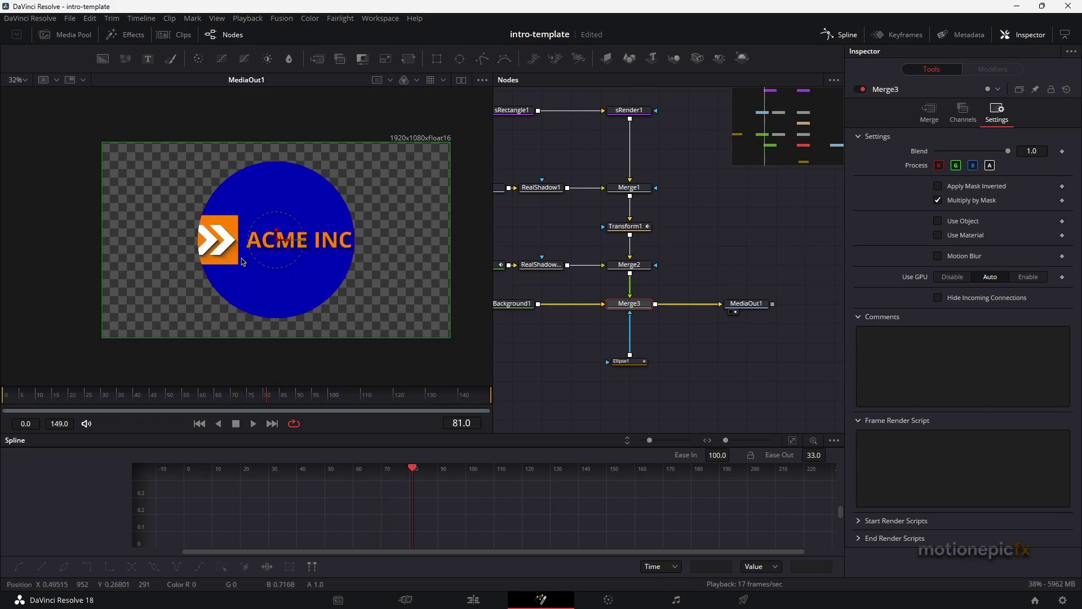
{"action": "left_click", "coordinate": [199, 423]}
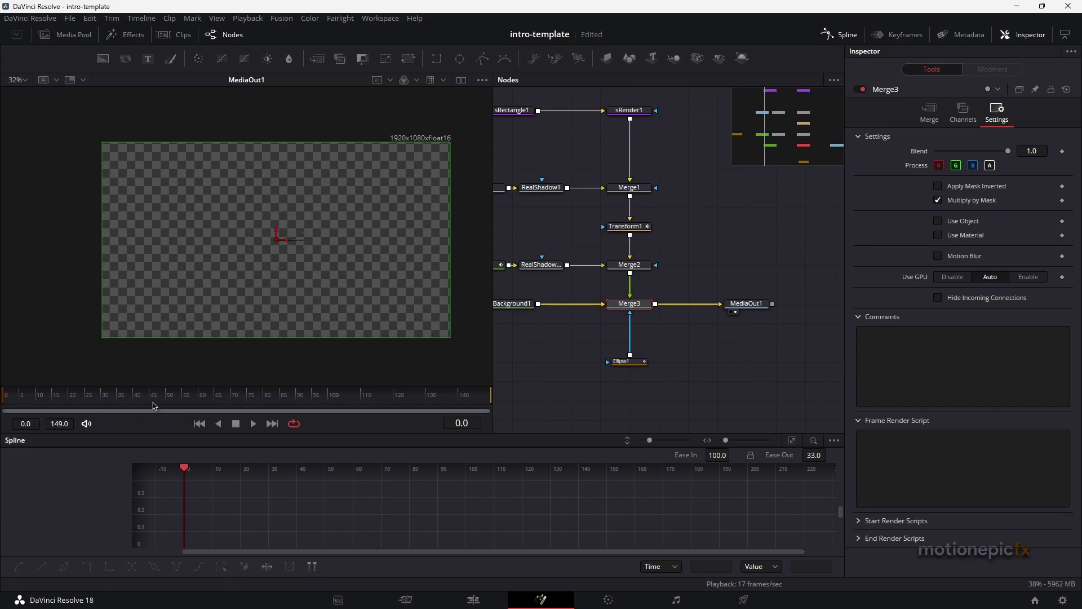
{"action": "left_click_drag", "start_coordinate": [63, 398], "coordinate": [161, 399]}
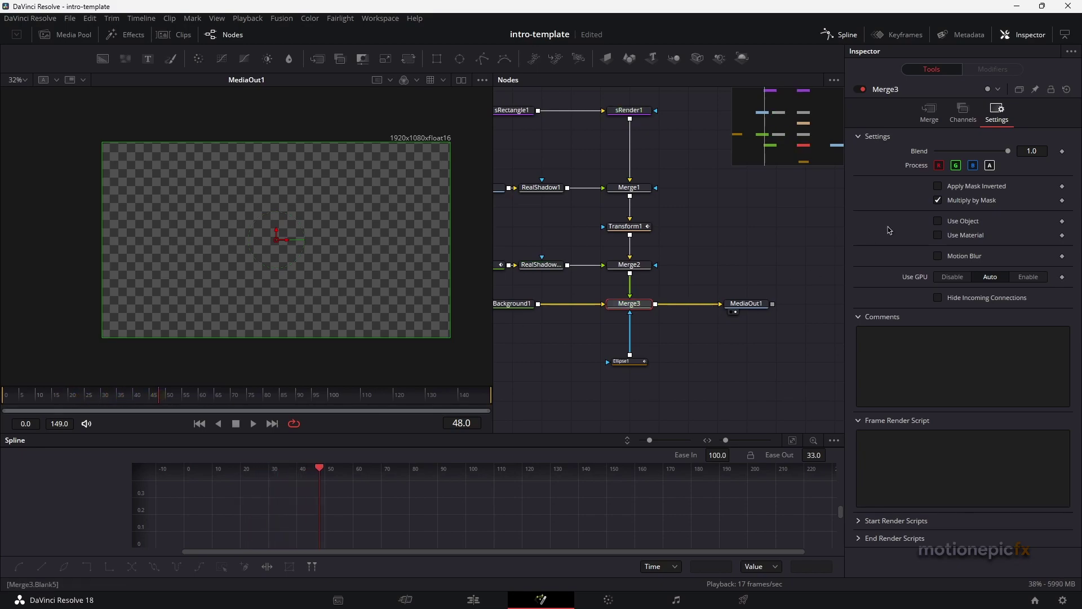
Step: Enable Apply Mask Inverted on Merge3, scrub to frame 100 to check the transition, and hide the spline editor
{"action": "left_click", "coordinate": [939, 186]}
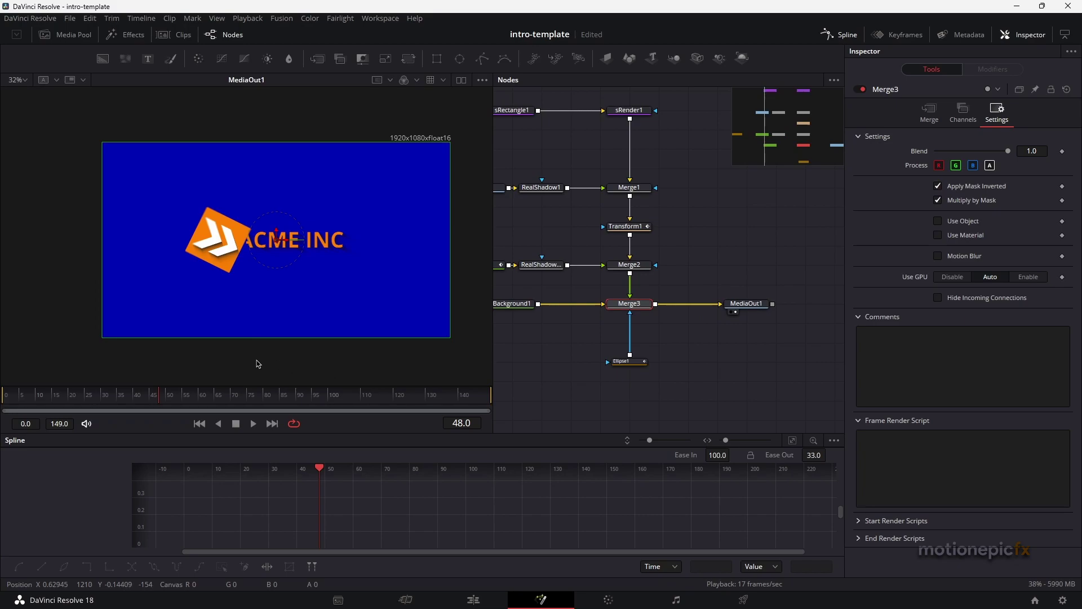
{"action": "left_click_drag", "start_coordinate": [30, 398], "coordinate": [331, 389]}
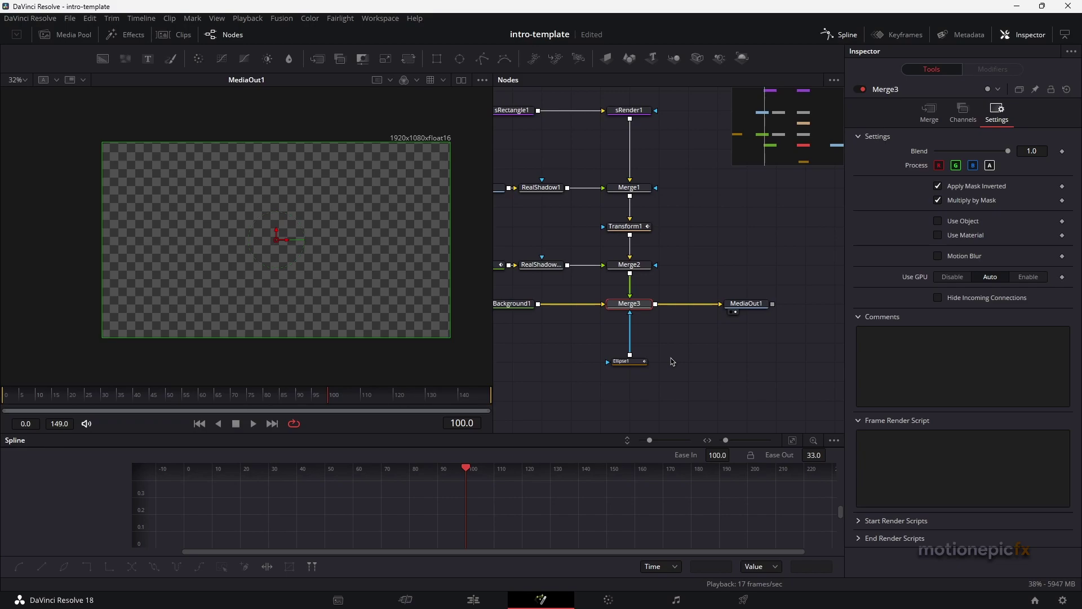
{"action": "left_click", "coordinate": [840, 35]}
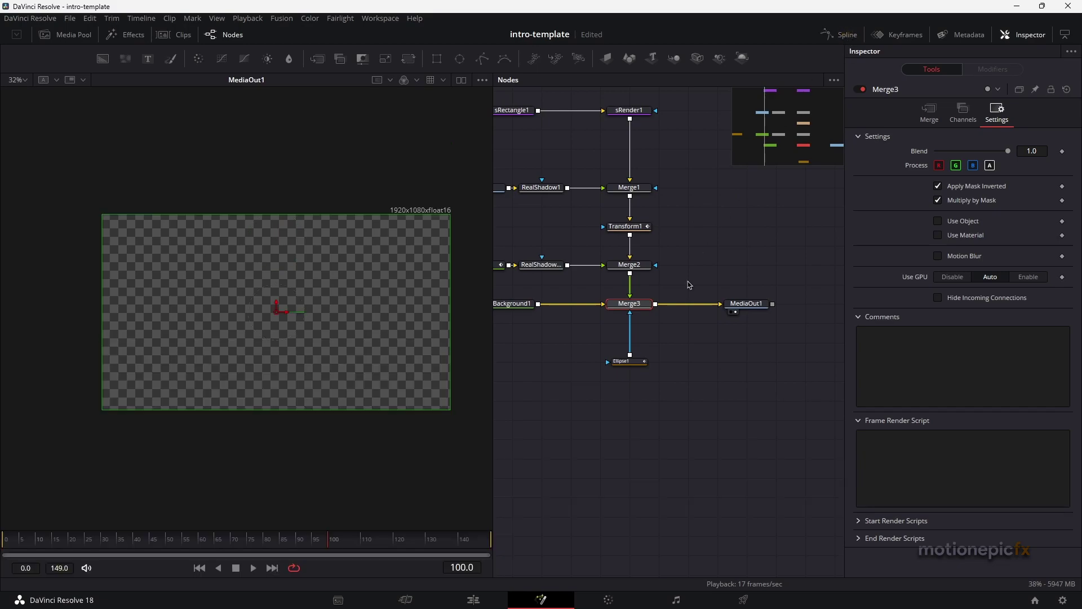